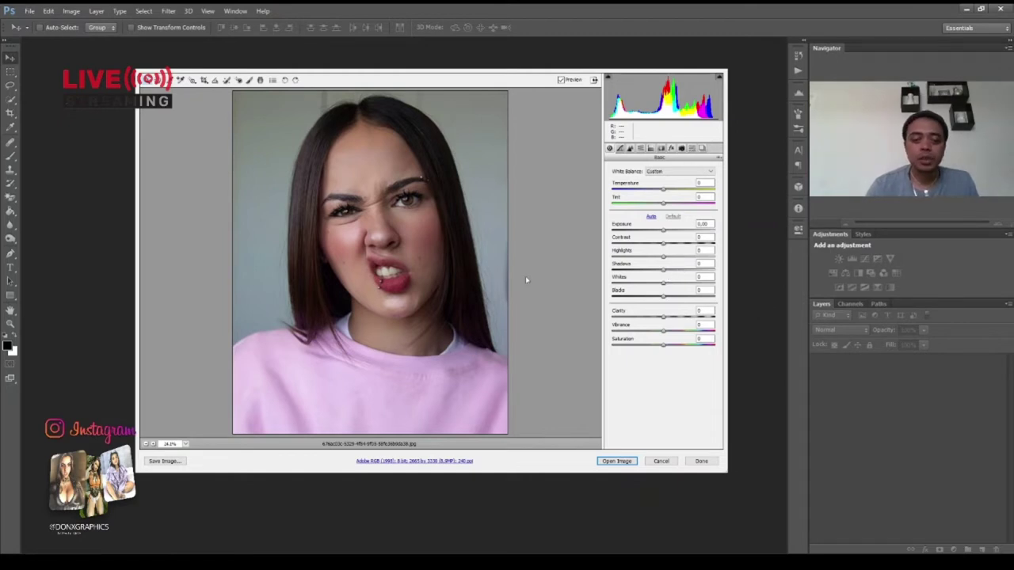
Auto-correct the basic tones and raise the Reds saturation to +27
key("ctrl+u")
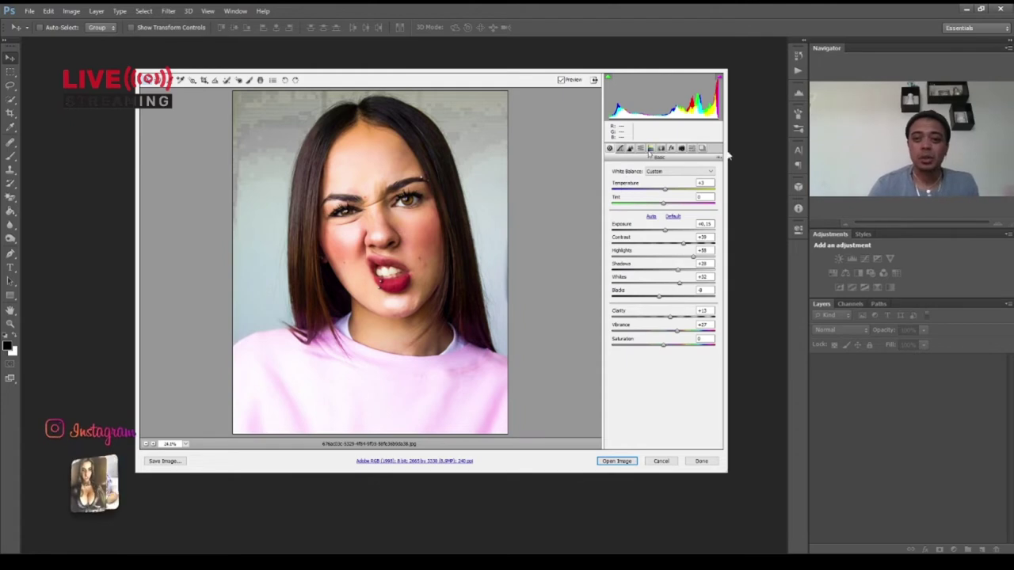
left_click(650, 149)
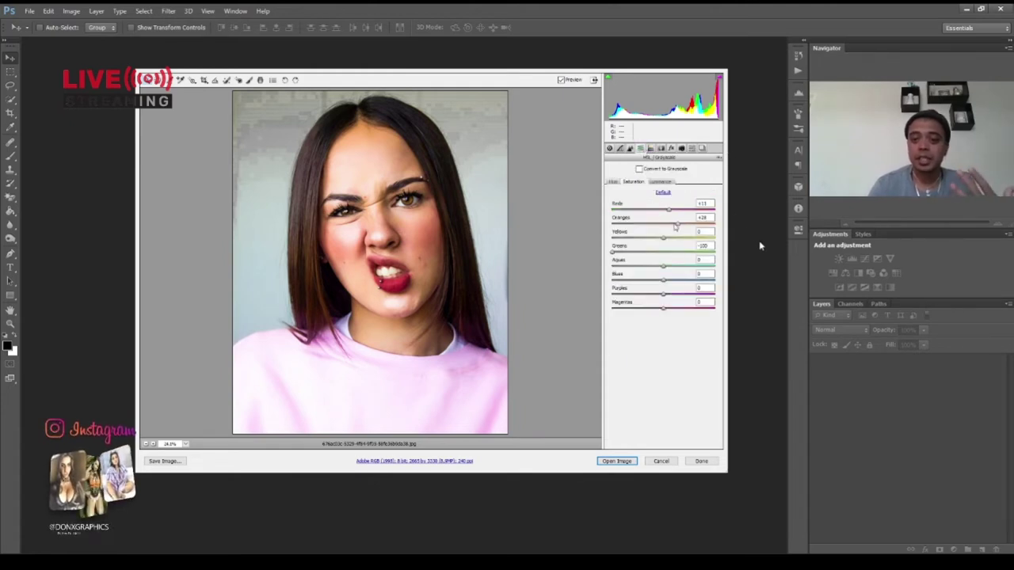
key("shift+Down")
key("shift+Down")
key("shift+Down")
key("shift+Down")
key("shift+Down")
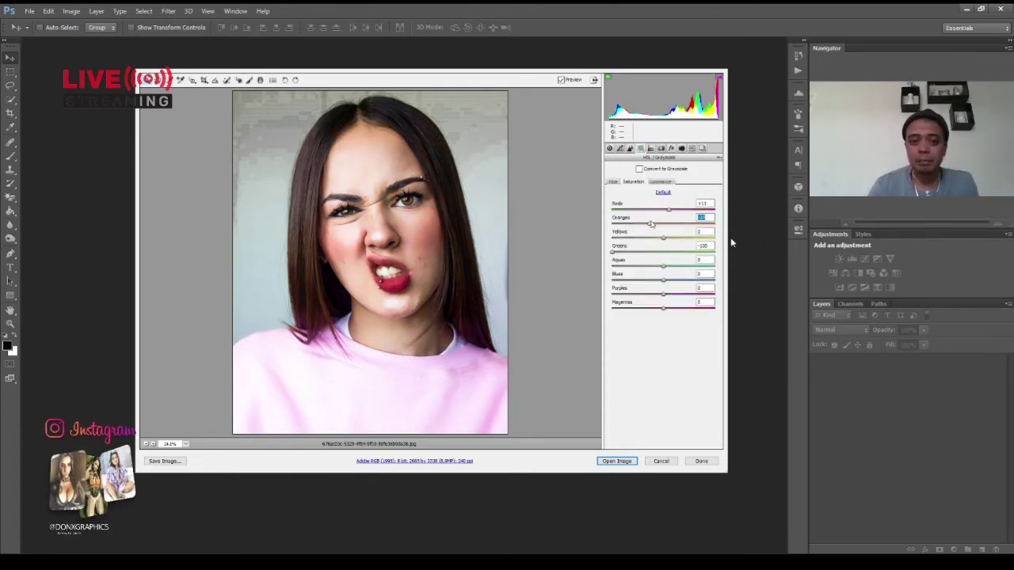
key("shift+Down")
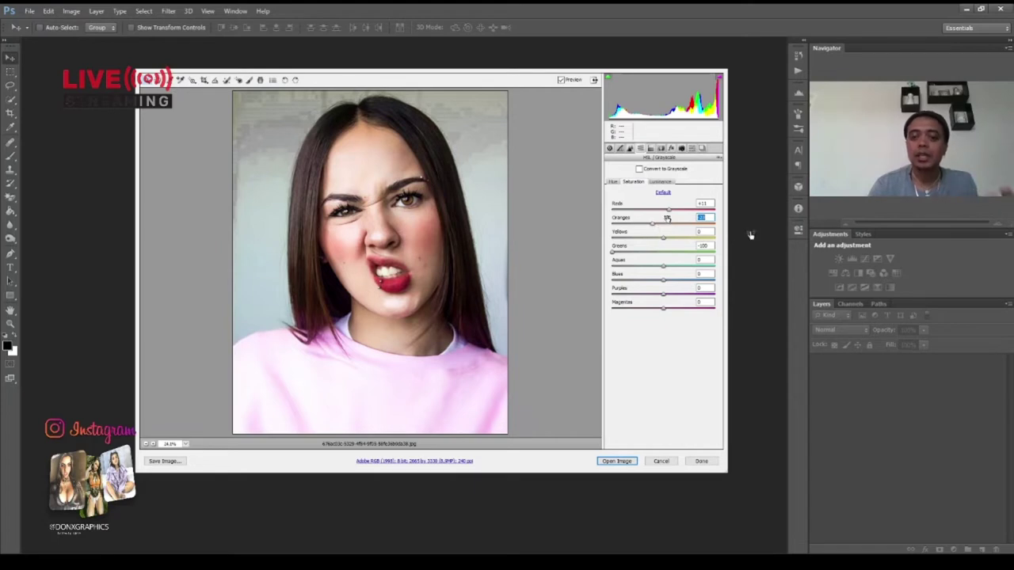
key("shift+Tab")
key("shift+Down")
key("shift+Down")
key("shift+Down")
key("shift+Down")
key("shift+Up")
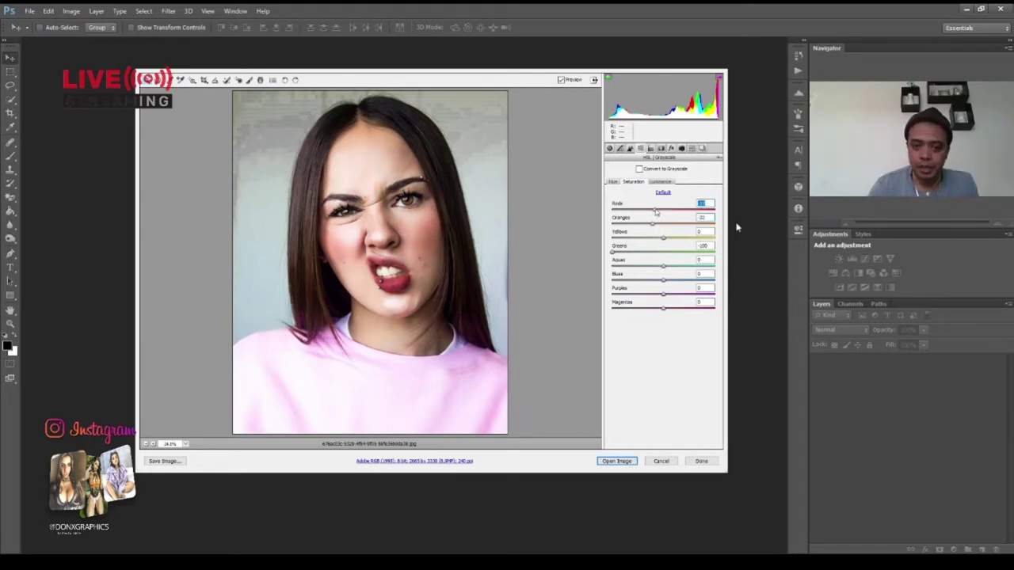
key("shift+Up")
key("shift+Up")
key("shift+Up")
key("shift+Up")
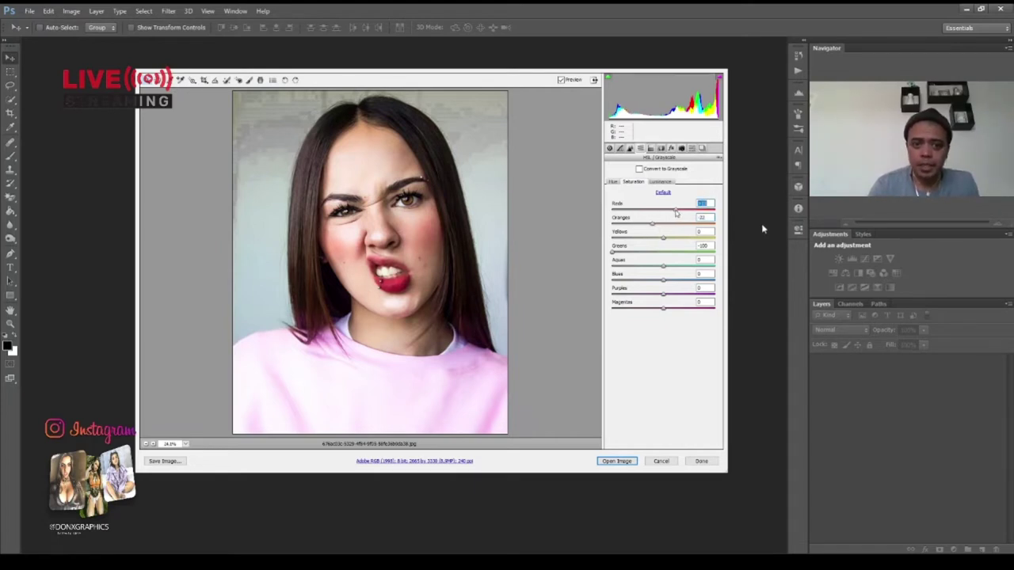
key("shift+Up")
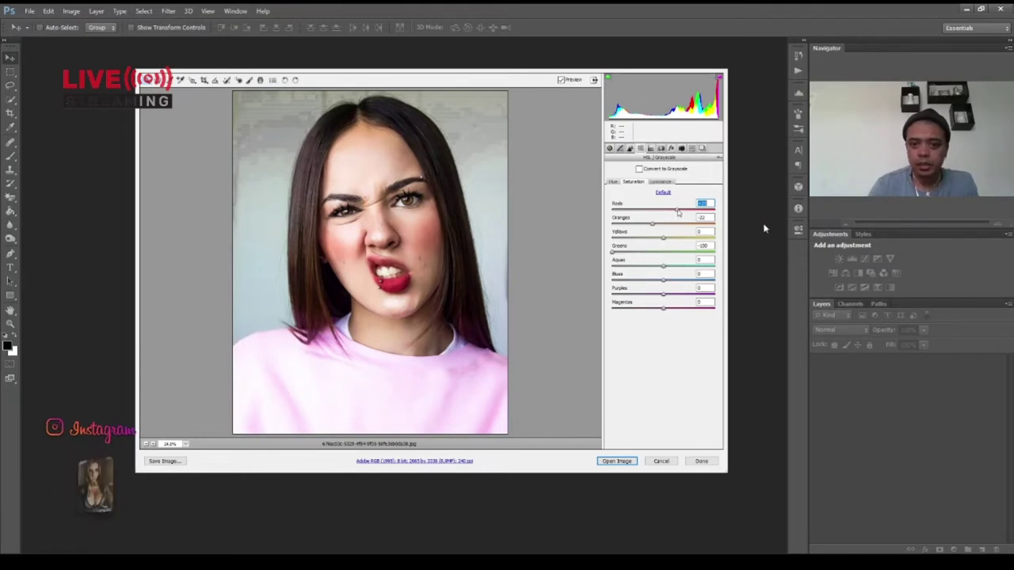
Lower the Oranges saturation to -32 and fully desaturate the Yellows
key("Tab")
key("shift+Down")
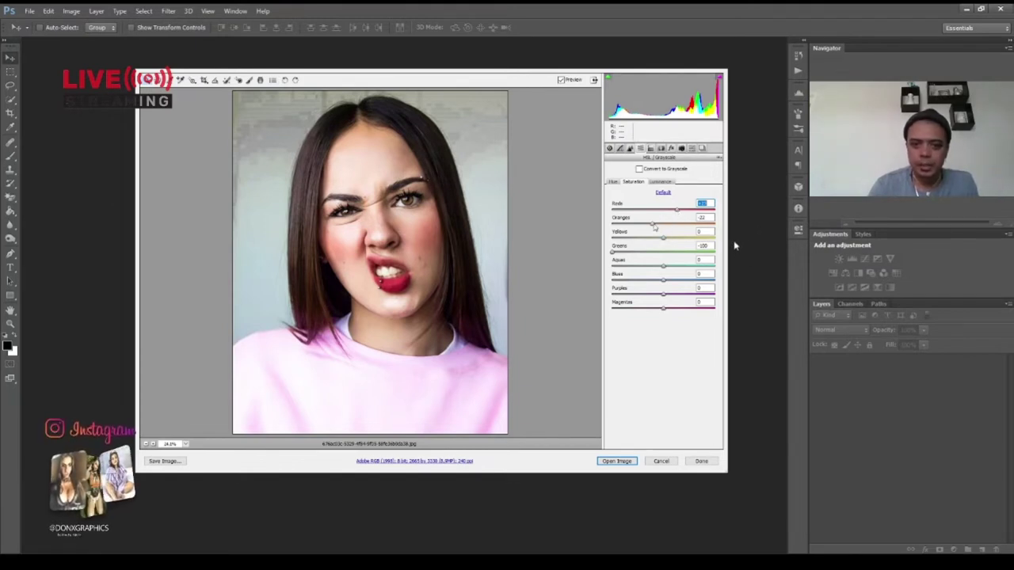
key("shift+Up")
key("shift+Up")
key("shift+Up")
key("shift+Down")
key("shift+Down")
key("shift+Down")
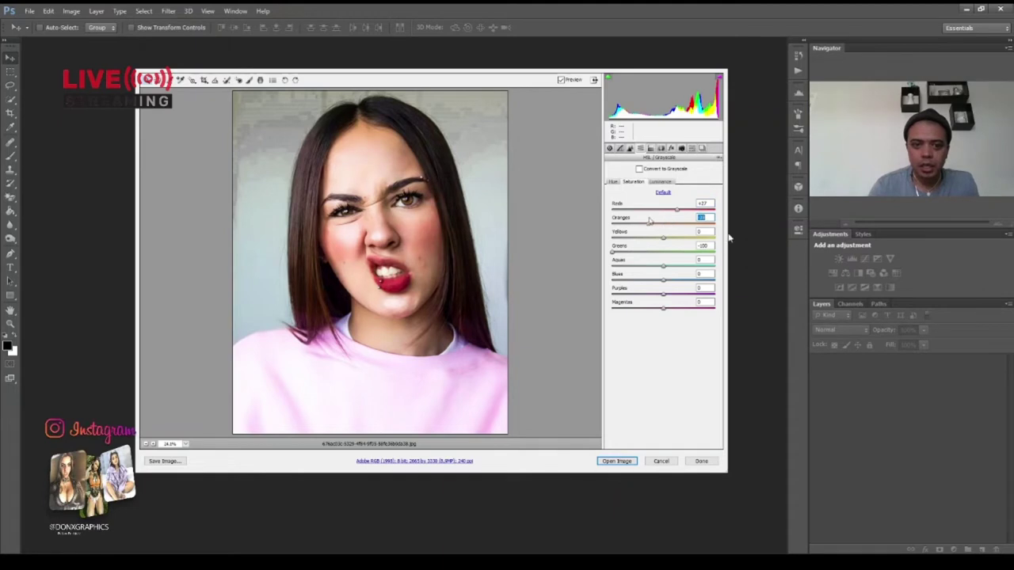
key("shift+Down")
key("shift+Up")
key("shift+Up")
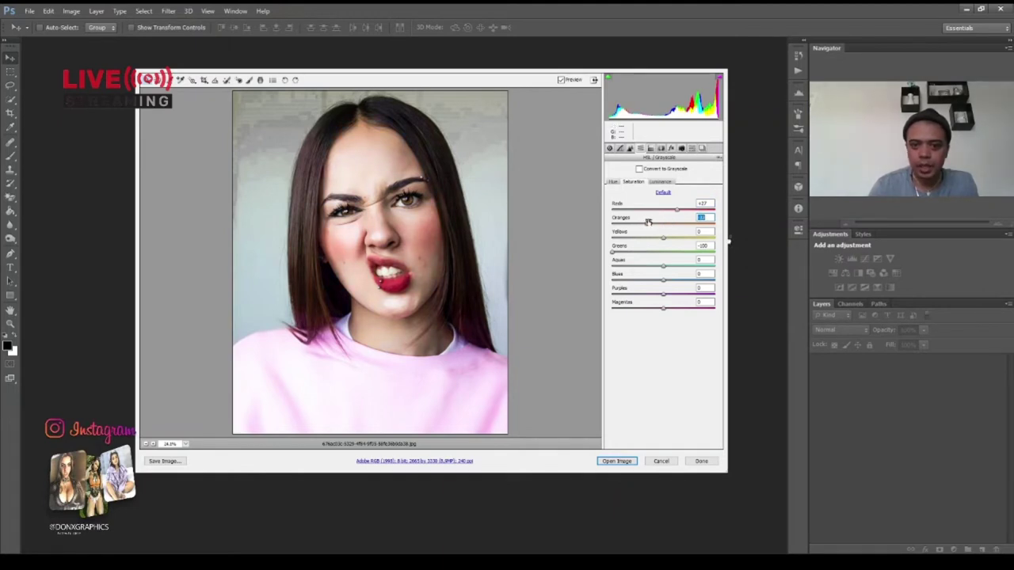
key("Tab")
key("shift+Down")
key("shift+Down")
key("shift+Down")
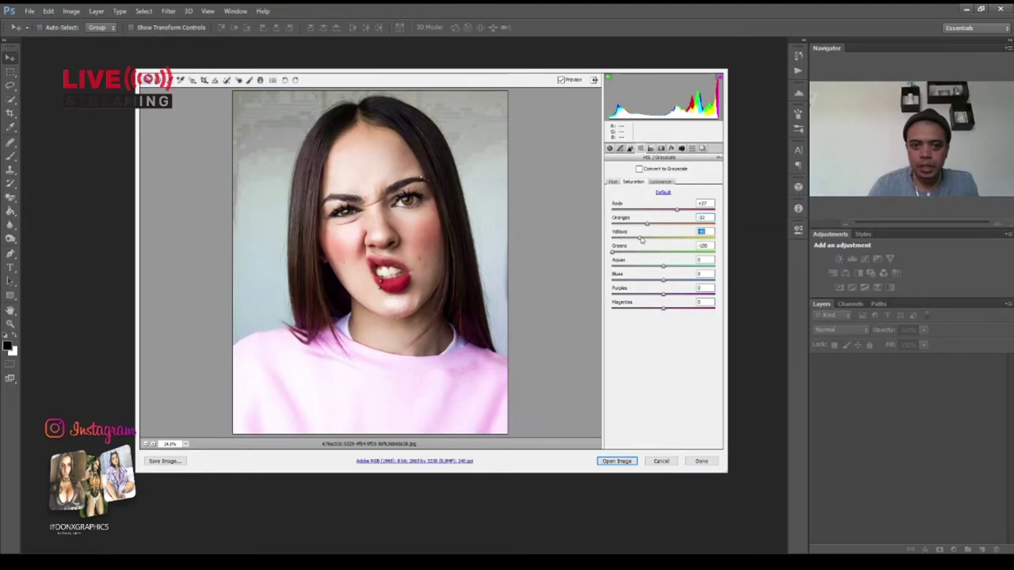
key("shift+Down")
key("shift+Down")
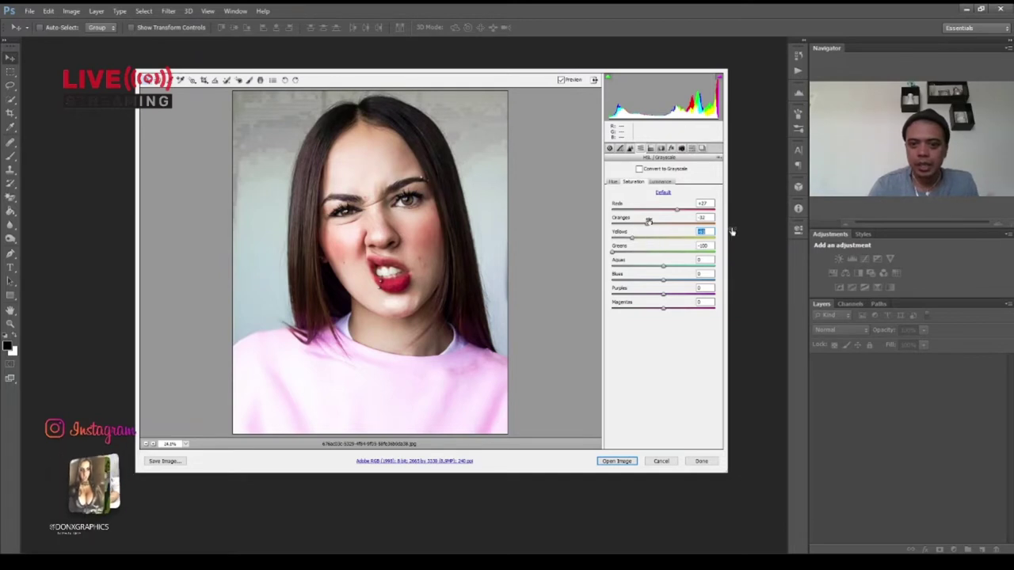
left_click(660, 181)
Set luminance to Oranges -12 and Reds about +5, and fine-tune the Yellows luminance
key("shift+Down")
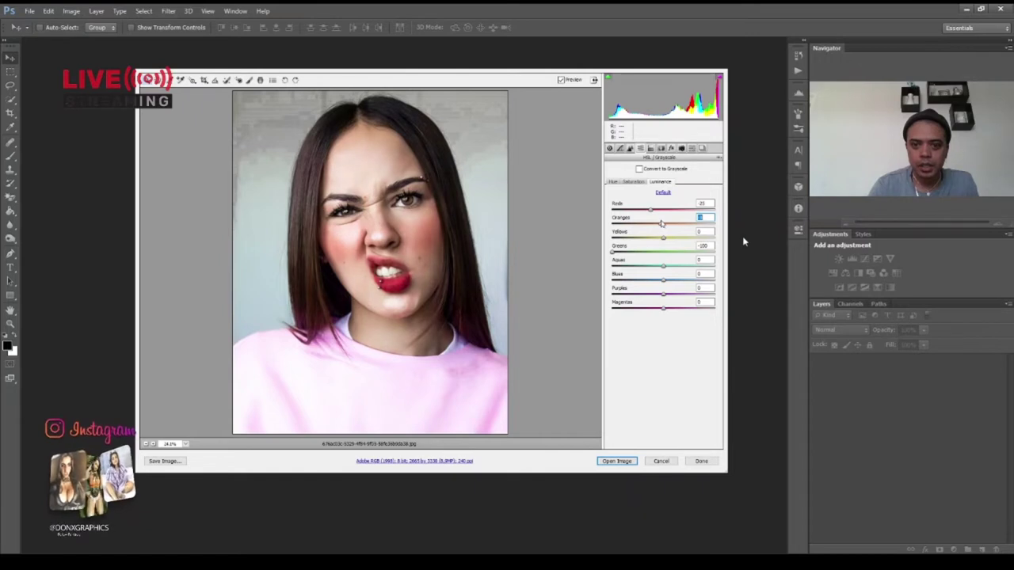
key("shift+Down")
key("shift+Down")
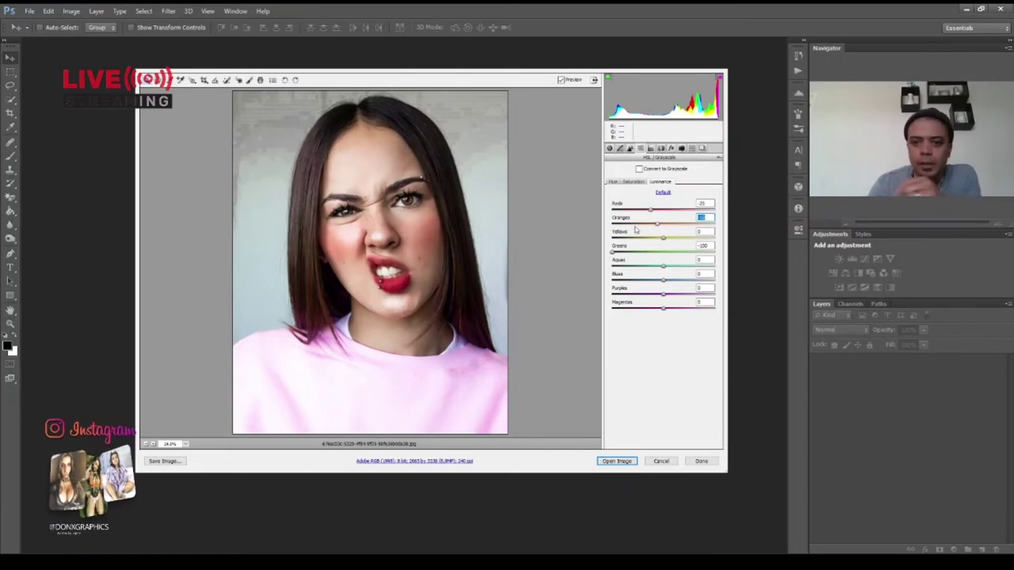
left_click_drag(650, 210, 669, 210)
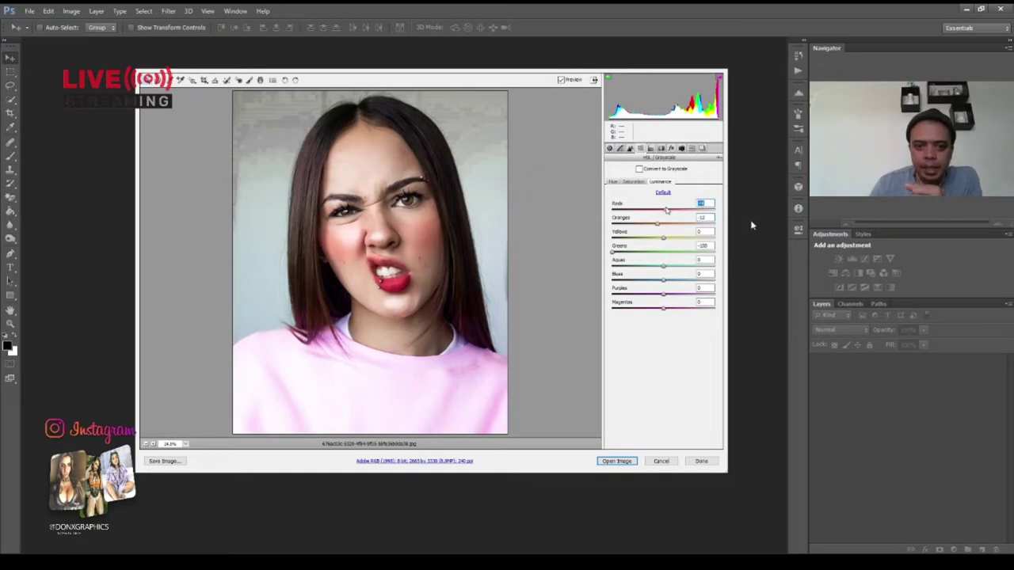
key("shift+Up")
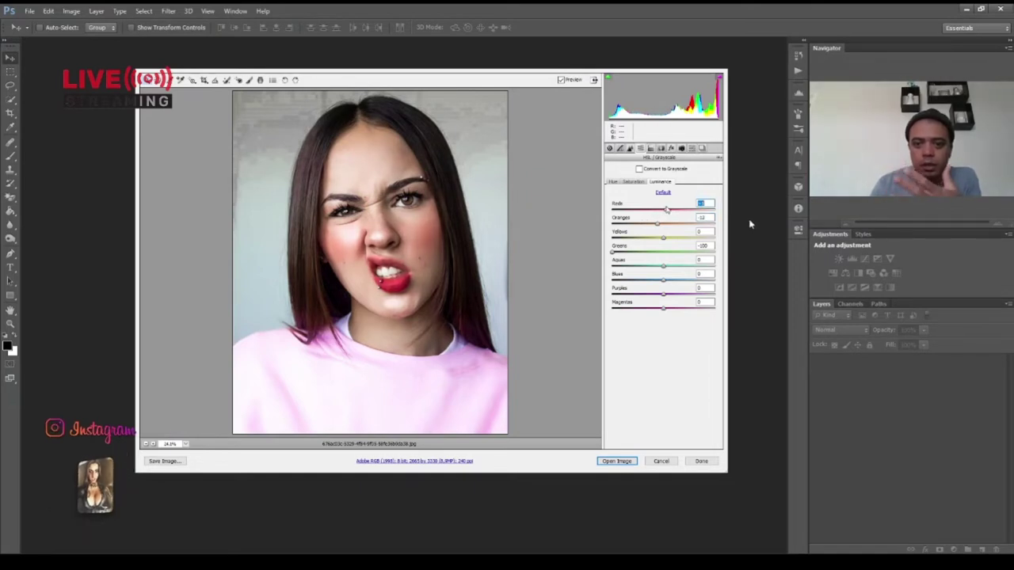
key("Tab")
key("Tab")
key("shift+Up")
key("shift+Up")
key("shift+Up")
key("shift+Up")
key("shift+Up")
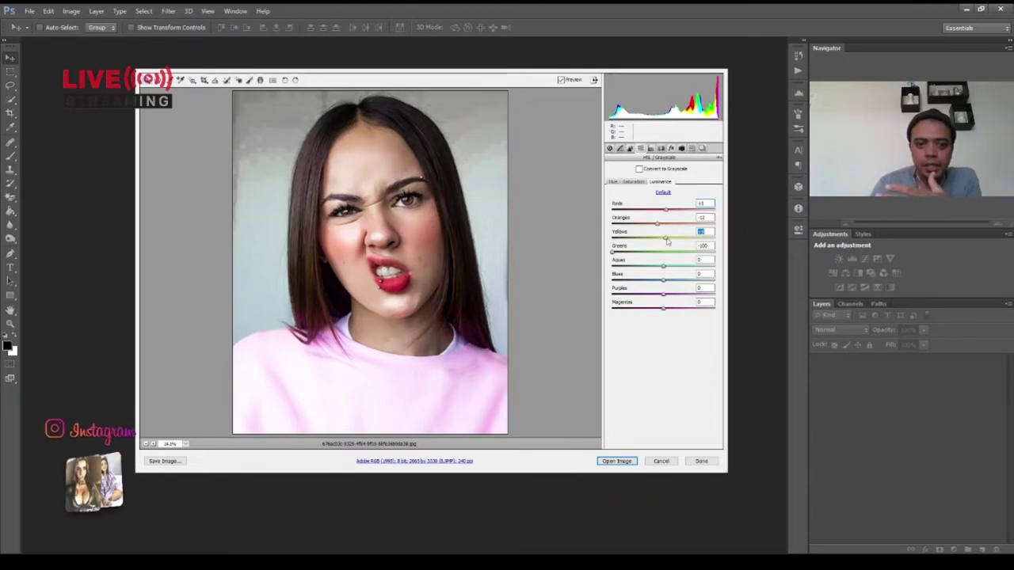
key("shift+Up")
key("shift+Up")
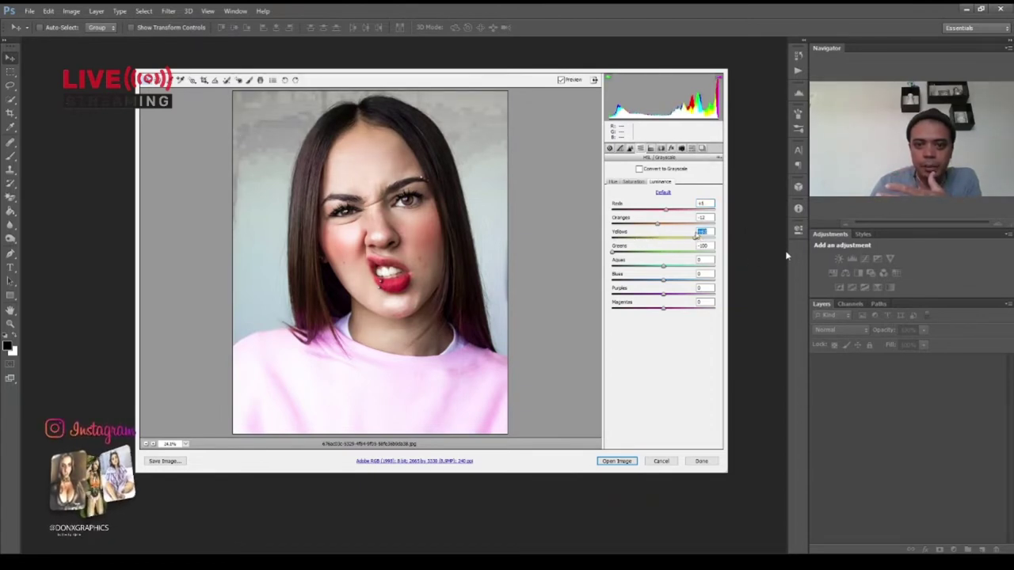
key("shift+Down")
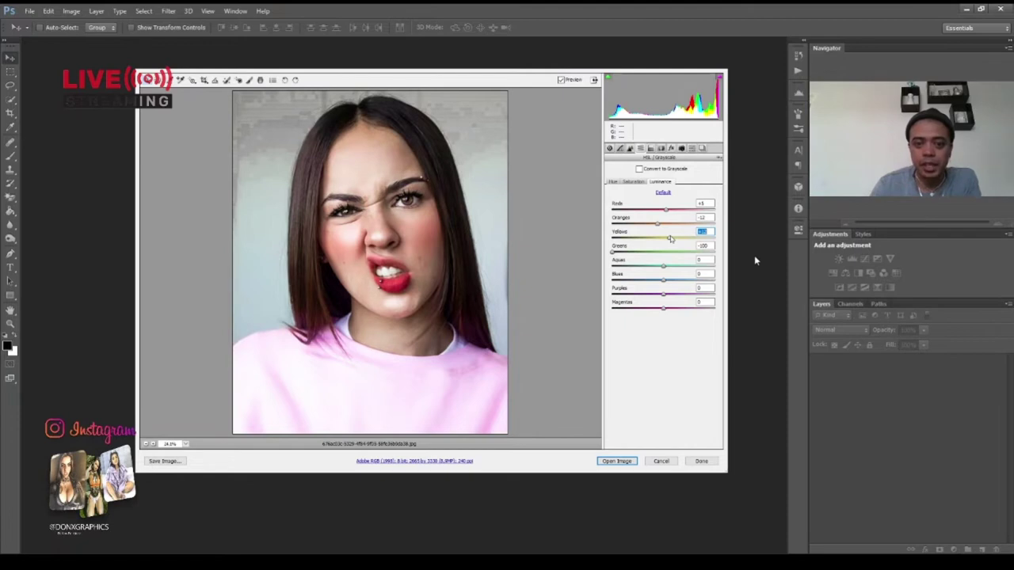
key("shift+Down")
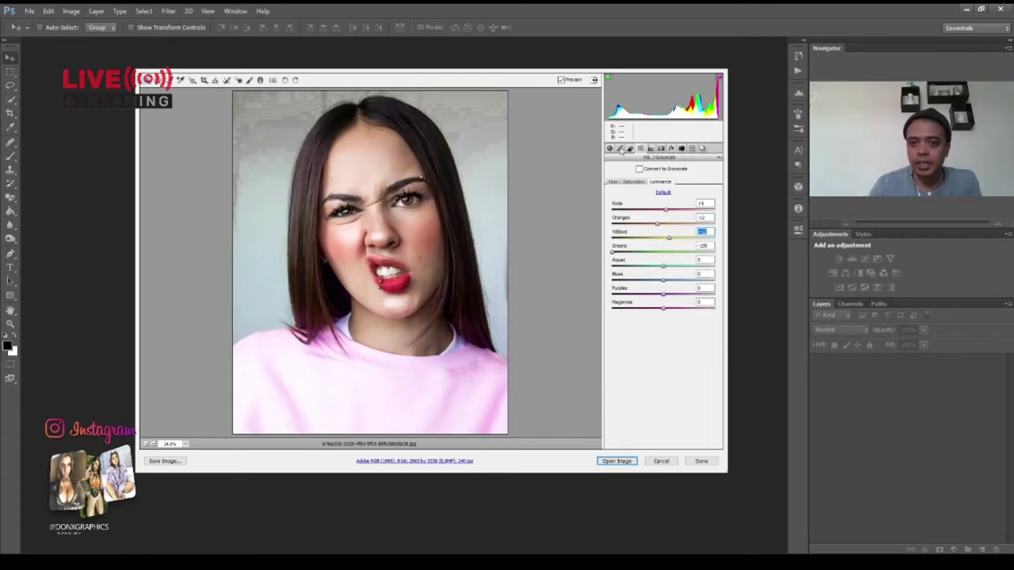
Set the parametric tone curve Highlights to -2 and Lights to +3
left_click(621, 149)
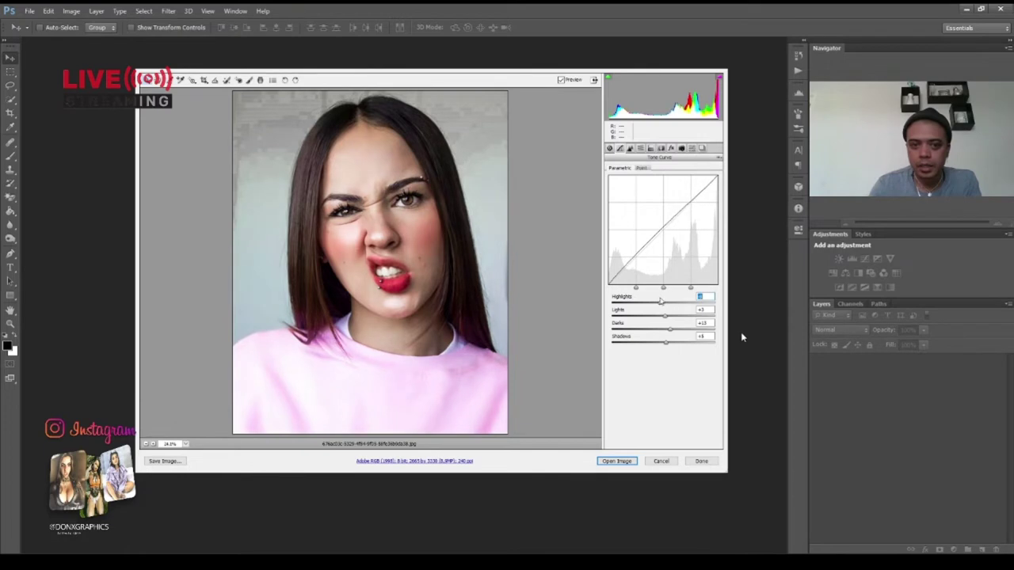
key("shift+Up")
key("shift+Up")
key("shift+Up")
key("shift+Up")
key("shift+Up")
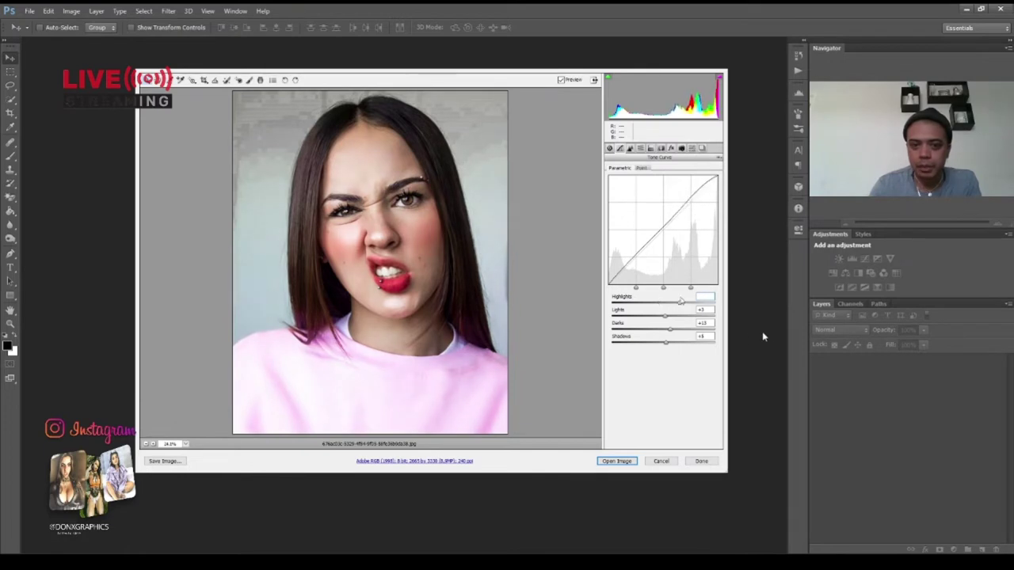
key("shift+Down")
key("shift+Down")
key("shift+Down")
key("shift+Down")
key("shift+Down")
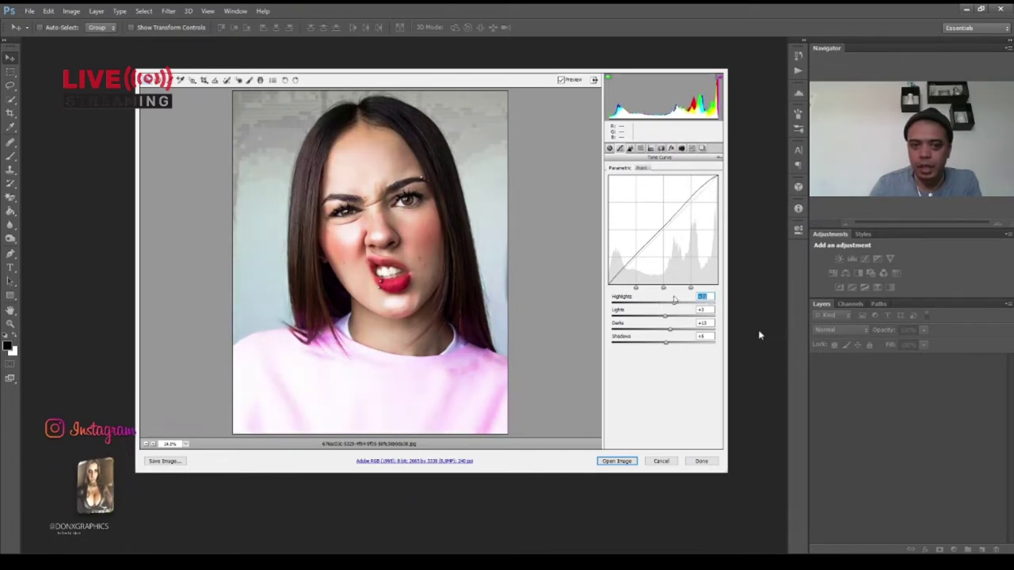
key("shift+Up")
key("shift+Up")
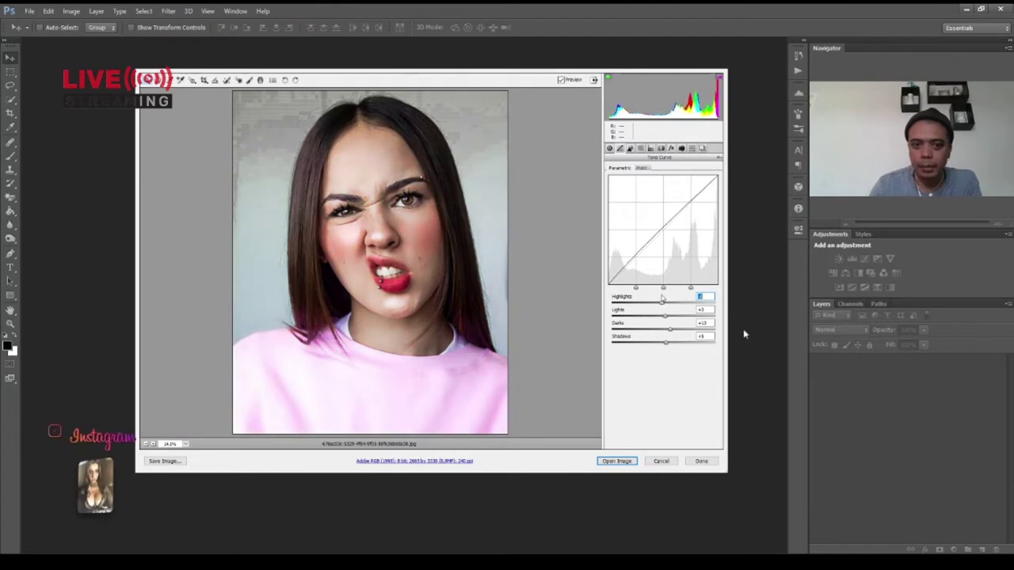
key("Tab")
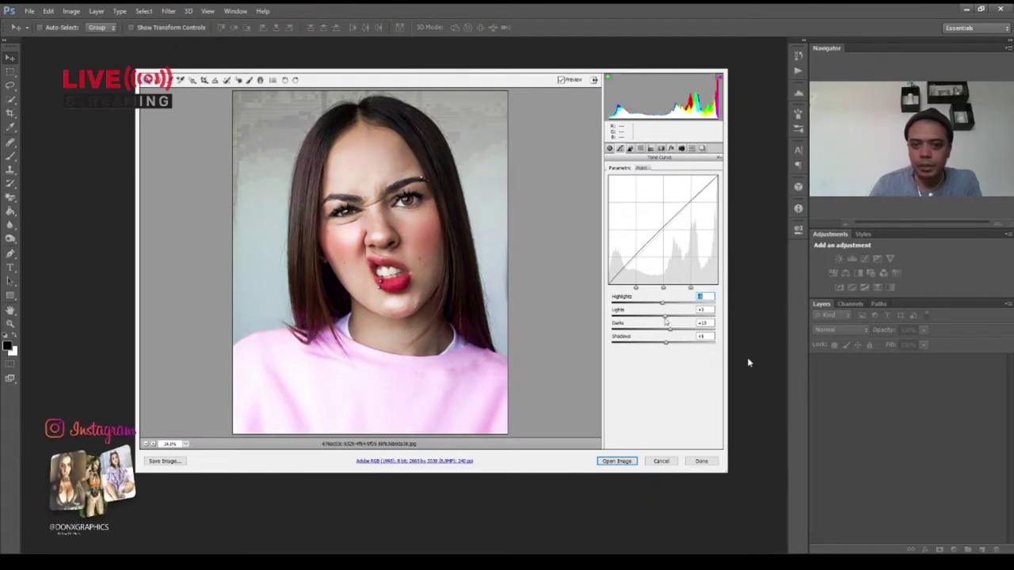
key("shift+Up")
key("shift+Up")
key("shift+Up")
key("shift+Up")
key("shift+Up")
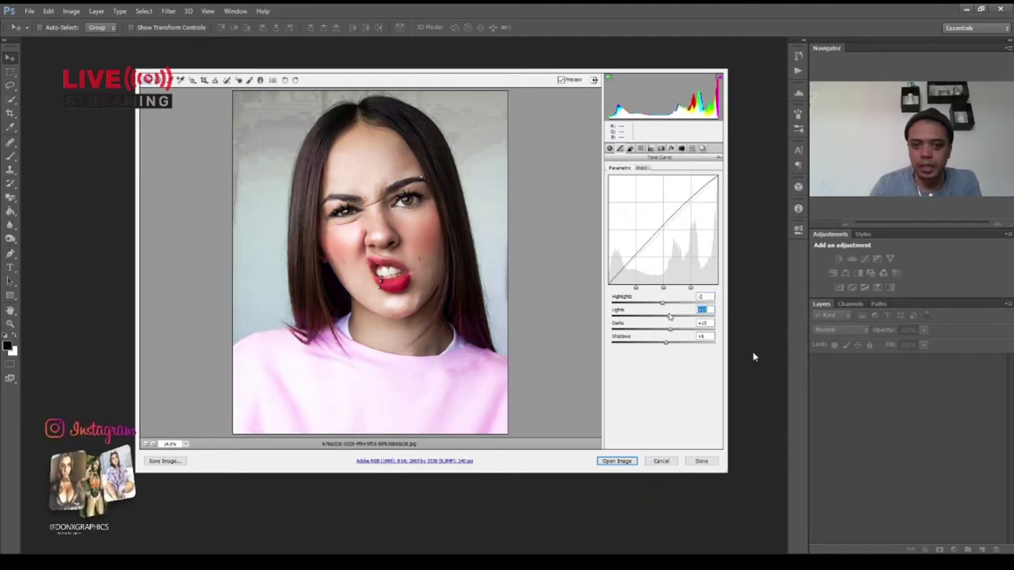
key("shift+Down")
key("shift+Down")
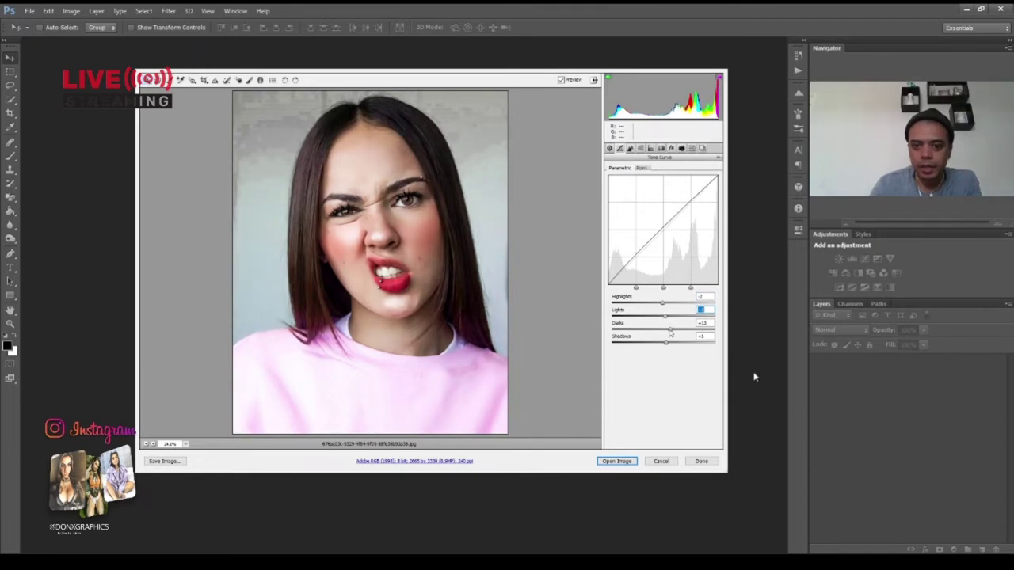
Raise the Darks to +13 and Shadows to +17, then toggle Preview to compare
key("shift+Up")
key("shift+Up")
key("shift+Up")
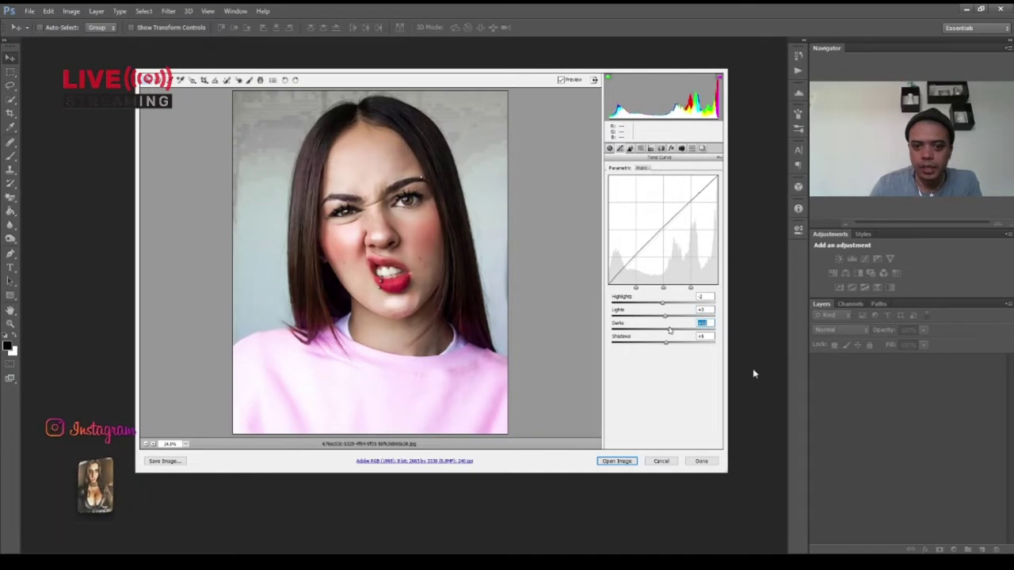
key("shift+Down")
key("Tab")
key("shift+Up")
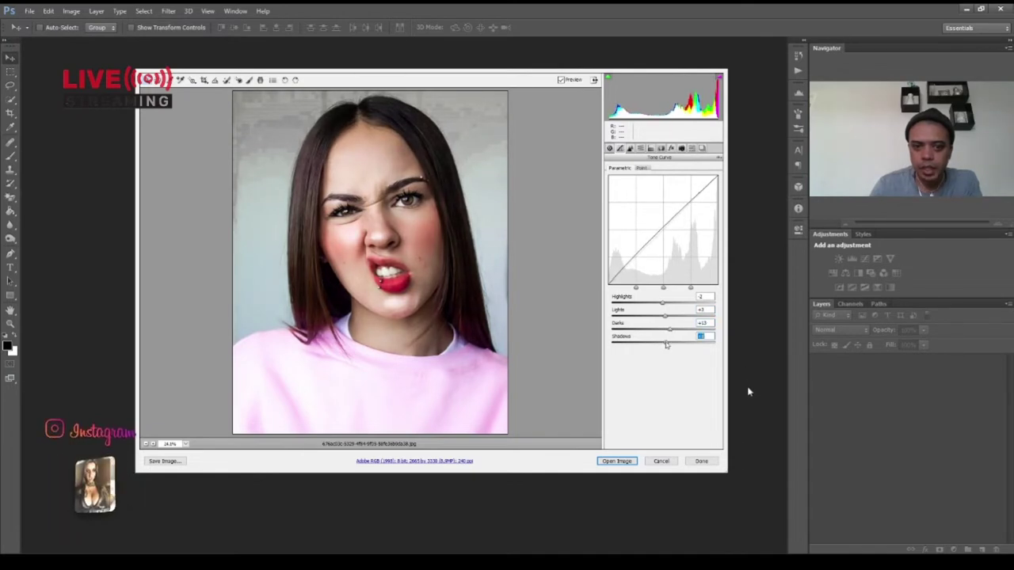
key("shift+Up")
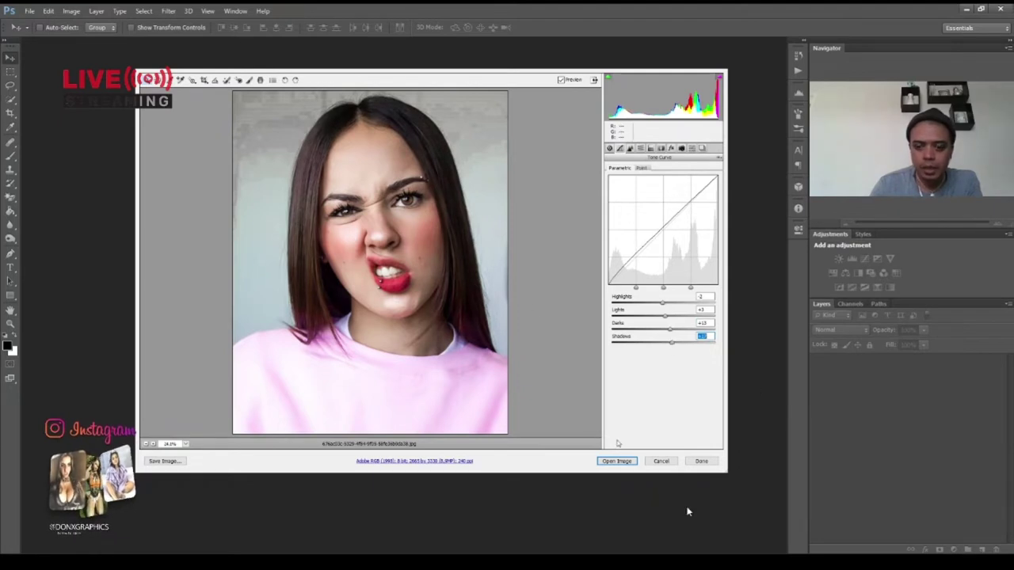
key("p")
key("p")
key("p")
key("p")
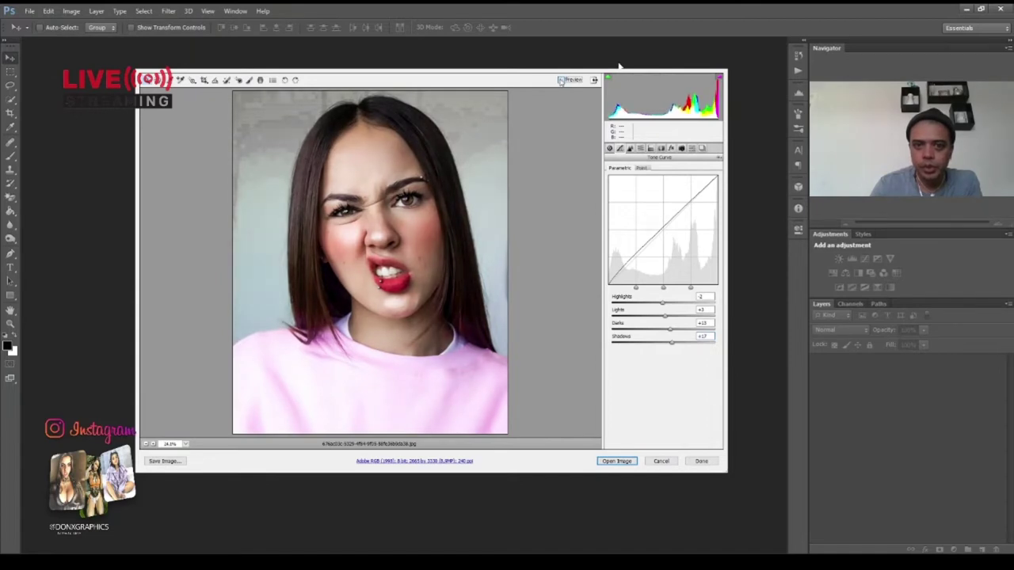
Review the Detail, Lens Corrections, Effects, Presets and Calibration panels, then open the image in Photoshop
key("ctrl+alt+3")
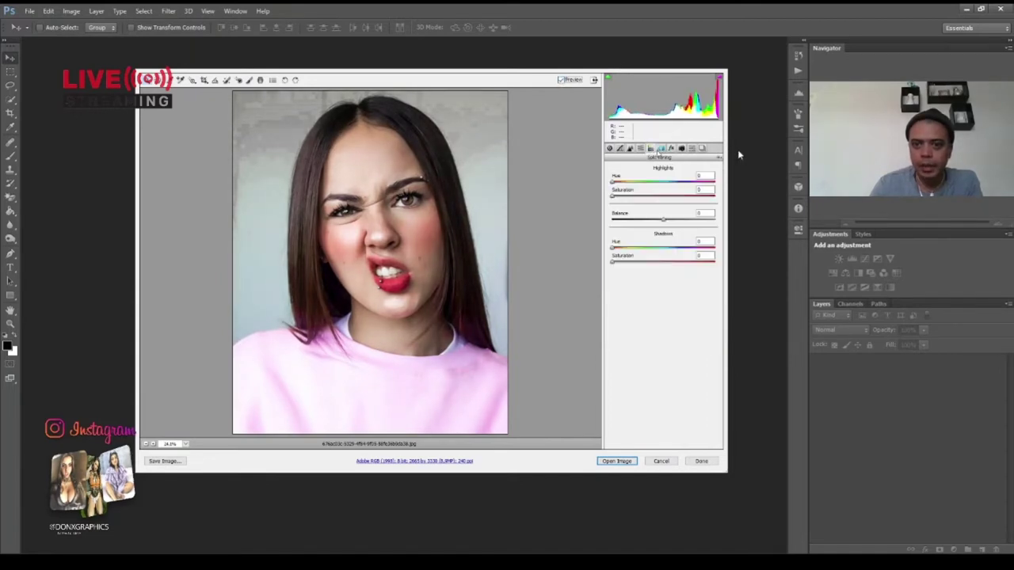
key("ctrl+alt+6")
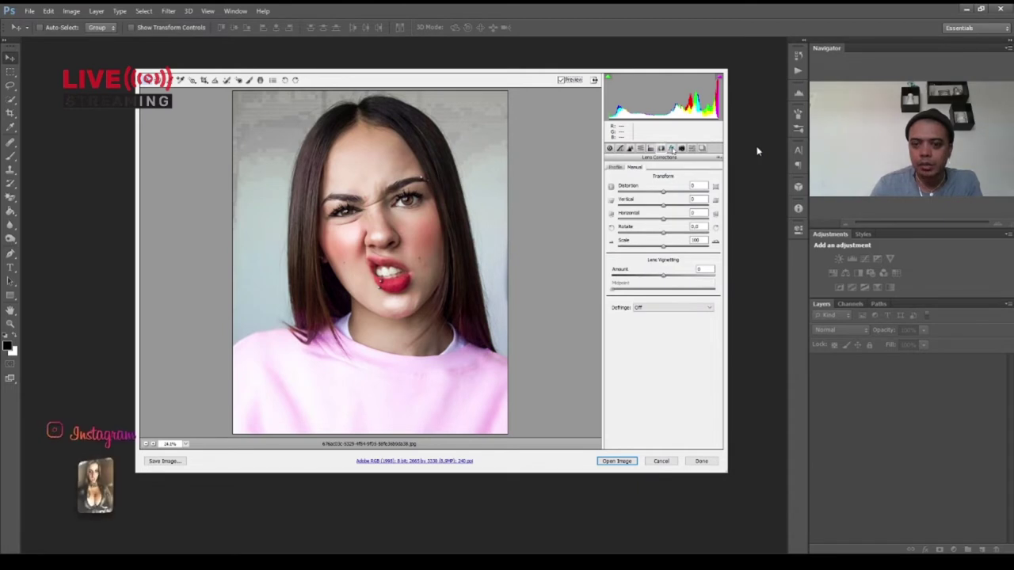
key("ctrl+alt+7")
key("ctrl+alt+9")
key("ctrl+alt+8")
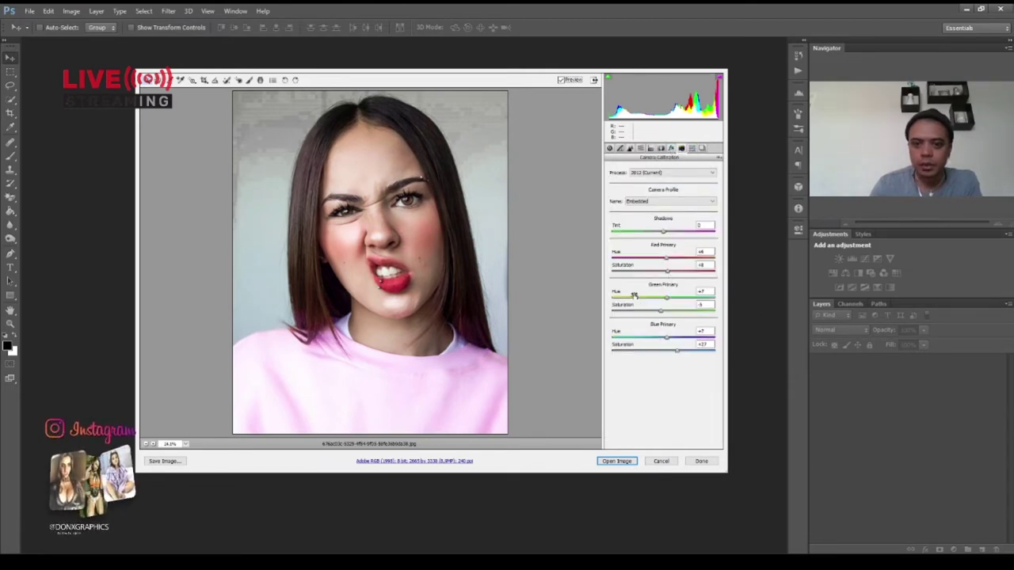
key("Return")
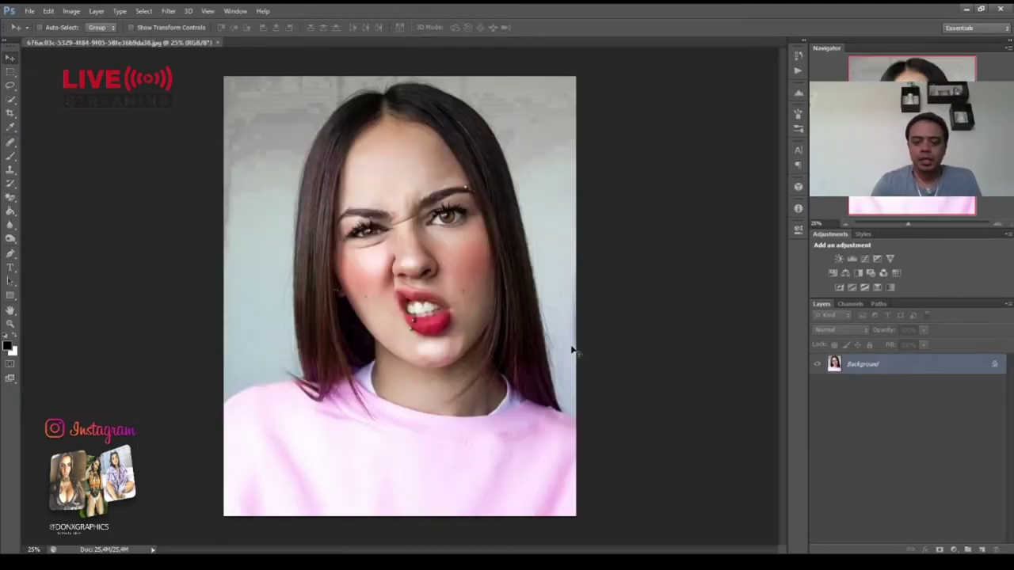
Duplicate the Background layer with Ctrl+J to create Layer 1
scroll(572, 351, "up", 1)
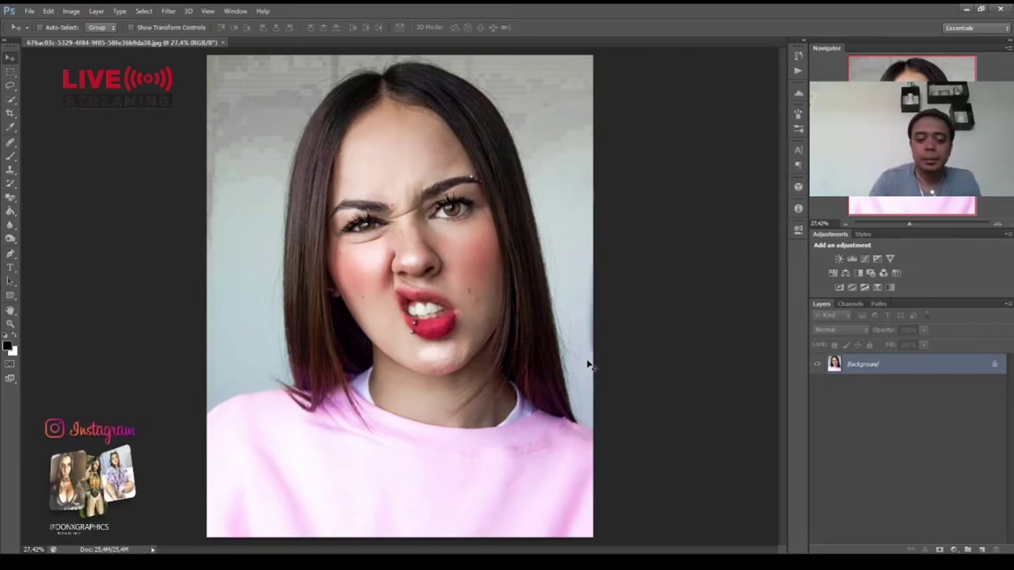
key("ctrl+j")
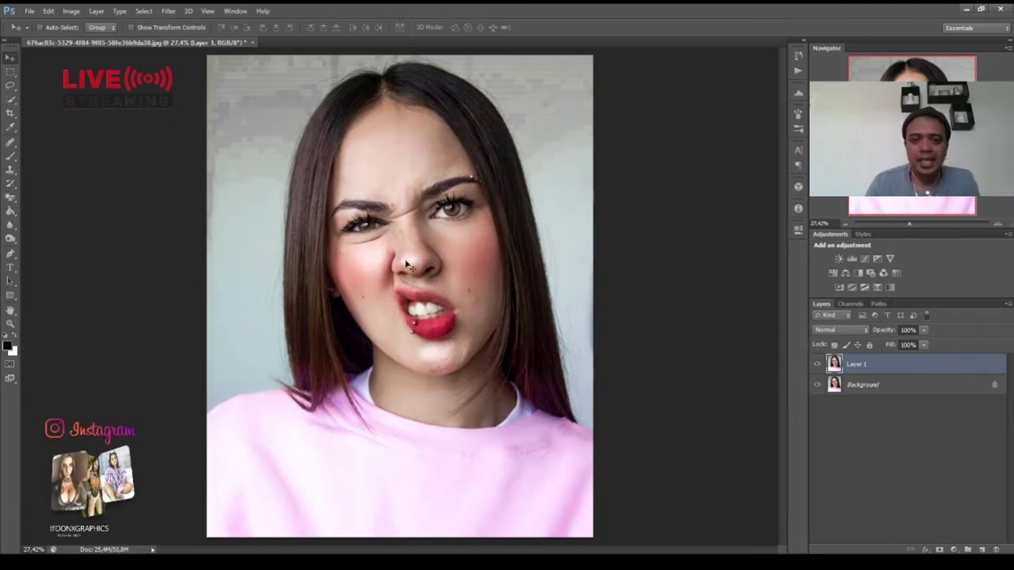
key("ctrl+plus")
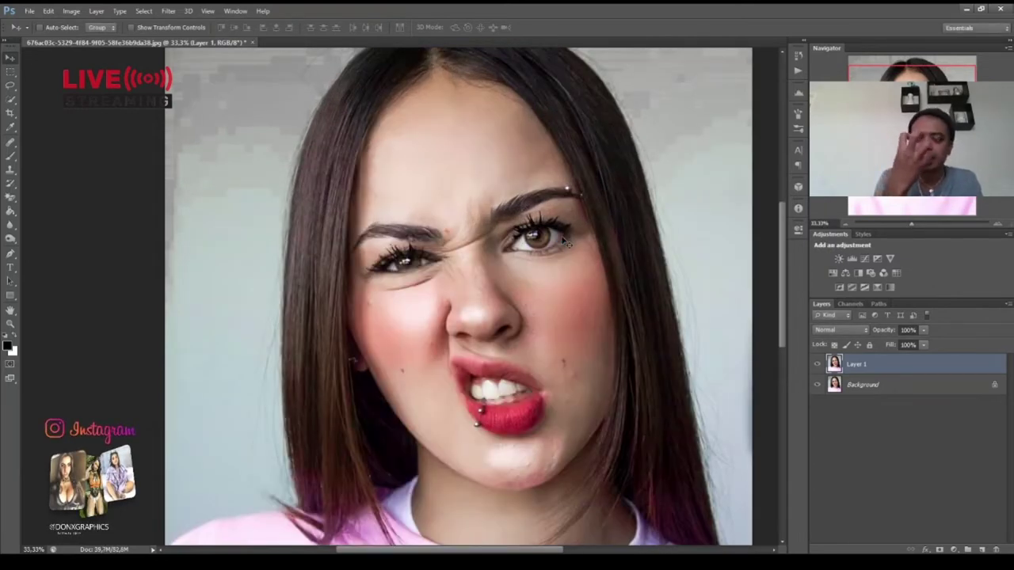
key("ctrl+minus")
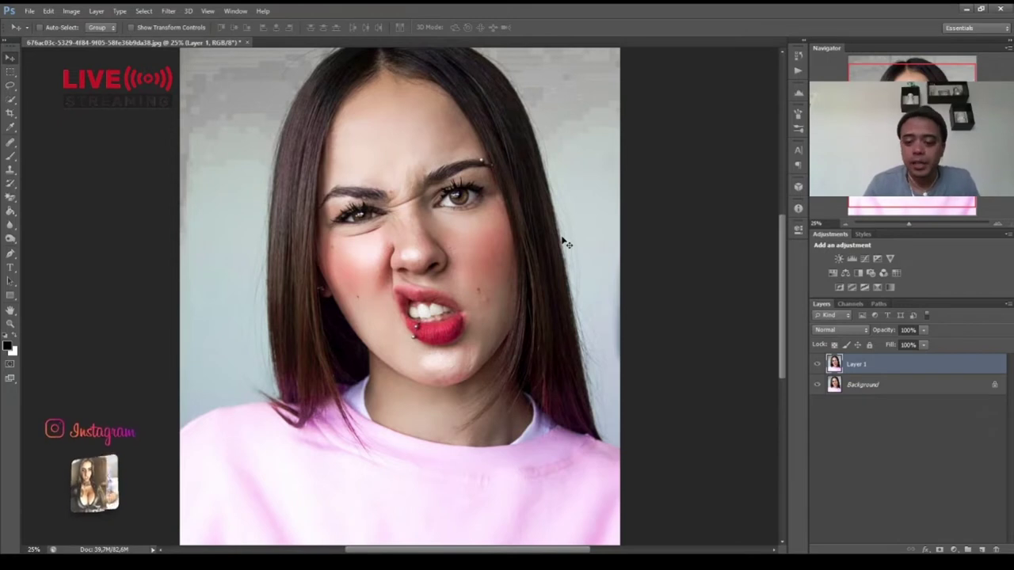
Zoom in on the face and dodge the left hair strand with a 125 px brush
left_click(9, 238)
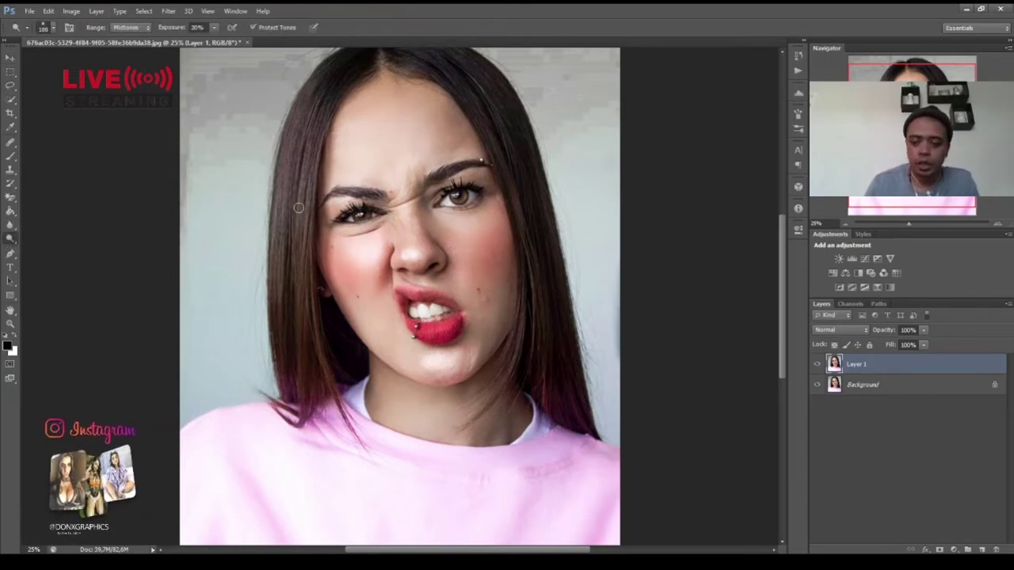
key("ctrl+plus")
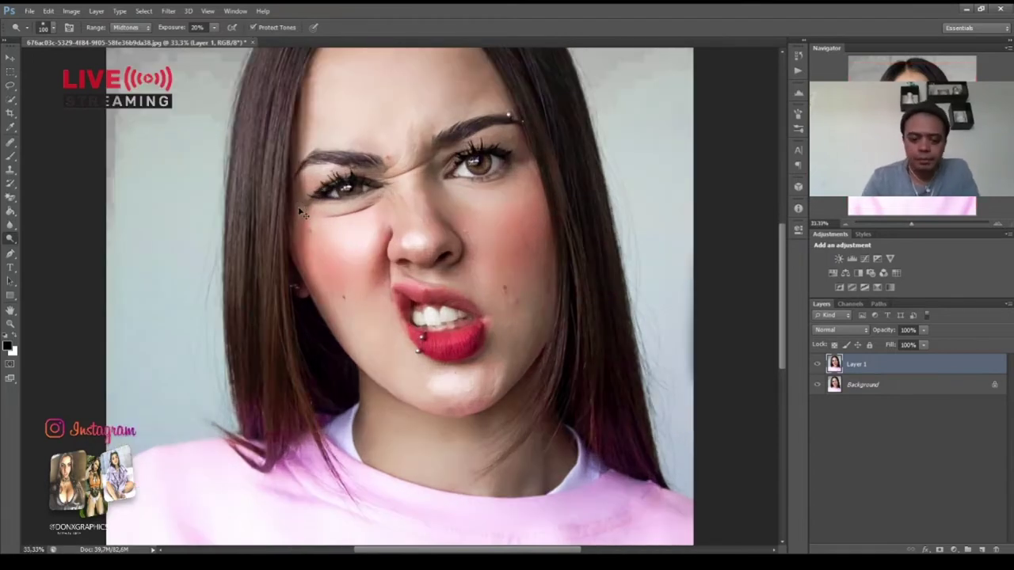
scroll(298, 207, "up", 5)
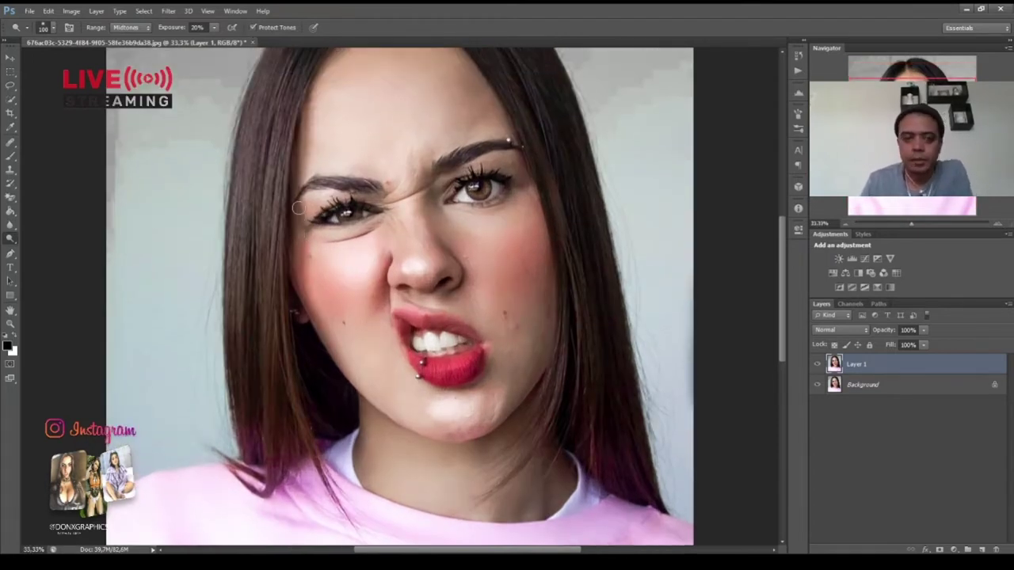
scroll(287, 216, "down", 3)
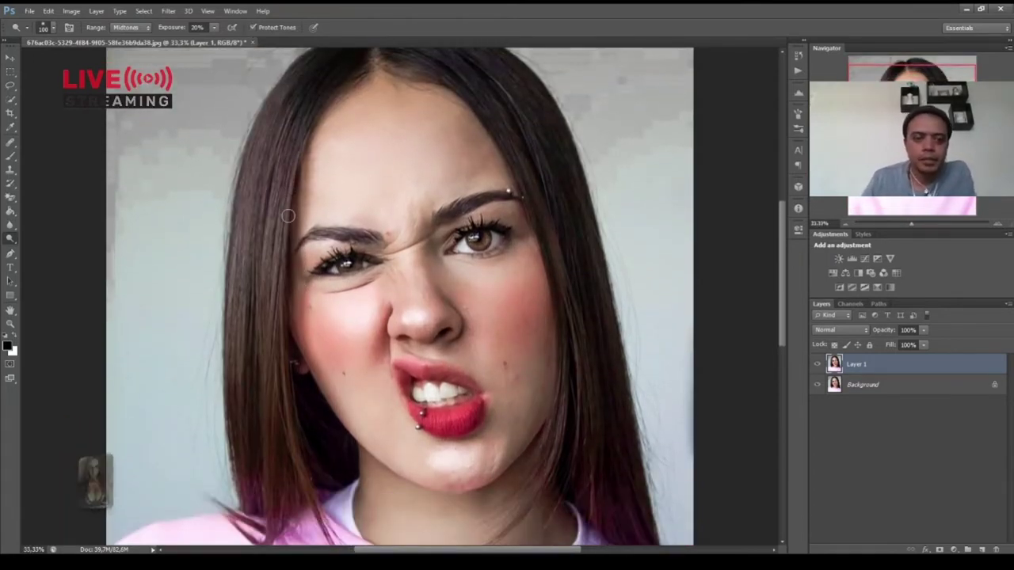
key("bracketright")
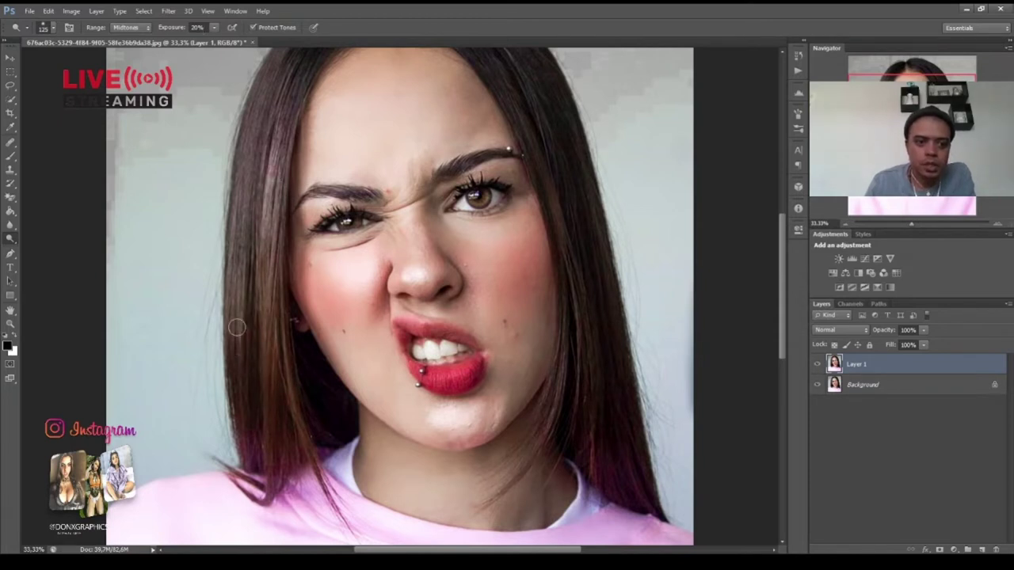
mouse_move(237, 327)
left_mouse_down()
mouse_move(231, 238)
mouse_move(234, 274)
left_mouse_up()
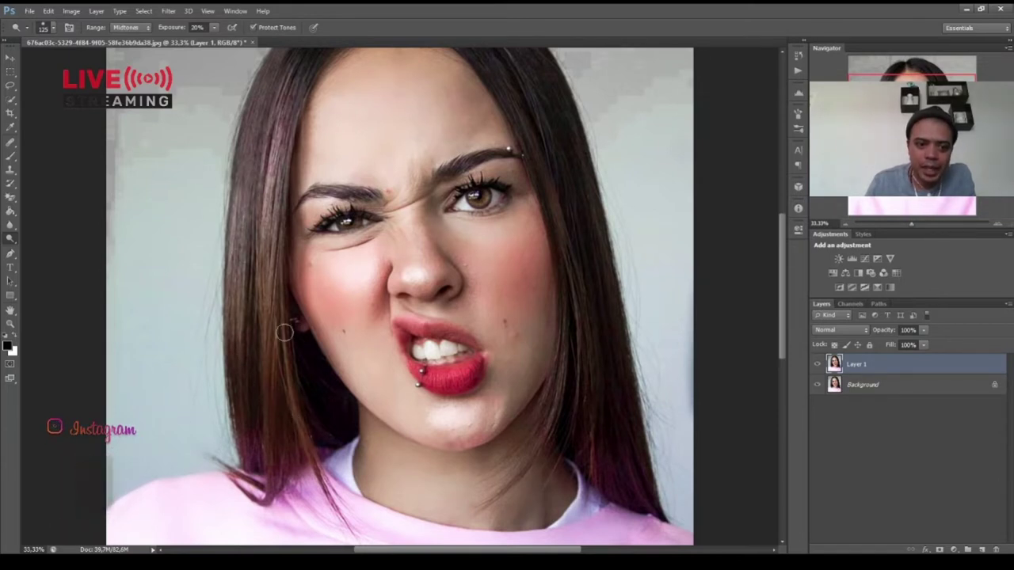
Lighten the hair strands down the left side, then reduce the brush to 100 px
scroll(238, 276, "up", 3)
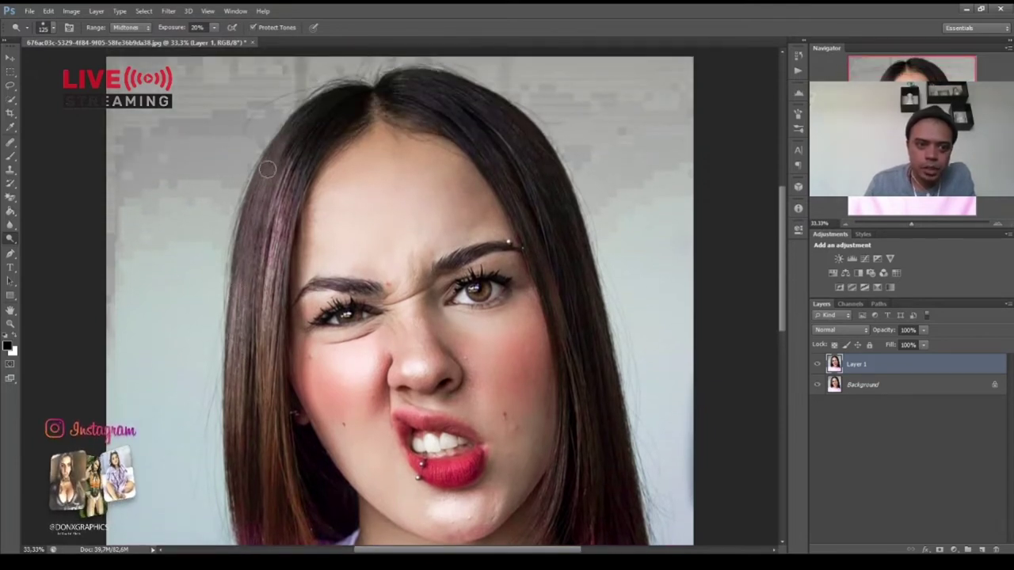
mouse_move(268, 168)
left_mouse_down()
mouse_move(250, 271)
mouse_move(257, 285)
mouse_move(288, 184)
mouse_move(275, 450)
mouse_move(274, 412)
mouse_move(285, 489)
left_mouse_up()
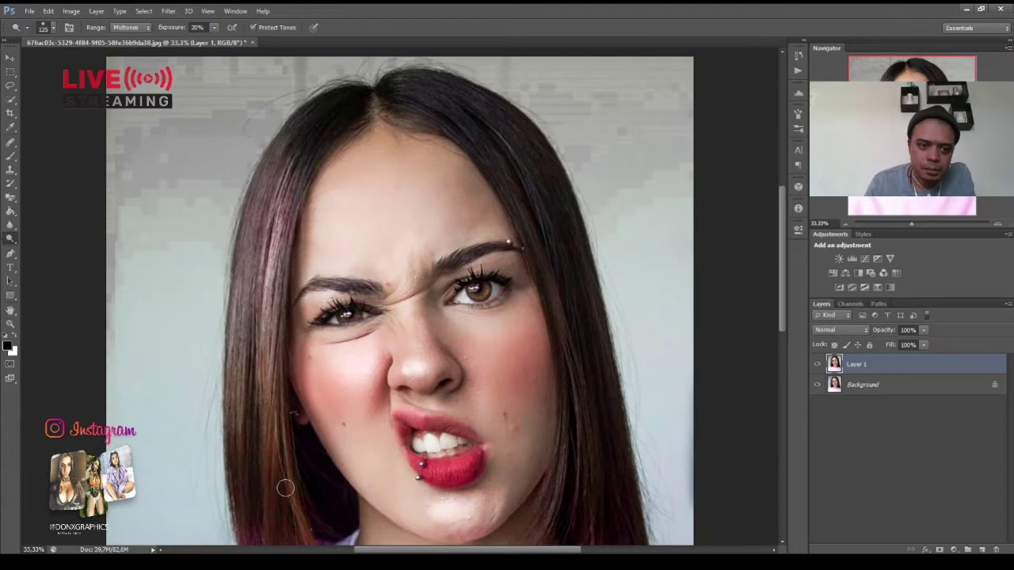
mouse_move(255, 429)
left_mouse_down()
mouse_move(245, 396)
mouse_move(243, 419)
left_mouse_up()
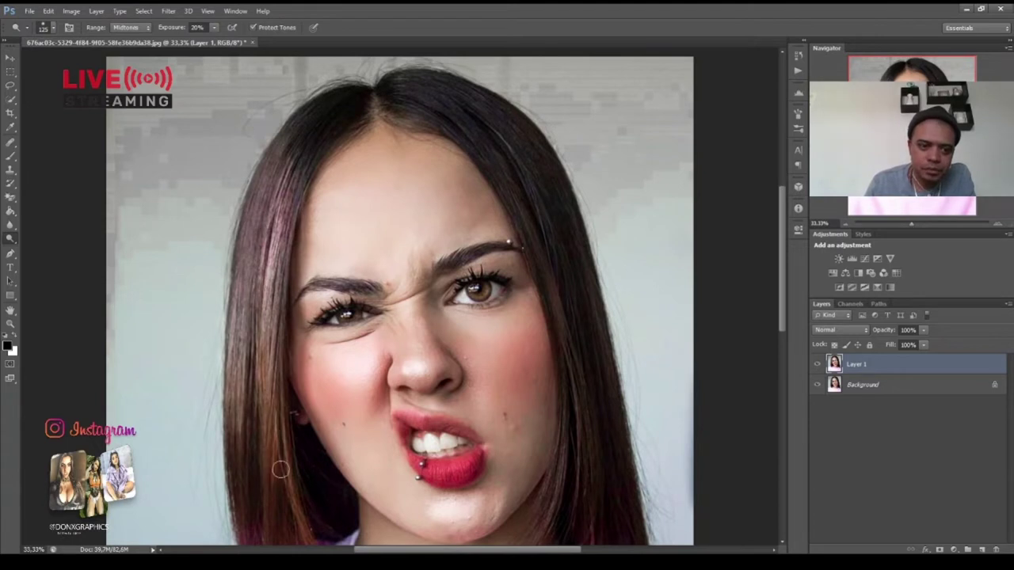
scroll(274, 453, "down", 3)
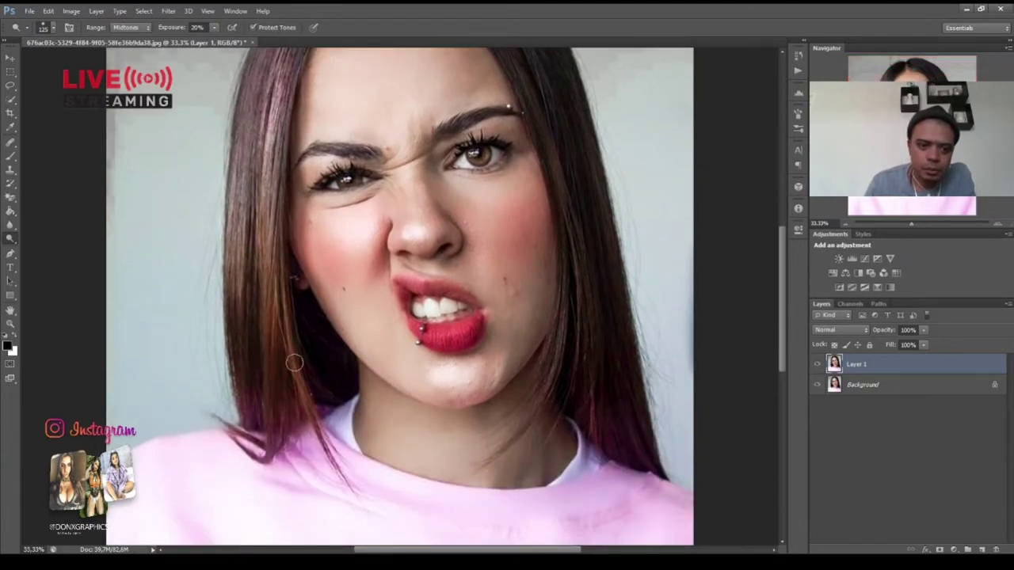
scroll(266, 280, "up", 3)
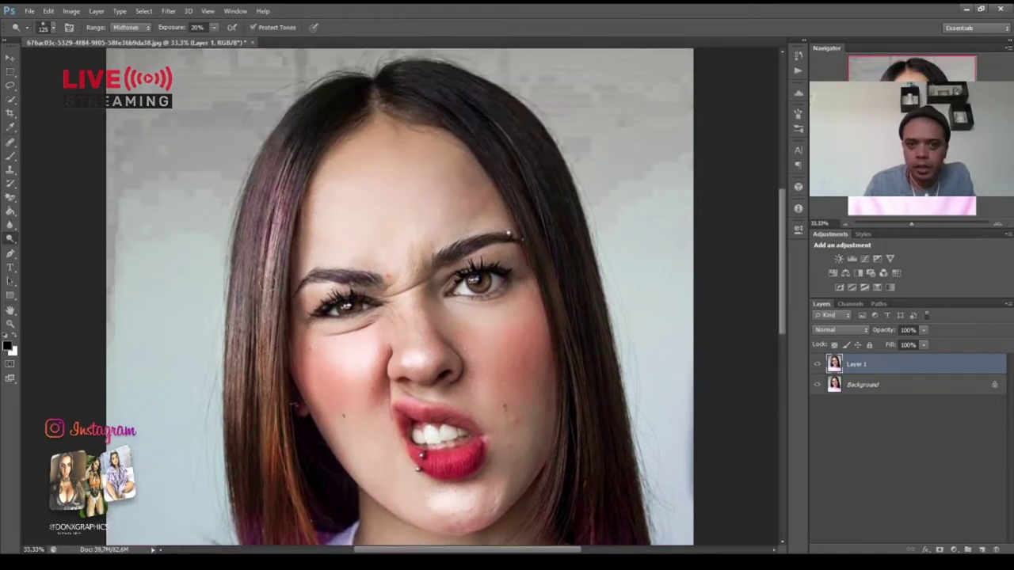
scroll(410, 176, "up", 1)
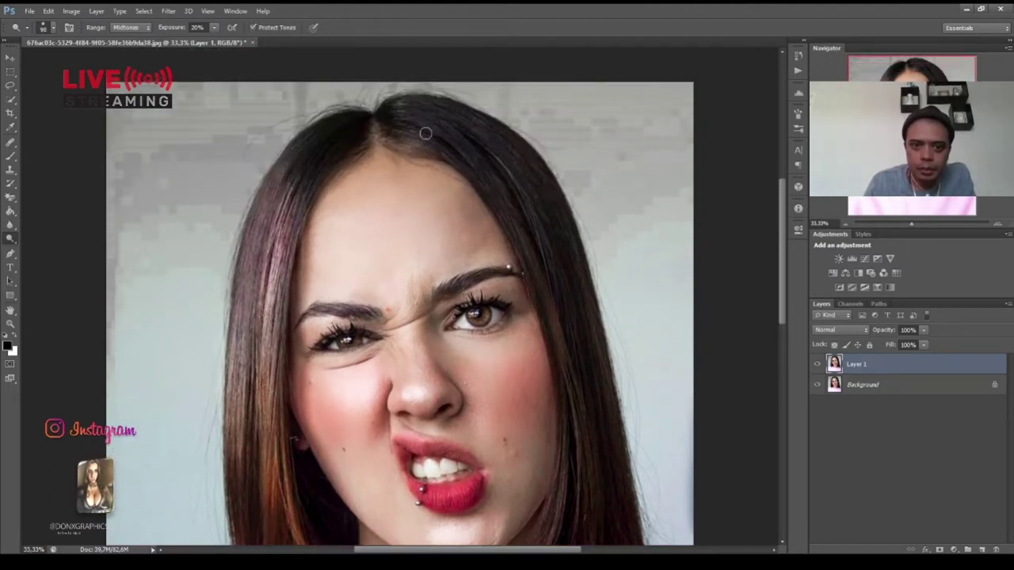
scroll(425, 133, "down", 1)
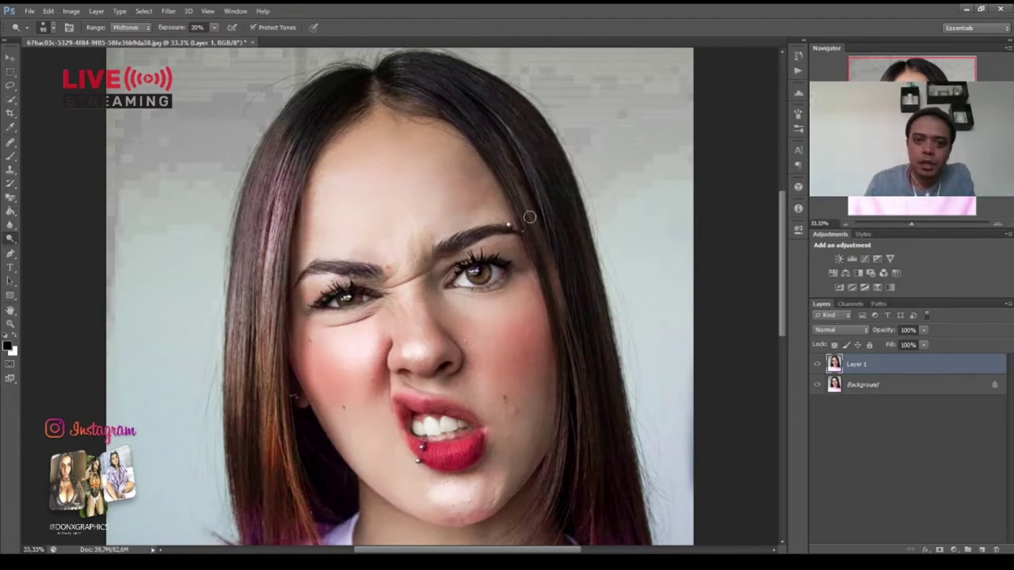
scroll(511, 172, "down", 3)
key("bracketright")
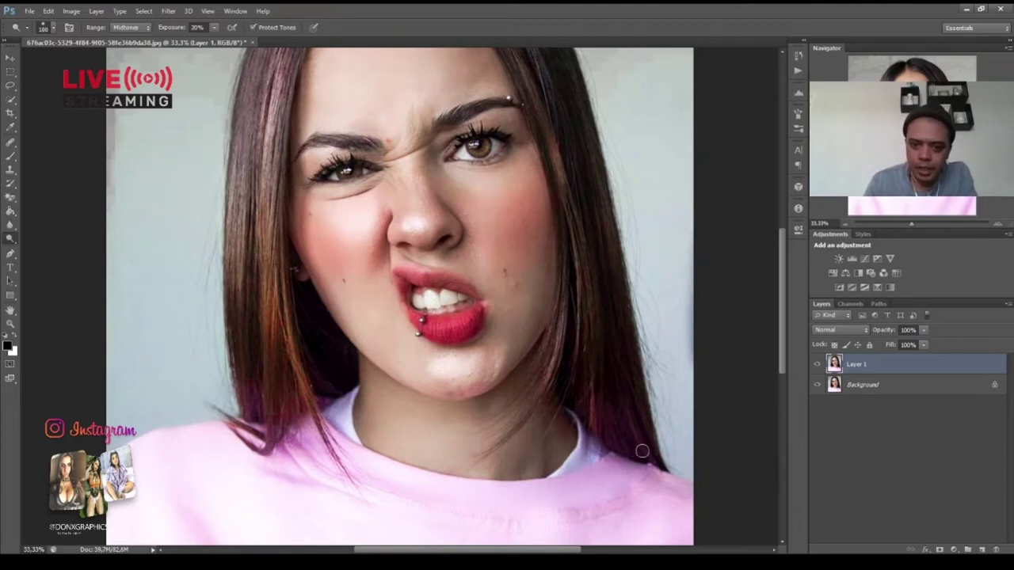
scroll(557, 161, "up", 5)
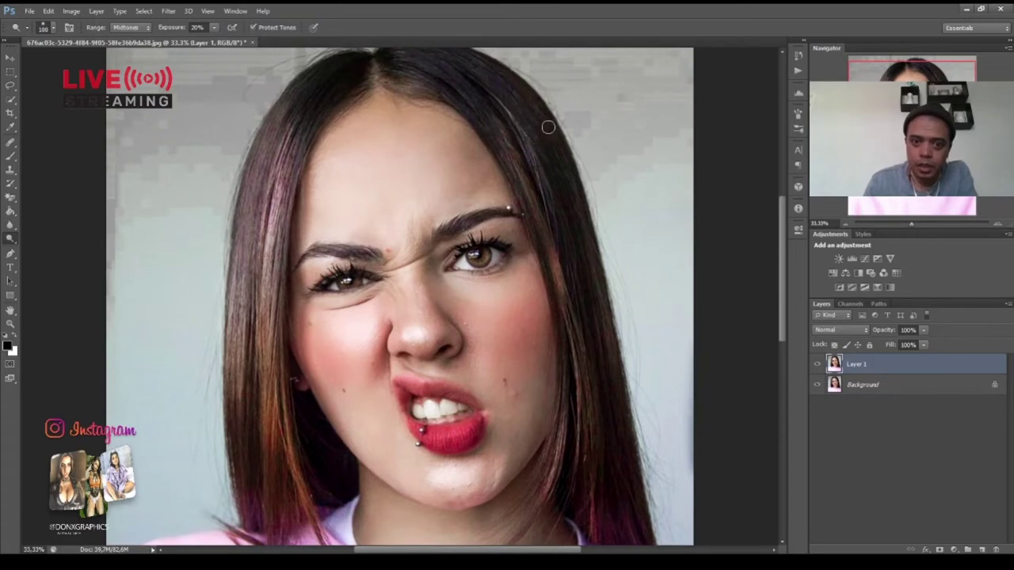
scroll(559, 240, "down", 10)
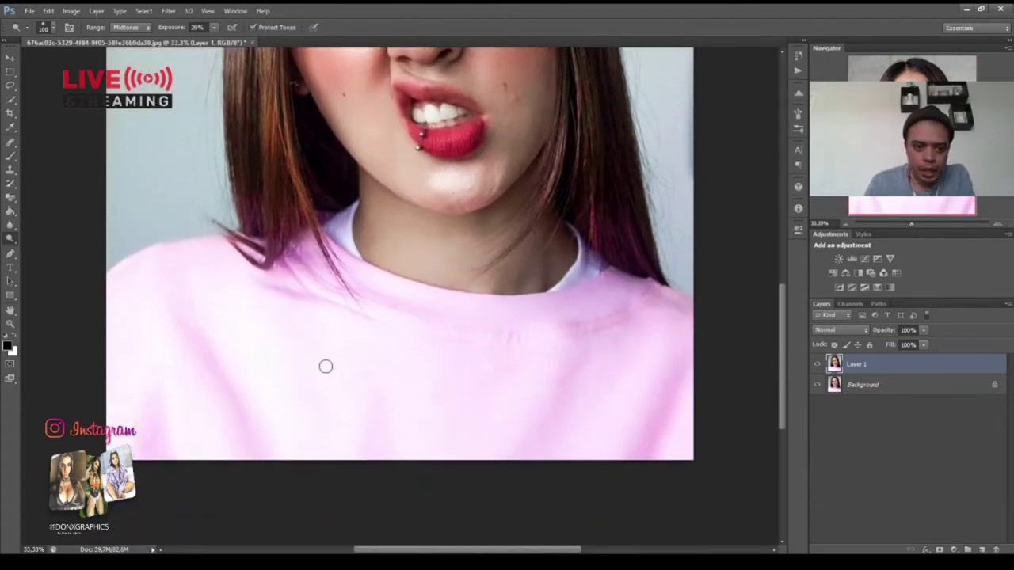
scroll(376, 356, "up", 8)
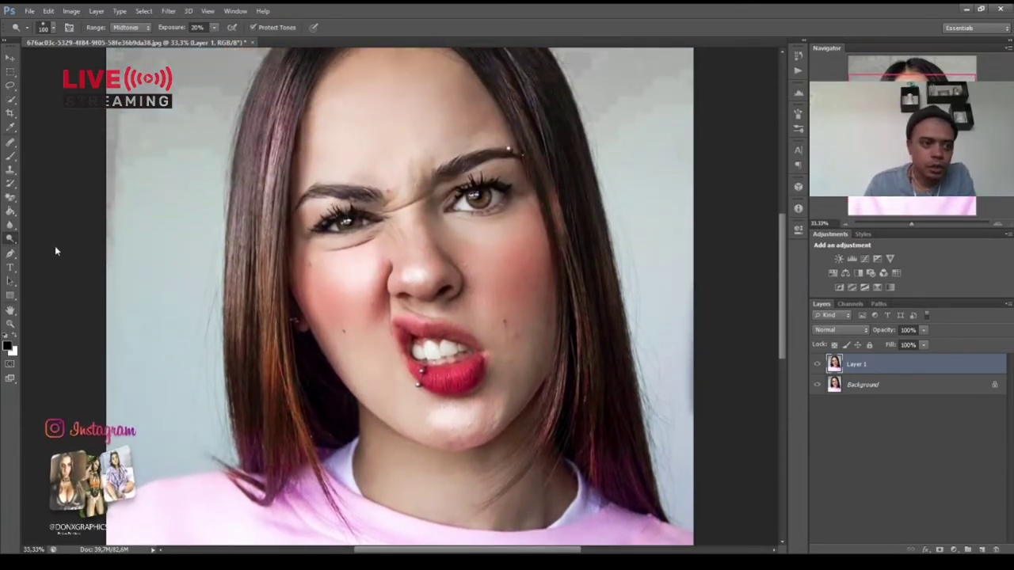
key("shift+o")
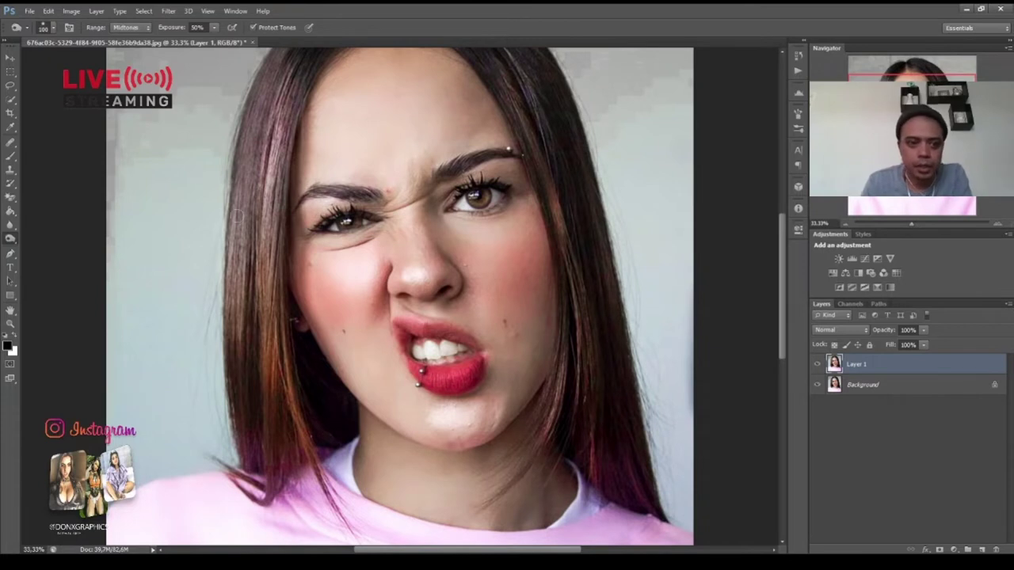
Burn the left hair strand and lower the Burn exposure to 20%
scroll(243, 168, "up", 2)
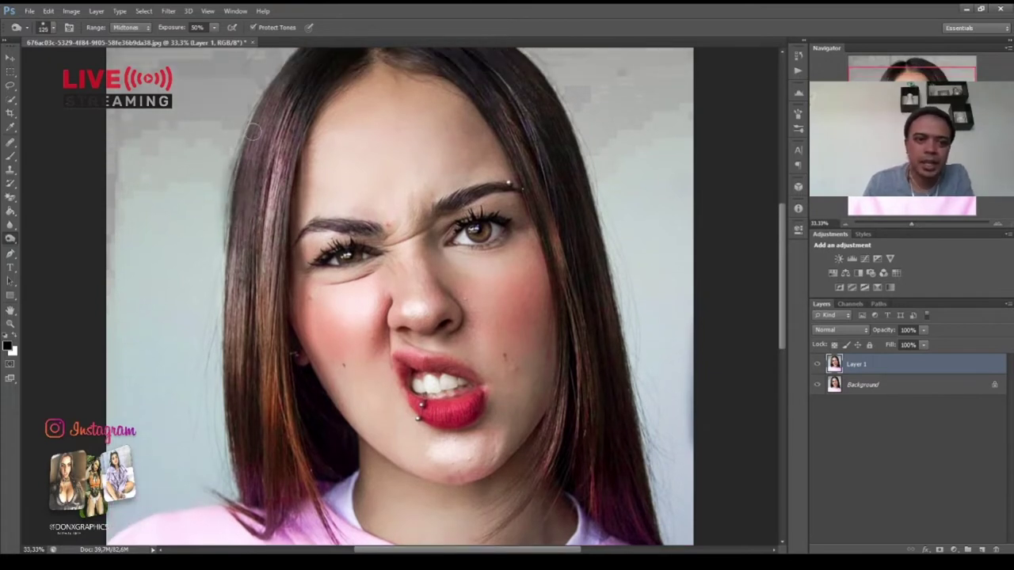
mouse_move(270, 112)
left_mouse_down()
mouse_move(243, 201)
mouse_move(246, 285)
left_mouse_up()
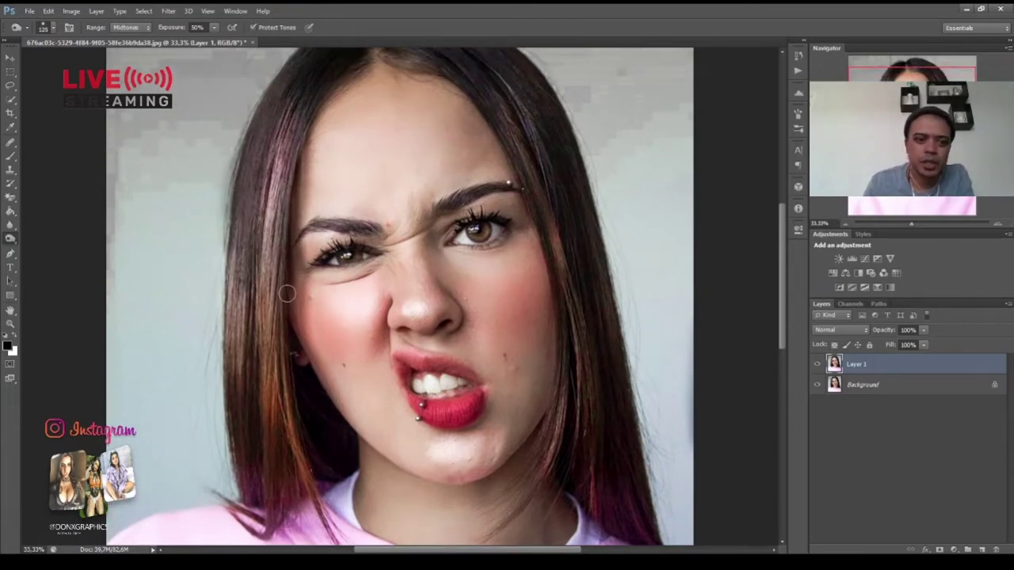
scroll(285, 295, "up", 1)
scroll(284, 296, "up", 1)
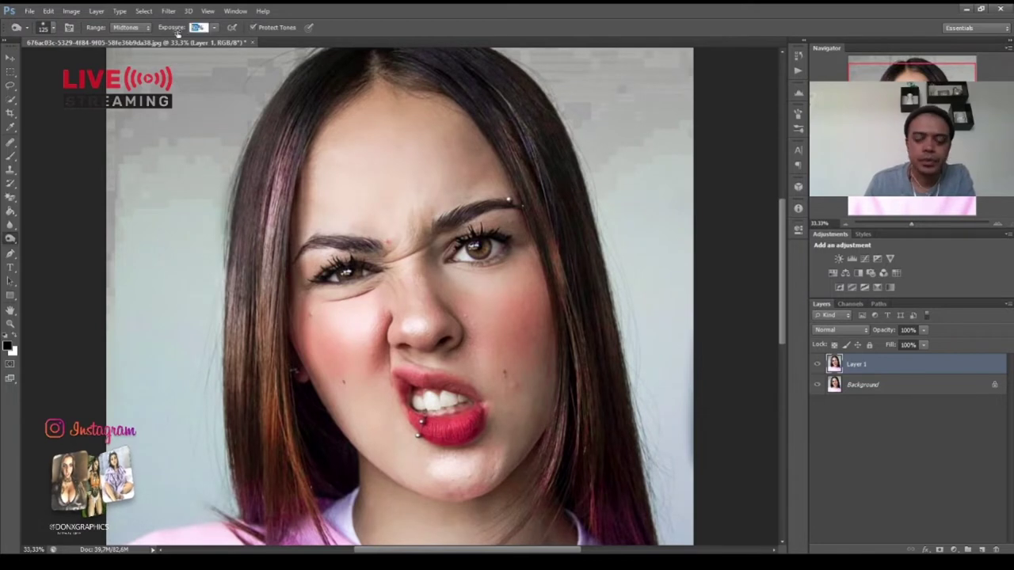
left_click_drag(214, 26, 202, 48)
Darken the left hair edge with further 20% burn strokes, then zoom out
scroll(228, 149, "up", 2)
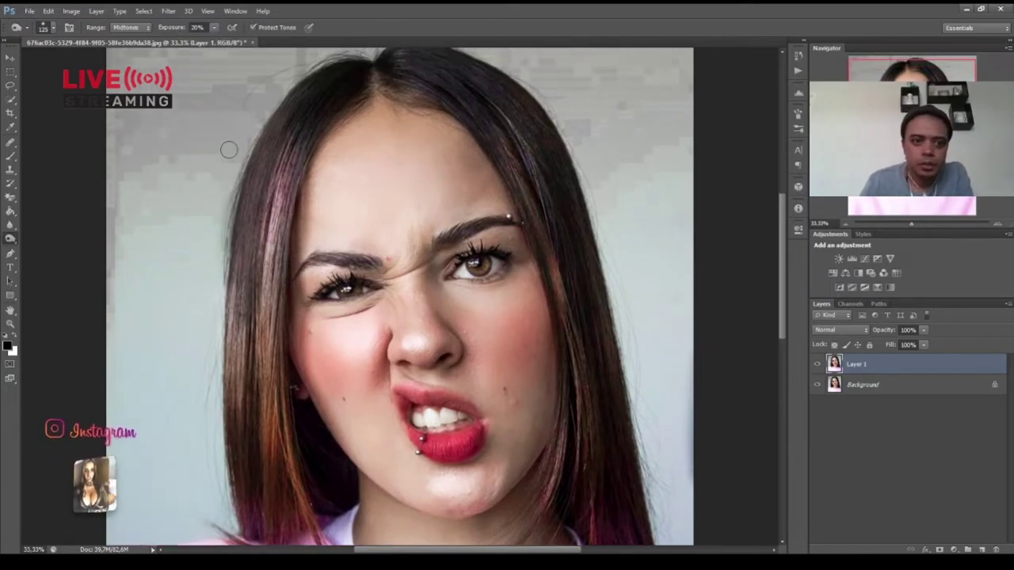
left_click_drag(266, 190, 239, 316)
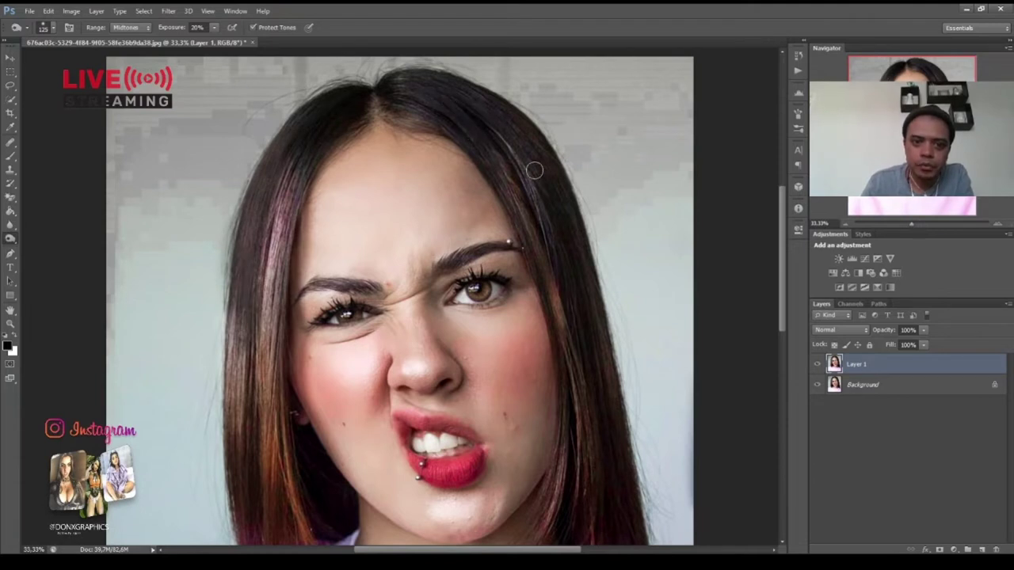
scroll(574, 247, "down", 3)
scroll(570, 243, "down", 3)
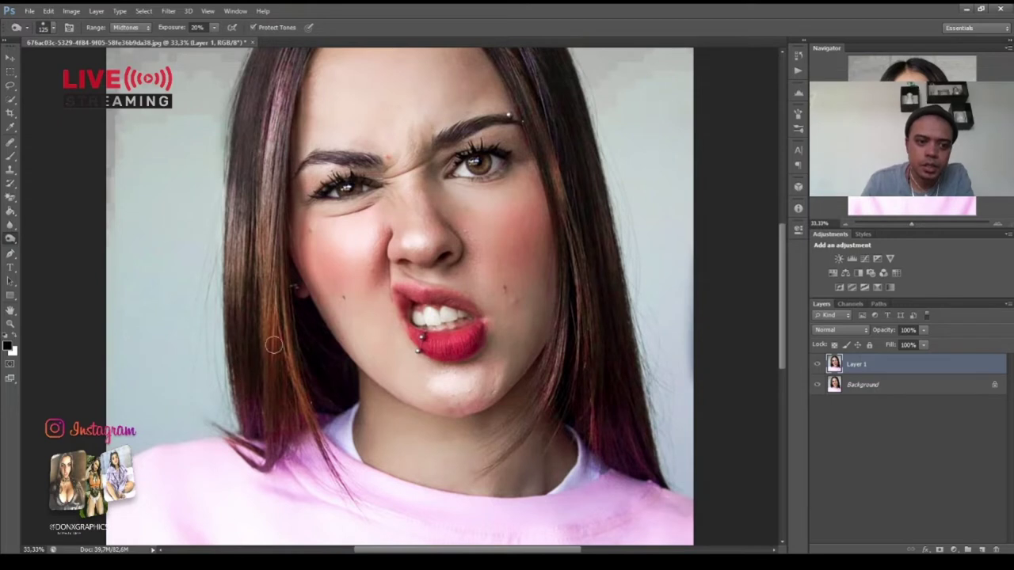
left_click_drag(264, 271, 274, 176)
scroll(276, 190, "down", 2)
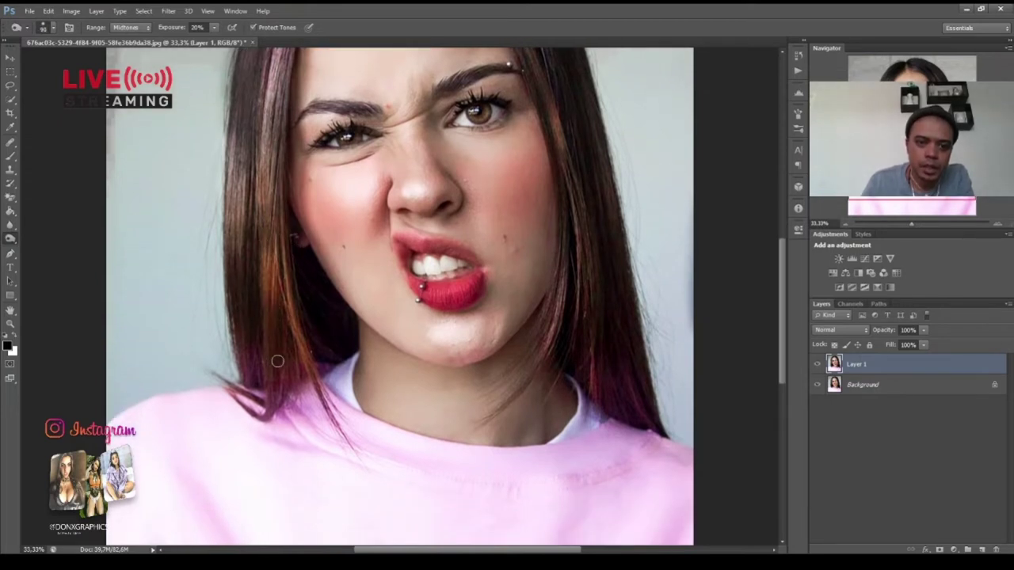
scroll(611, 294, "up", 1)
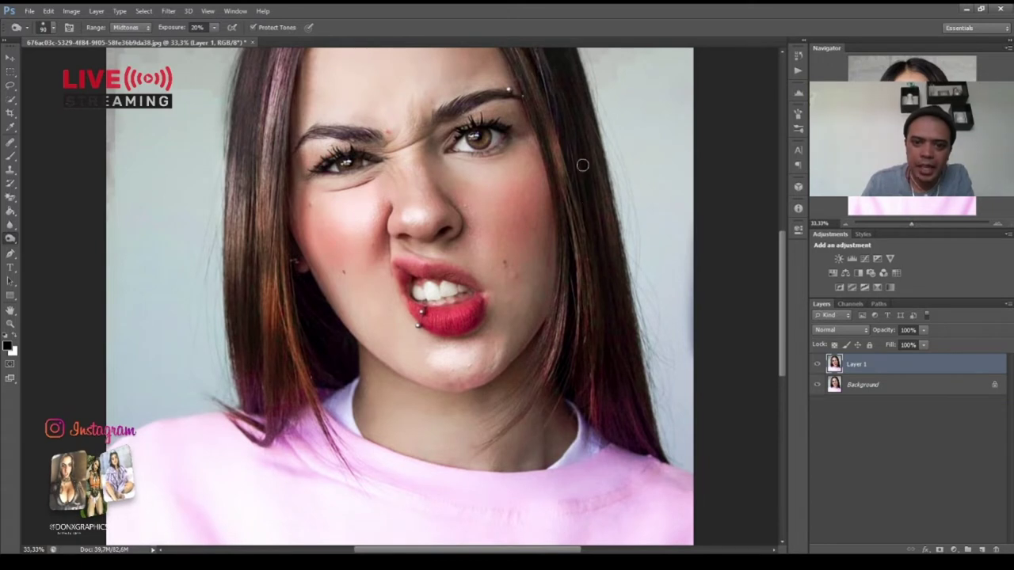
scroll(620, 355, "up", 3)
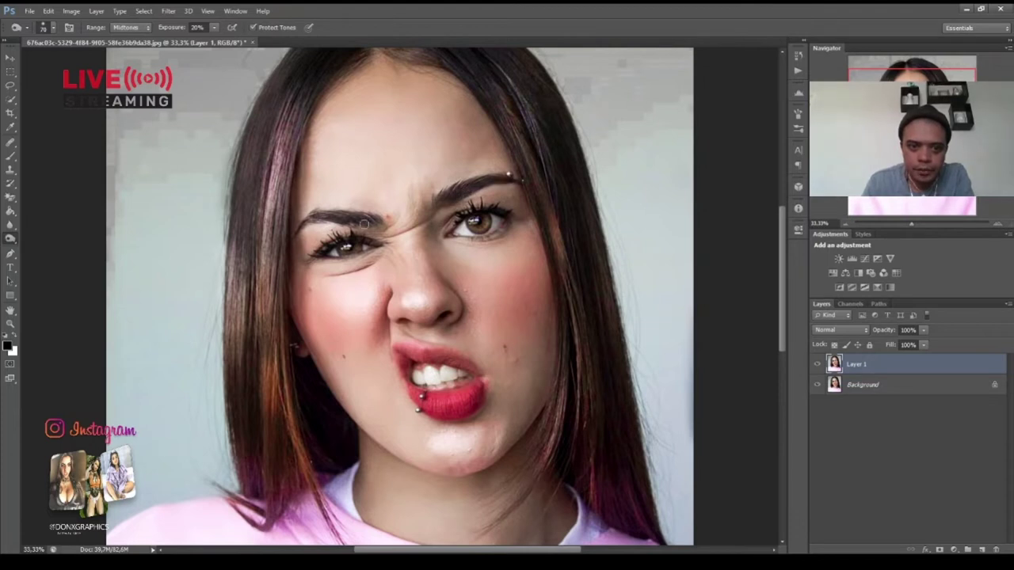
key("ctrl+minus")
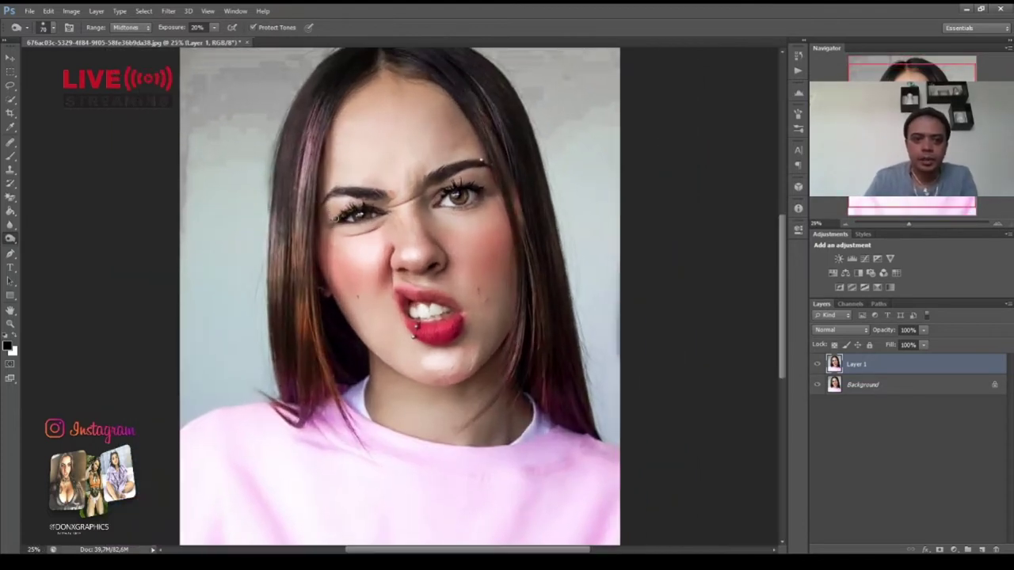
Toggle Layer 1's visibility to compare the dodge and burn retouch
left_click(818, 364)
left_click(817, 363)
left_click(818, 364)
left_click(818, 363)
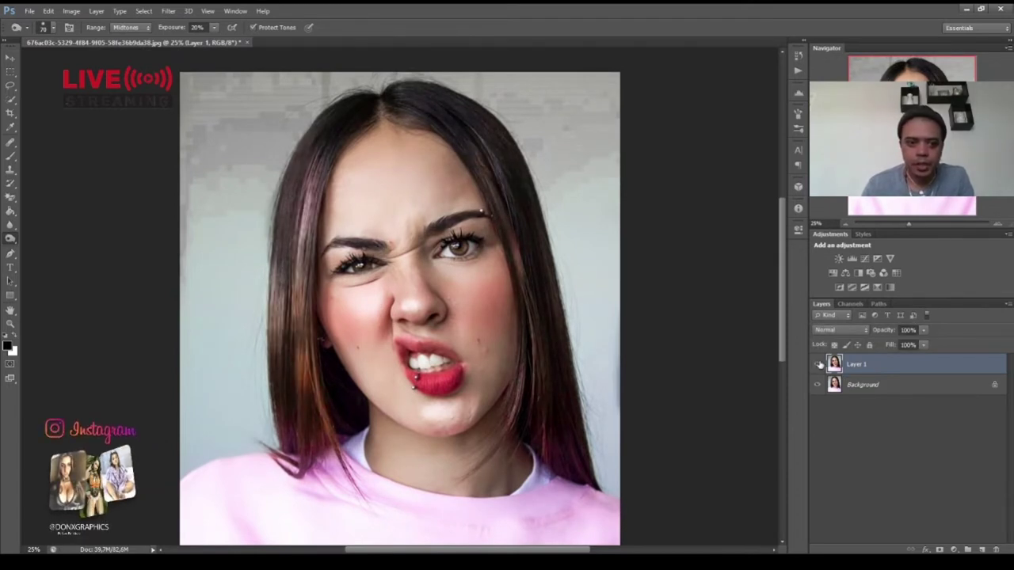
left_click(818, 363)
left_click(819, 363)
left_click(818, 363)
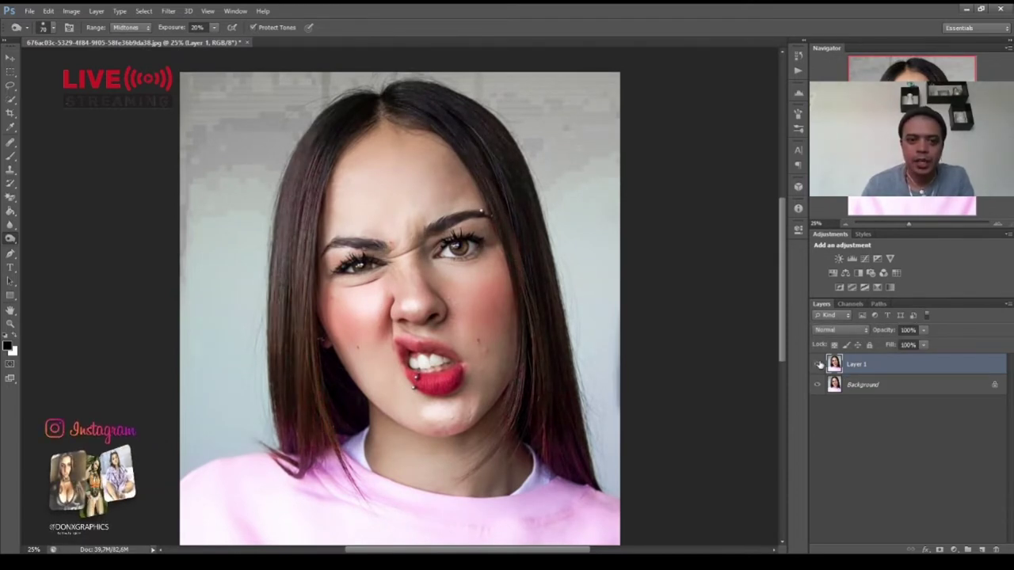
left_click(818, 363)
Add a Gradient Map adjustment layer and set its blend mode to Luminosity
key("v")
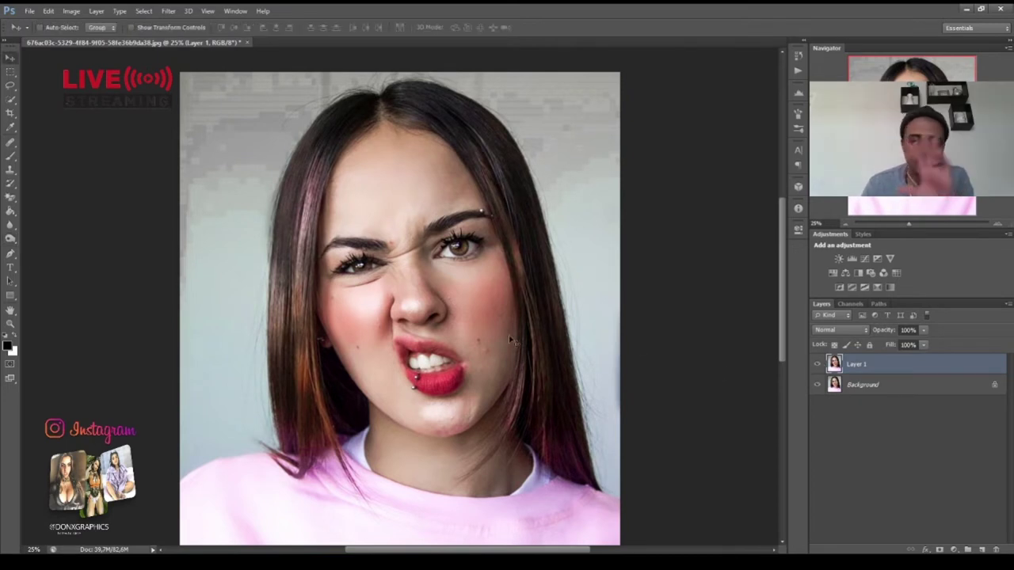
left_click(954, 549)
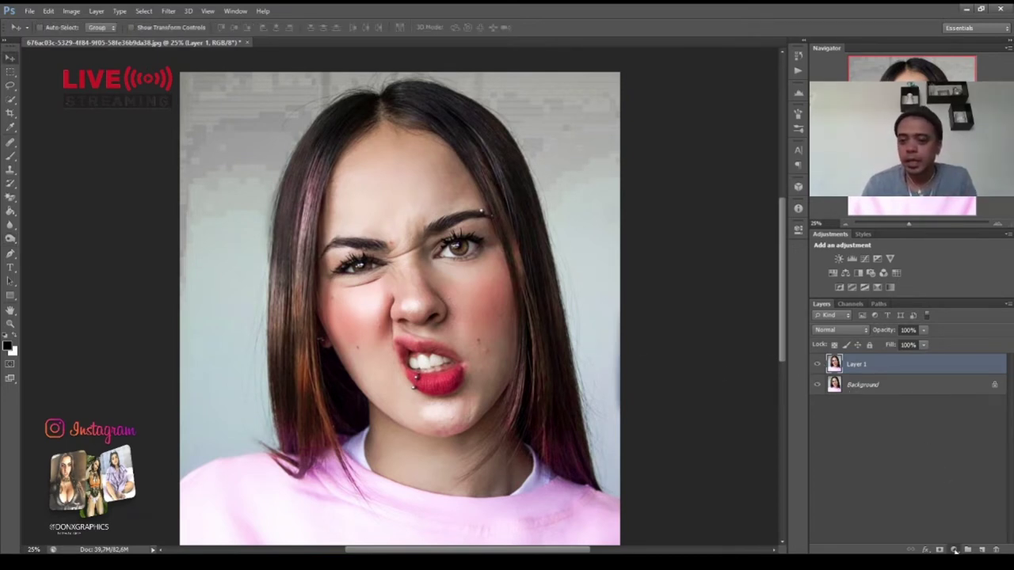
left_click(935, 529)
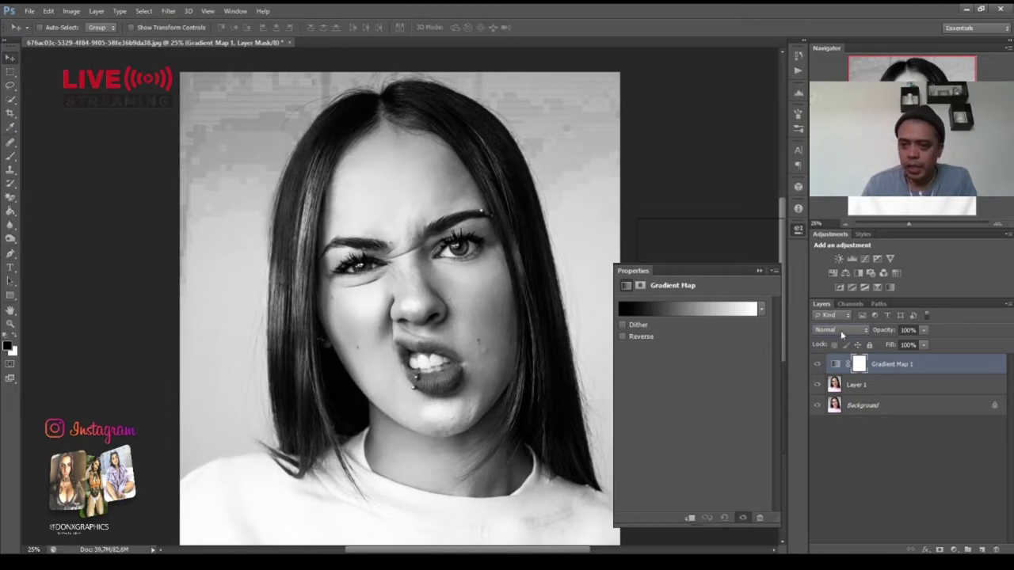
key("shift+alt+y")
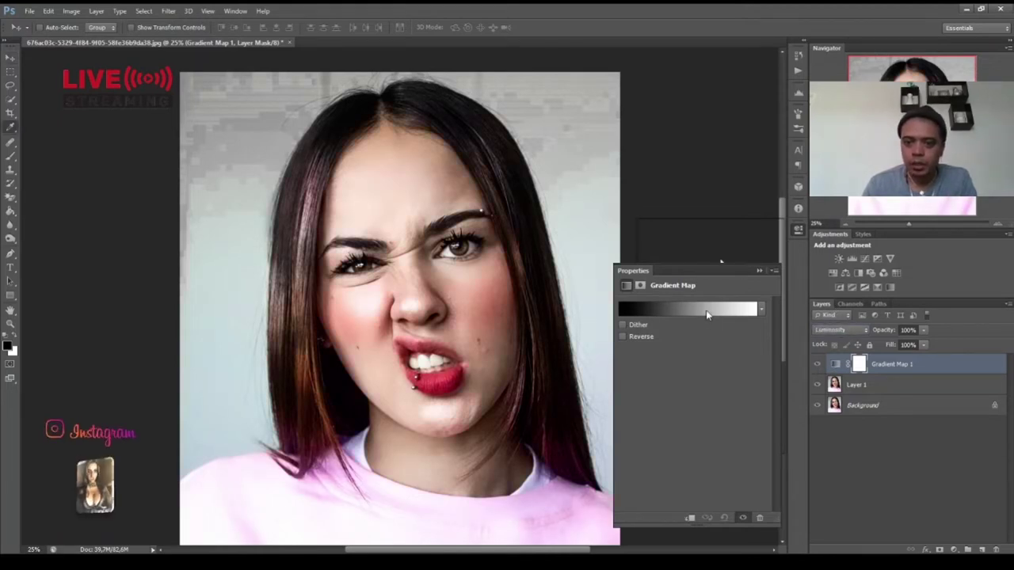
key("i")
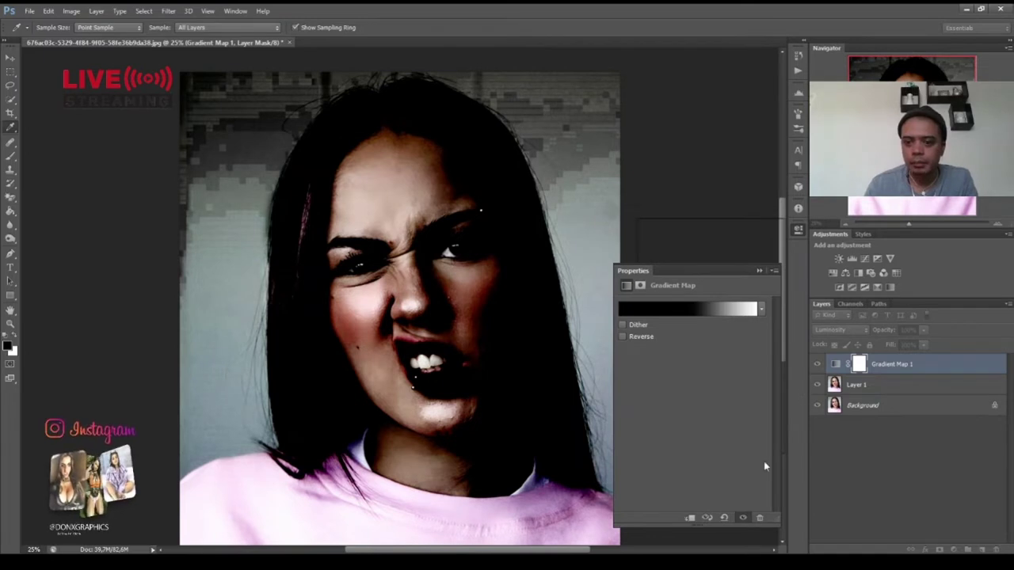
key("ctrl+z")
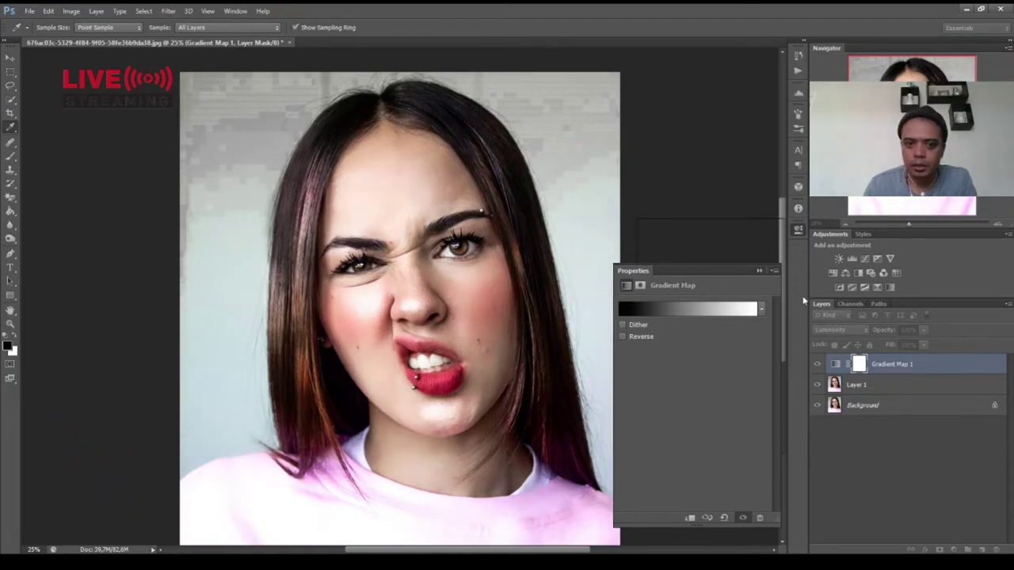
Compare the Gradient Map on and off, close its properties, and select Layer 1
key("v")
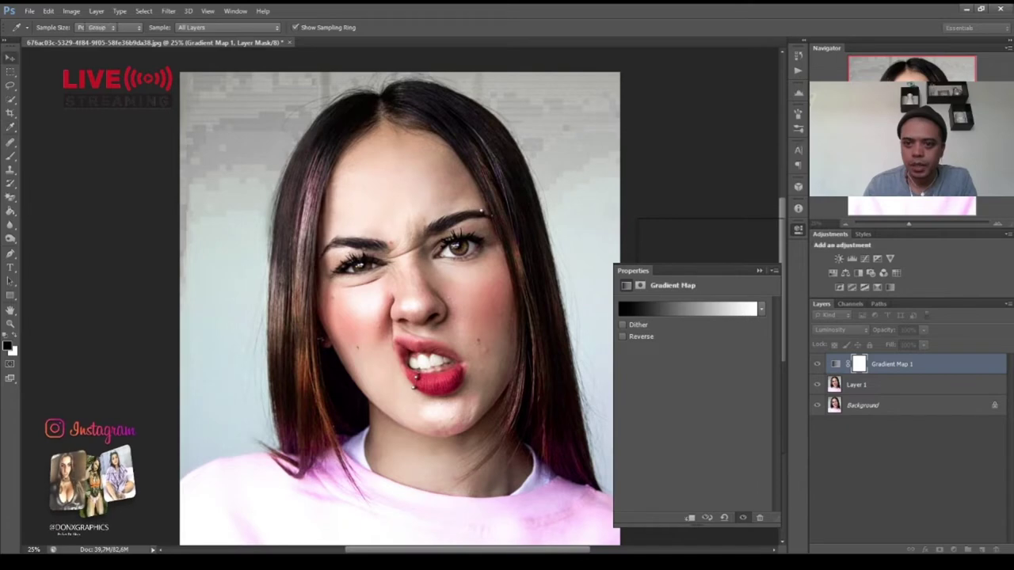
left_click(819, 364)
left_click(819, 364)
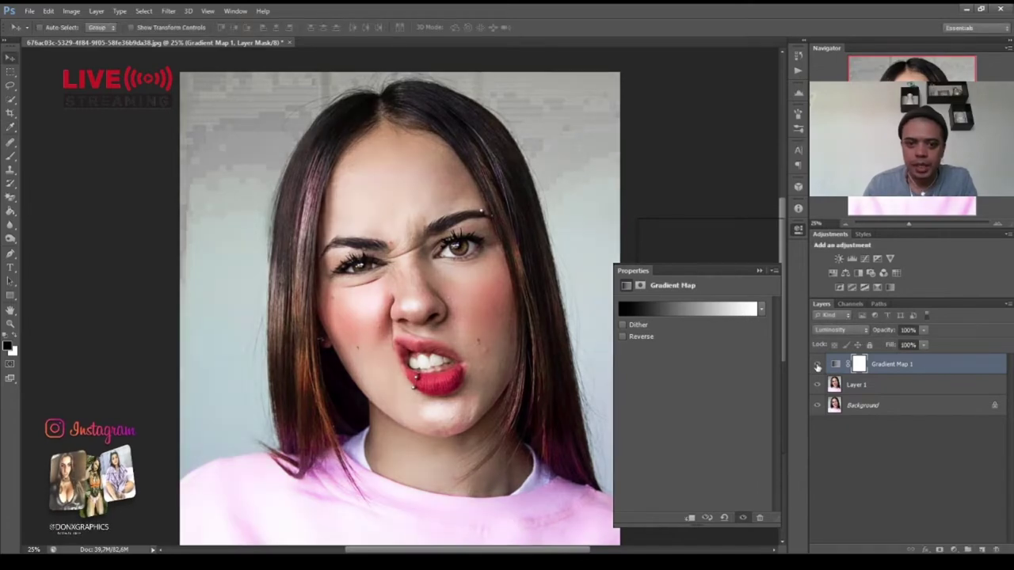
left_click(818, 364)
left_click(817, 365)
left_click(817, 365)
left_click(817, 365)
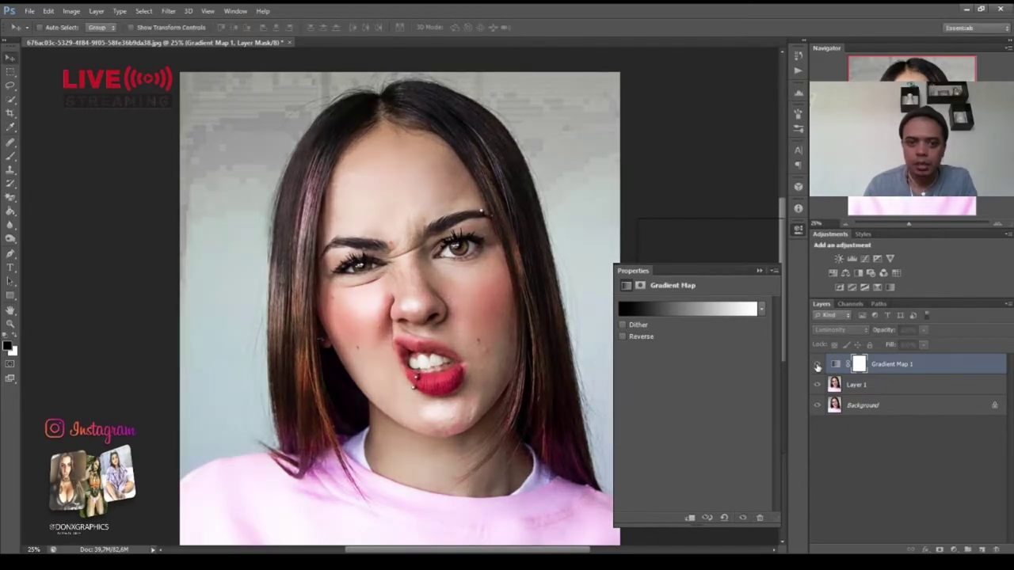
left_click(817, 365)
left_click(798, 227)
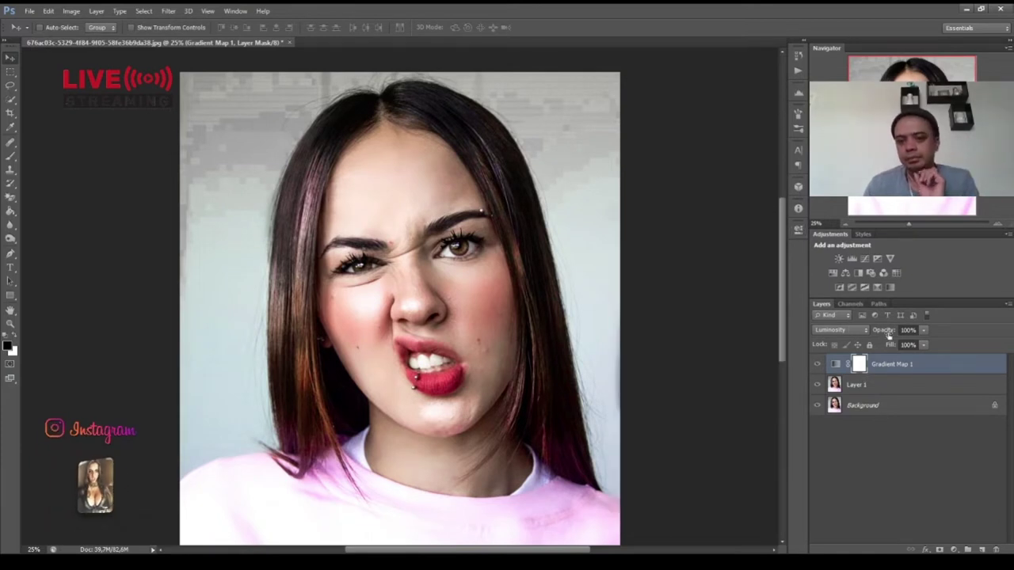
left_click(881, 384)
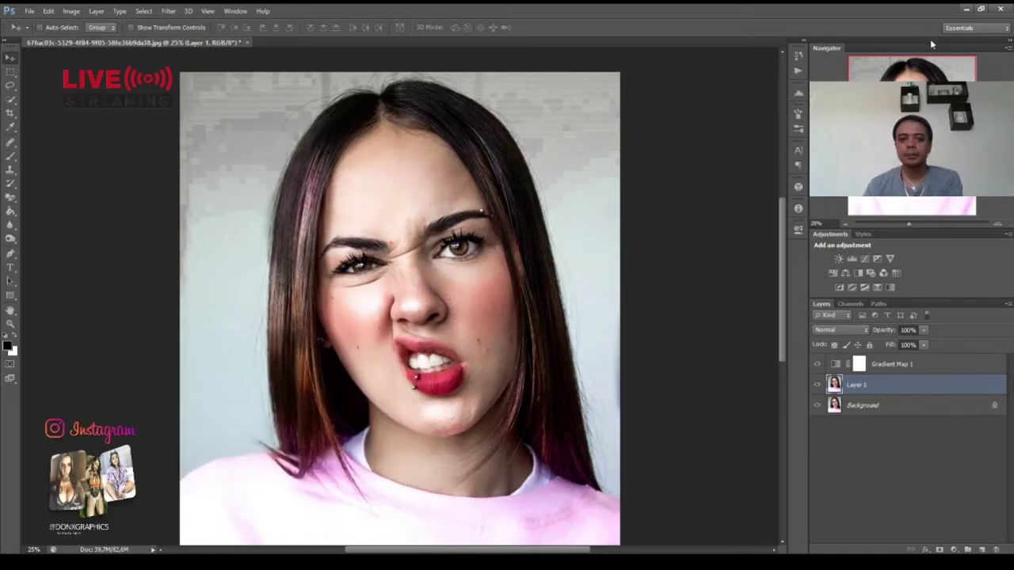
Toggle Layer 1 on and off to compare the hair retouch
left_click(817, 385)
left_click(817, 385)
left_click(818, 385)
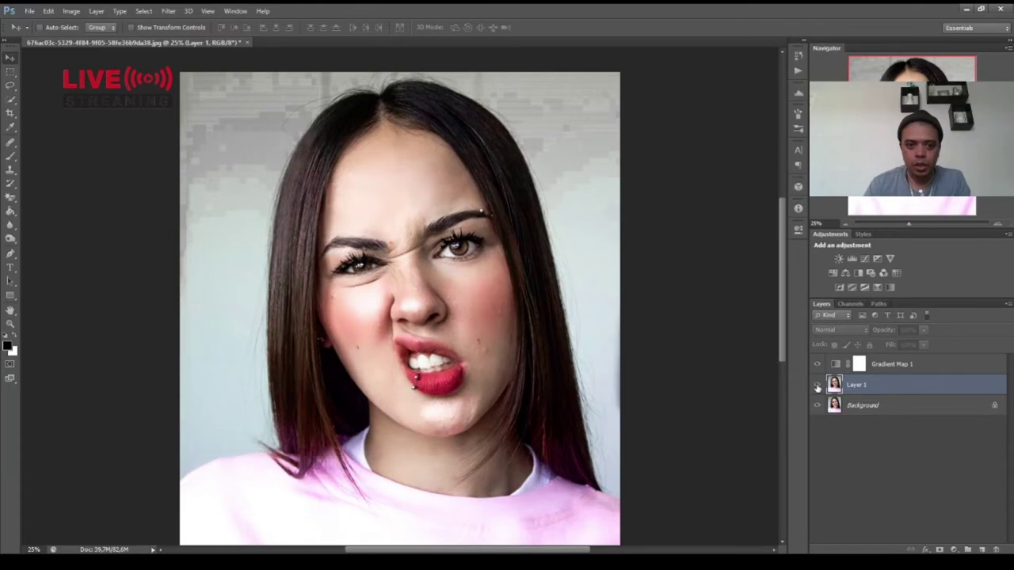
left_click(817, 385)
left_click(817, 385)
left_click(818, 384)
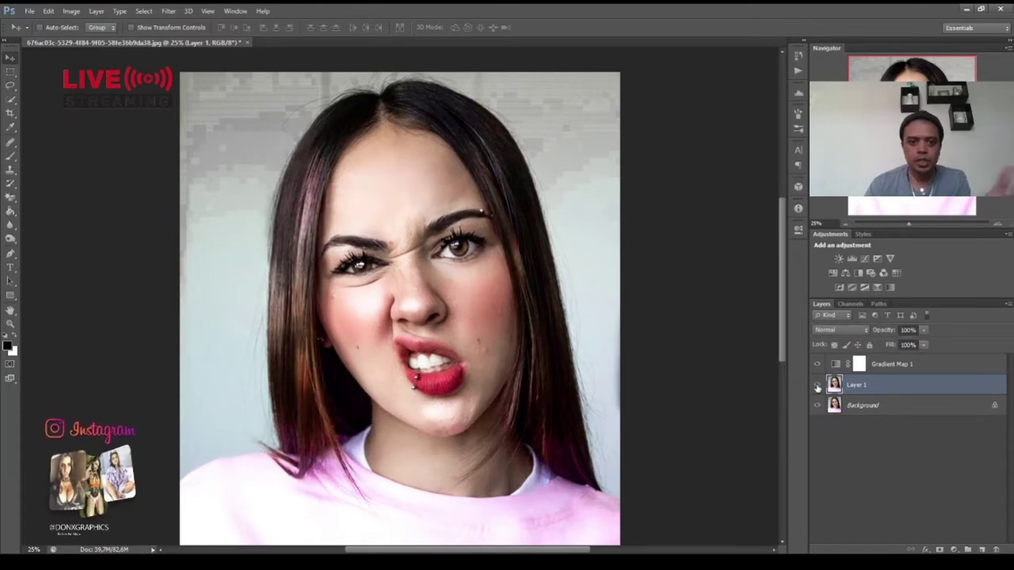
left_click(817, 385)
left_click(817, 384)
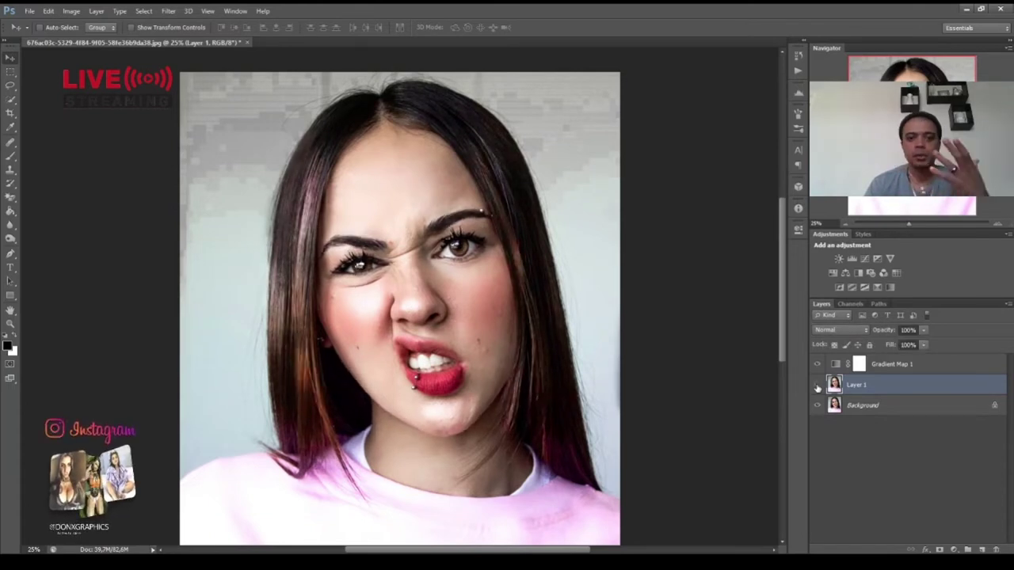
left_click(817, 385)
left_click(817, 385)
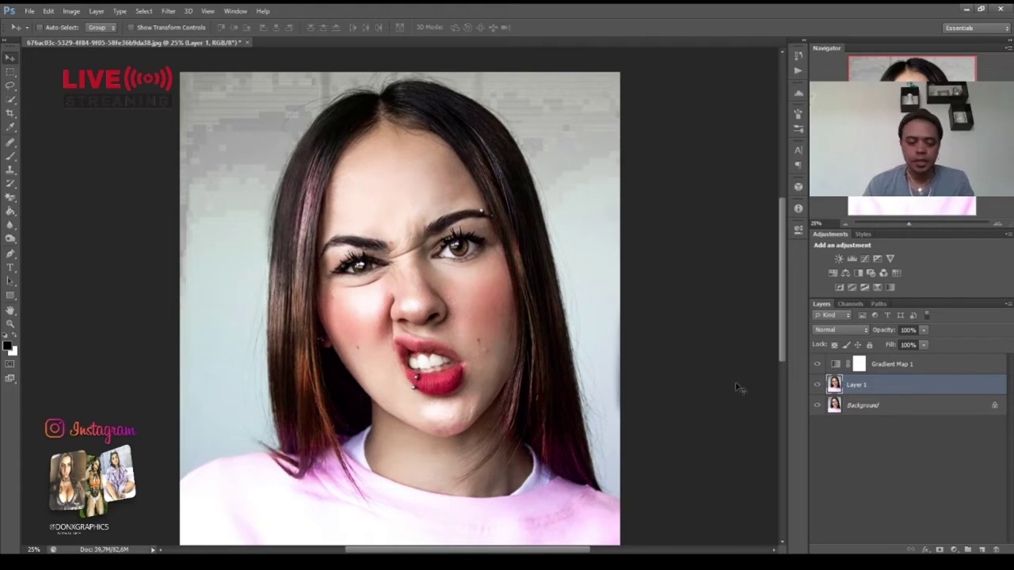
scroll(737, 386, "down", 2)
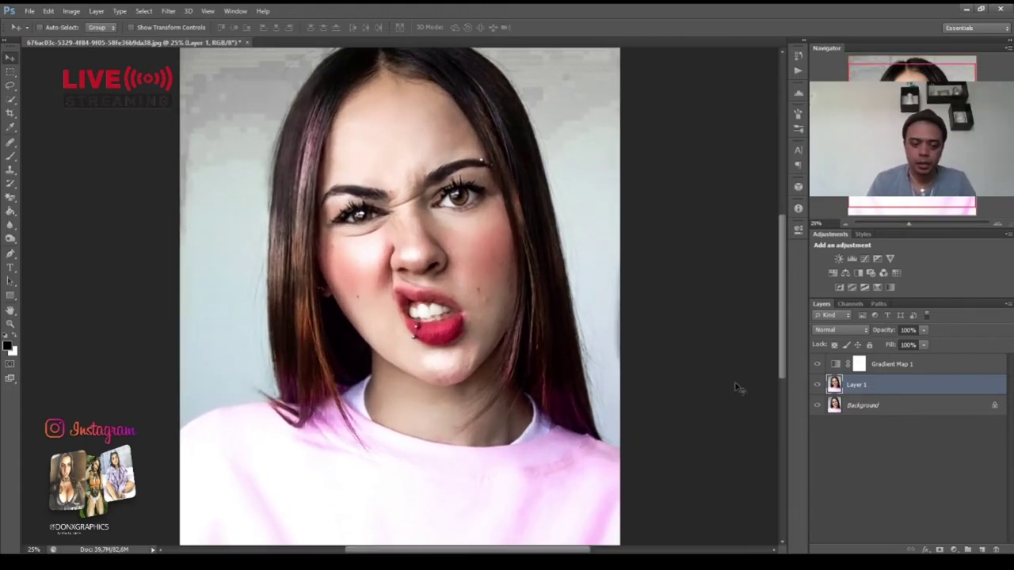
Crop a little off the left edge and bottom-left corner and commit the crop
key("c")
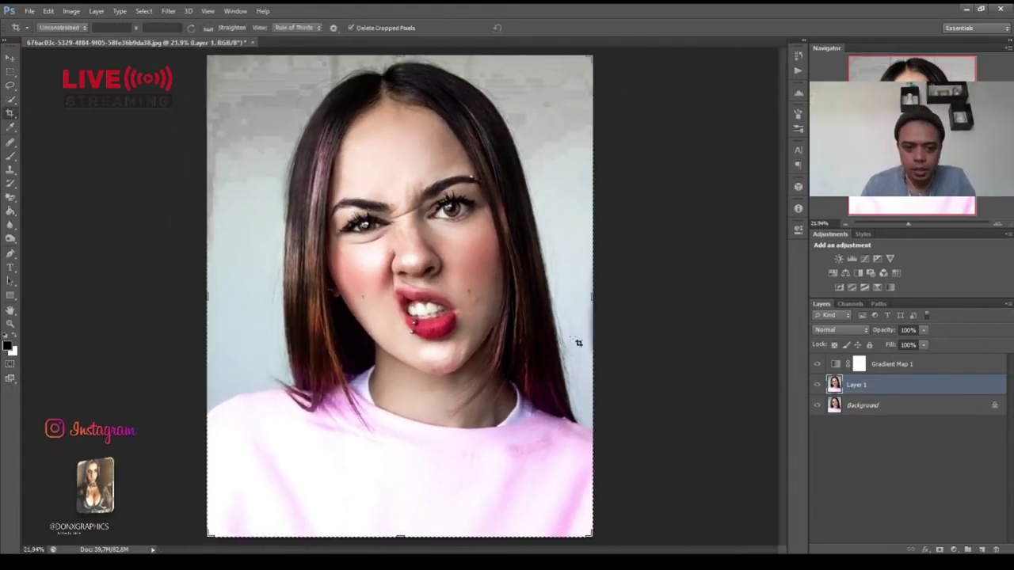
left_click_drag(206, 298, 210, 298)
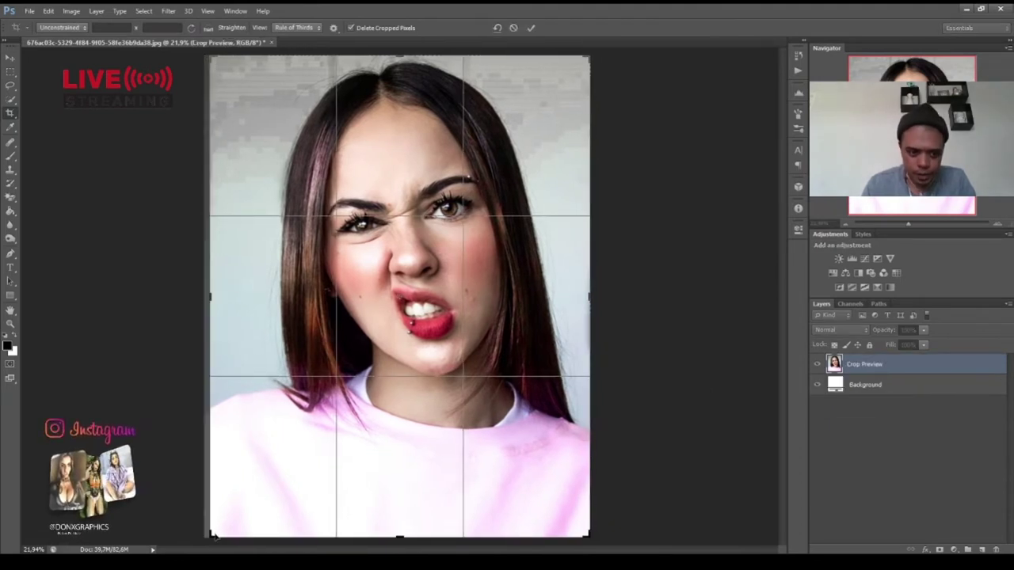
left_click_drag(212, 535, 215, 532)
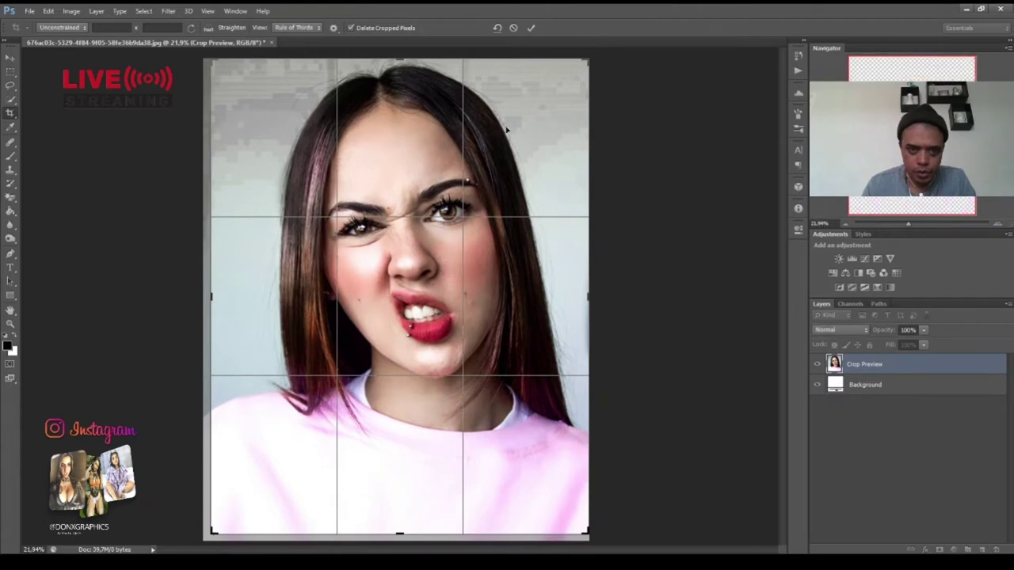
left_click(531, 28)
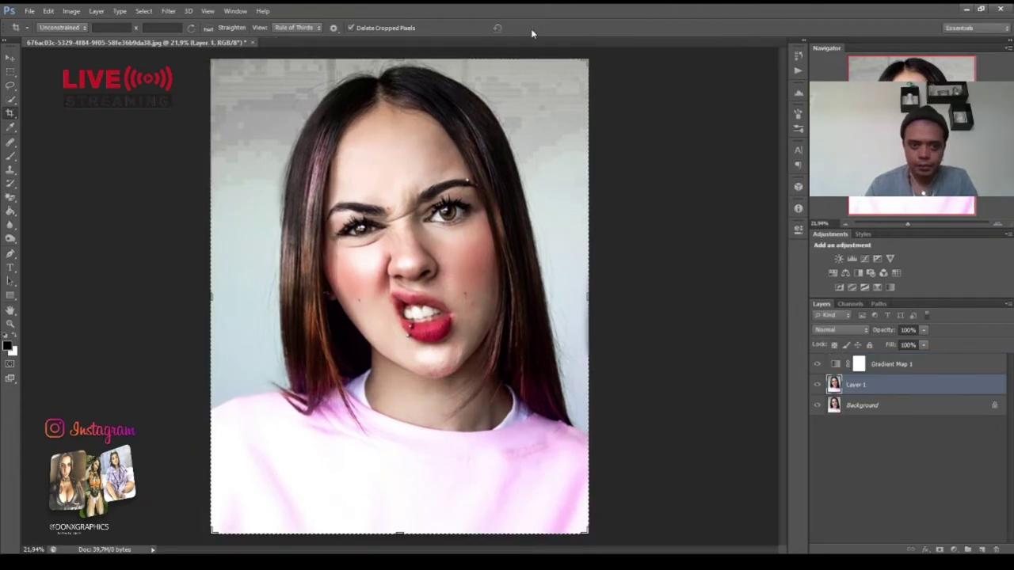
key("v")
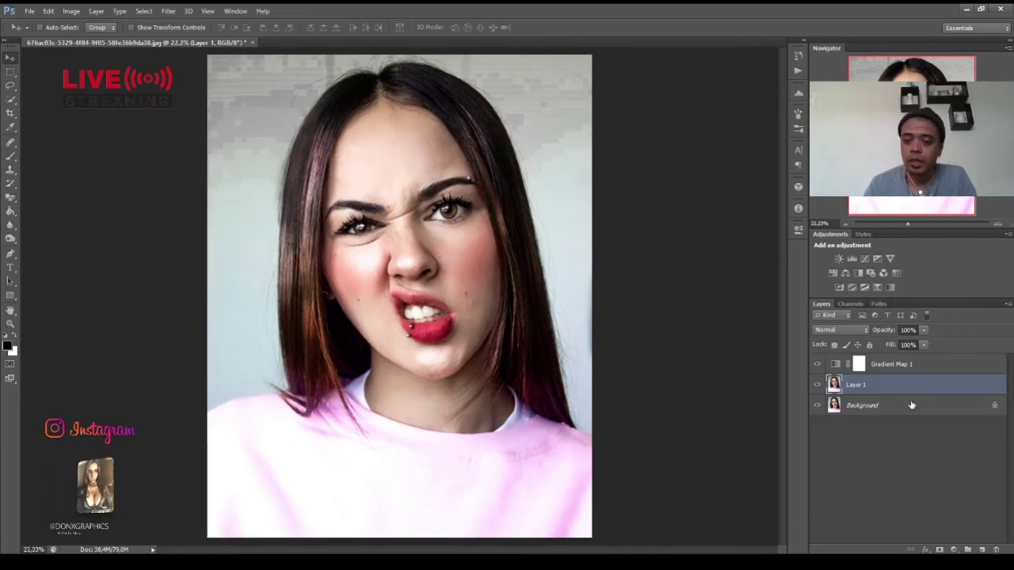
key("ctrl+equal")
Spot-heal the cheek mole, chin blemish and red spot beside the inner eyebrow
key("ctrl+0")
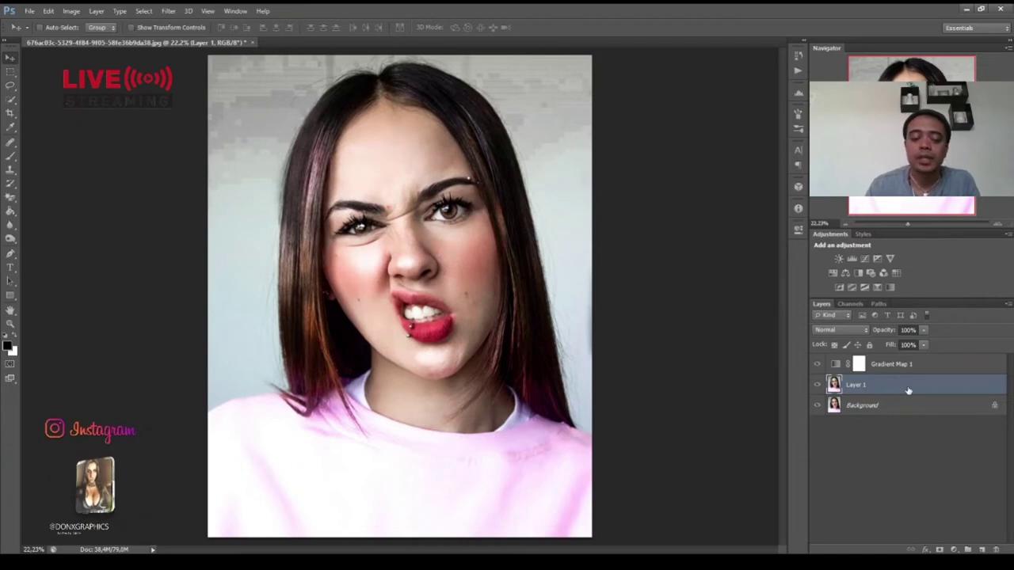
scroll(388, 340, "up", 3)
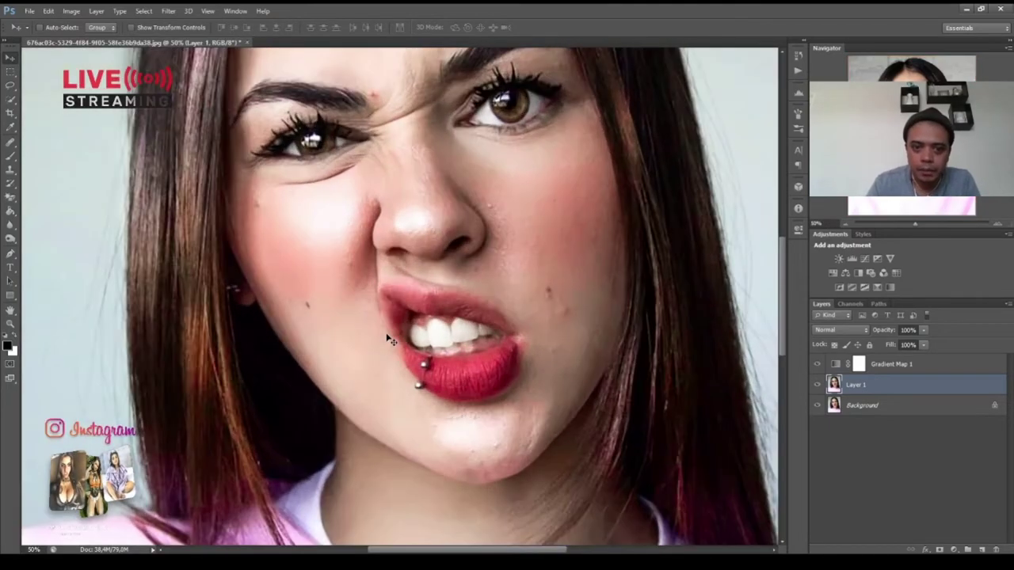
left_click(11, 143)
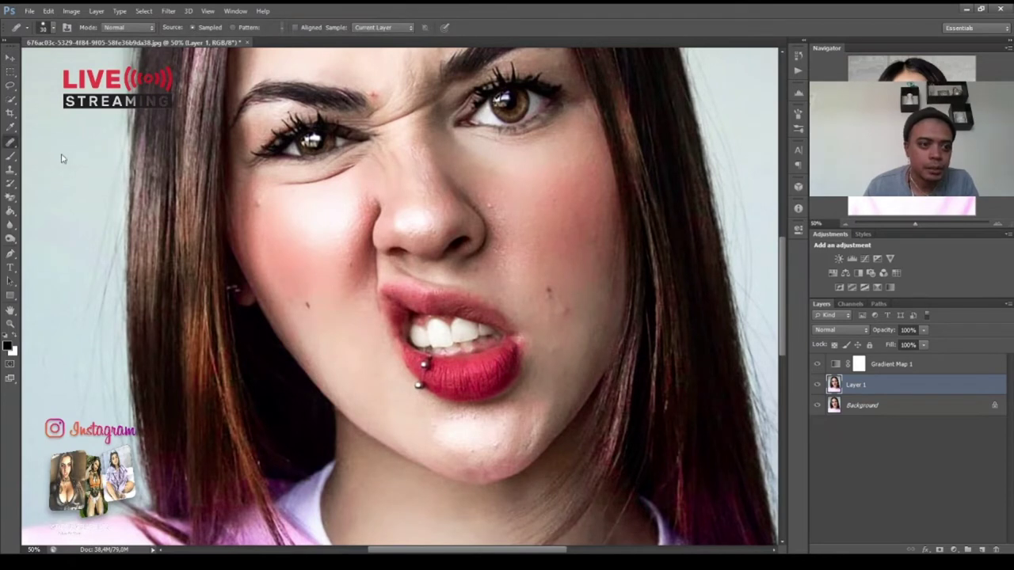
key("shift+j")
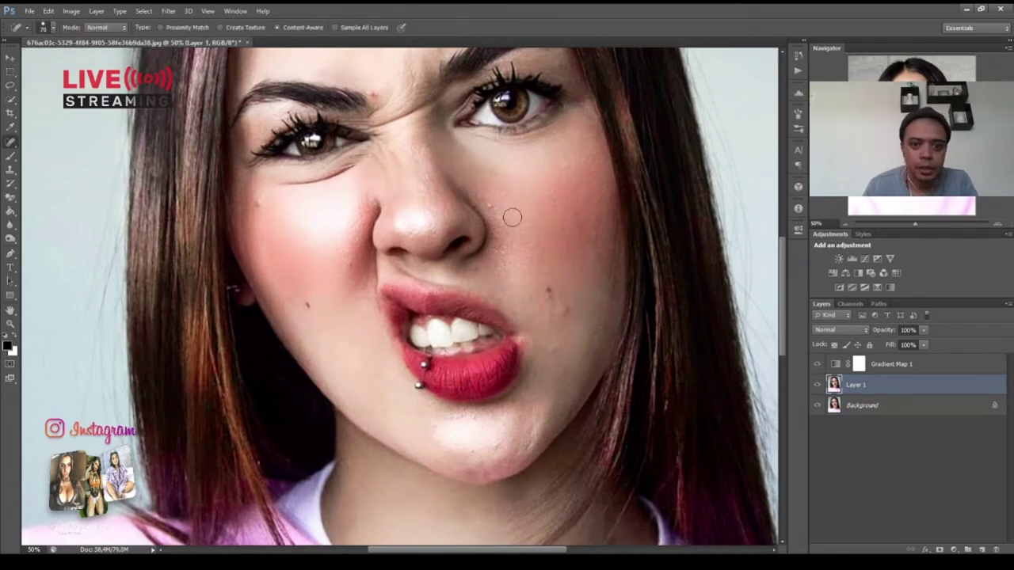
left_click(491, 205)
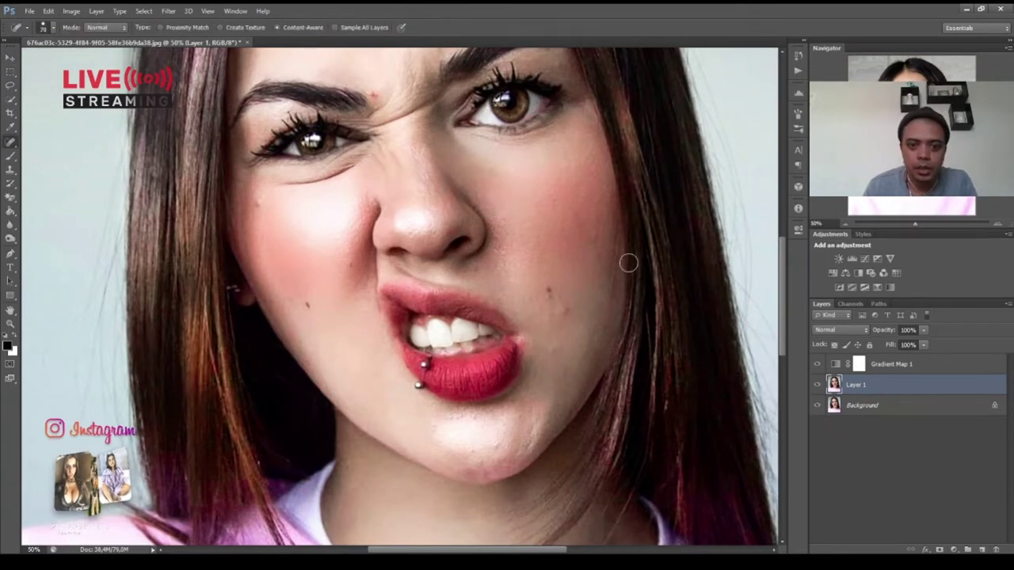
left_click(475, 448)
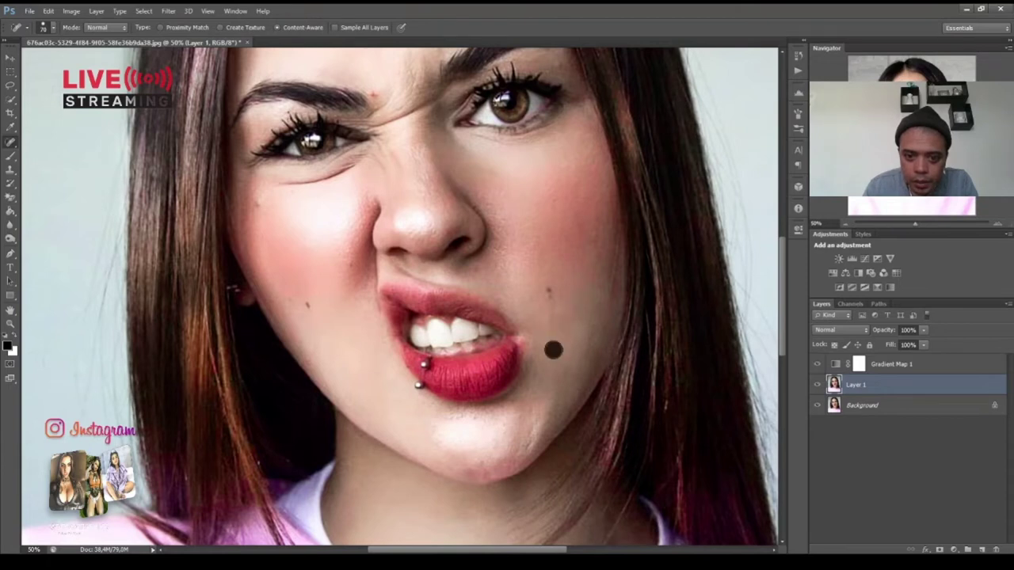
scroll(508, 399, "up", 5)
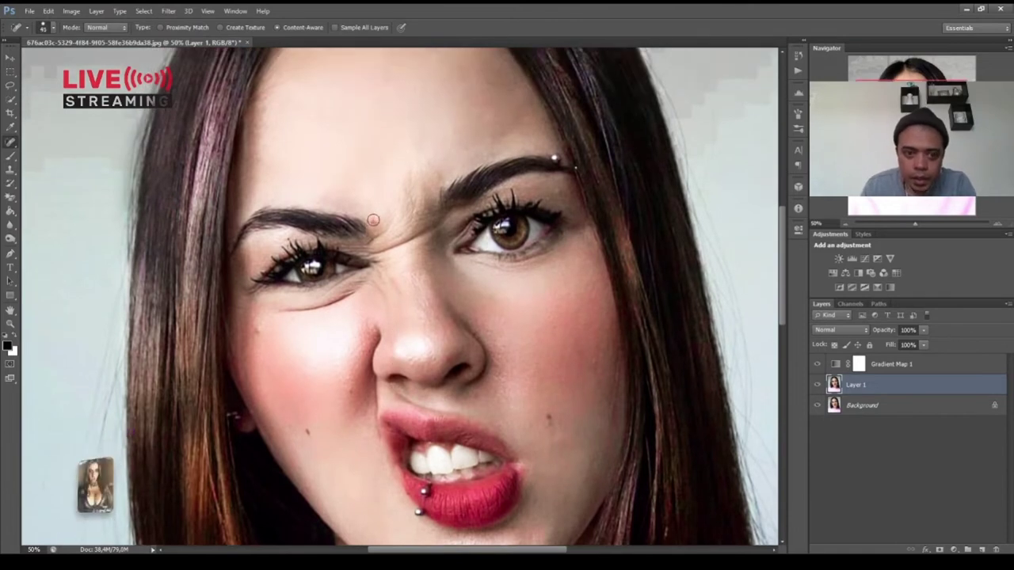
left_click(371, 222)
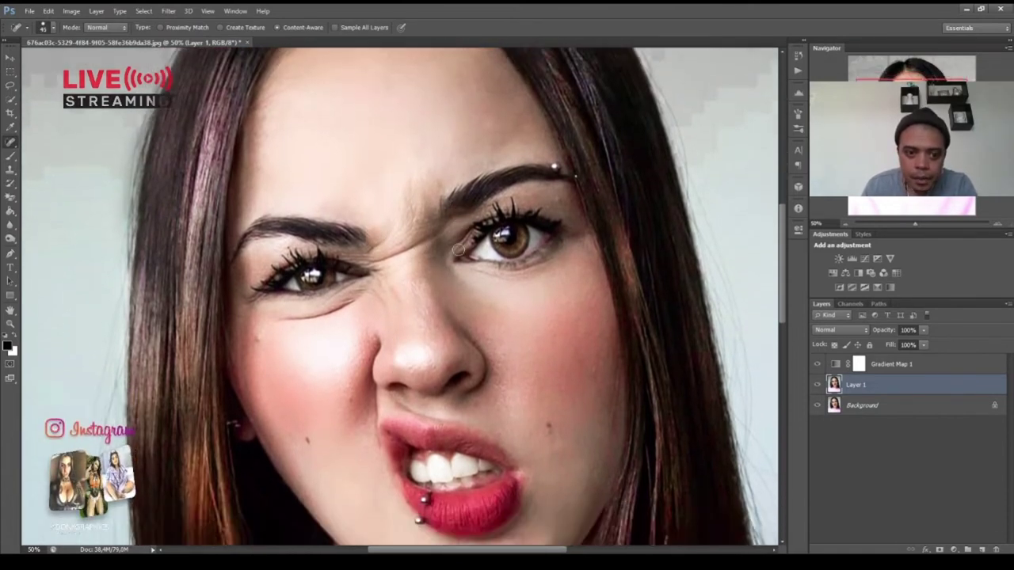
scroll(459, 244, "down", 2)
scroll(370, 371, "down", 4)
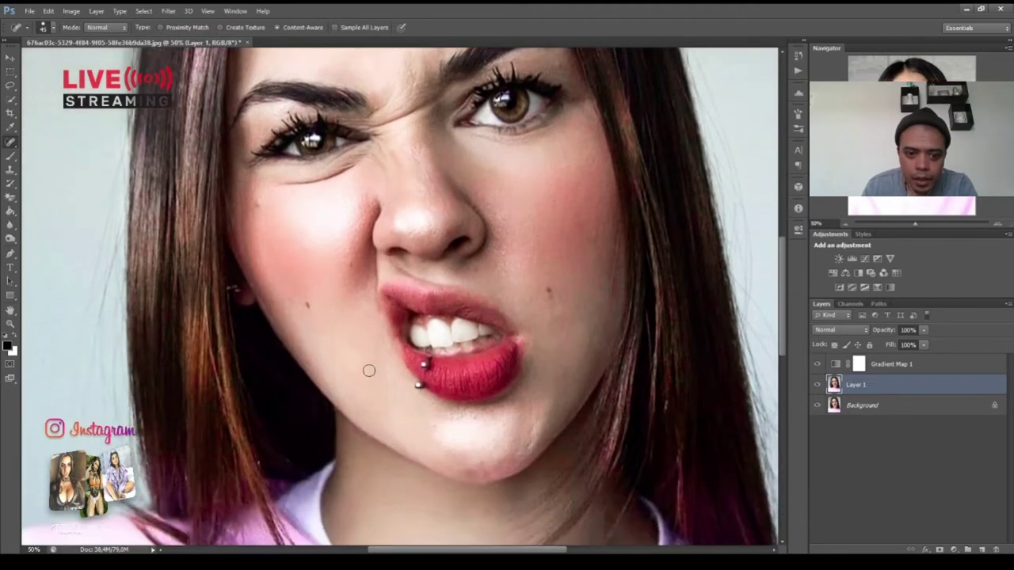
scroll(369, 370, "up", 3)
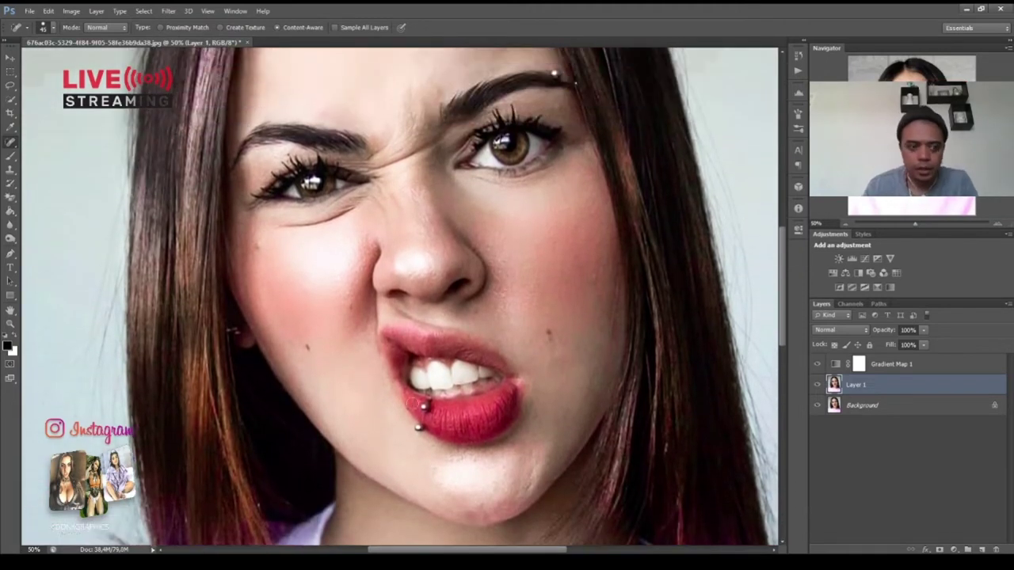
Duplicate Layer 1, invert the copy and set its blend mode to Vivid Light
key("v")
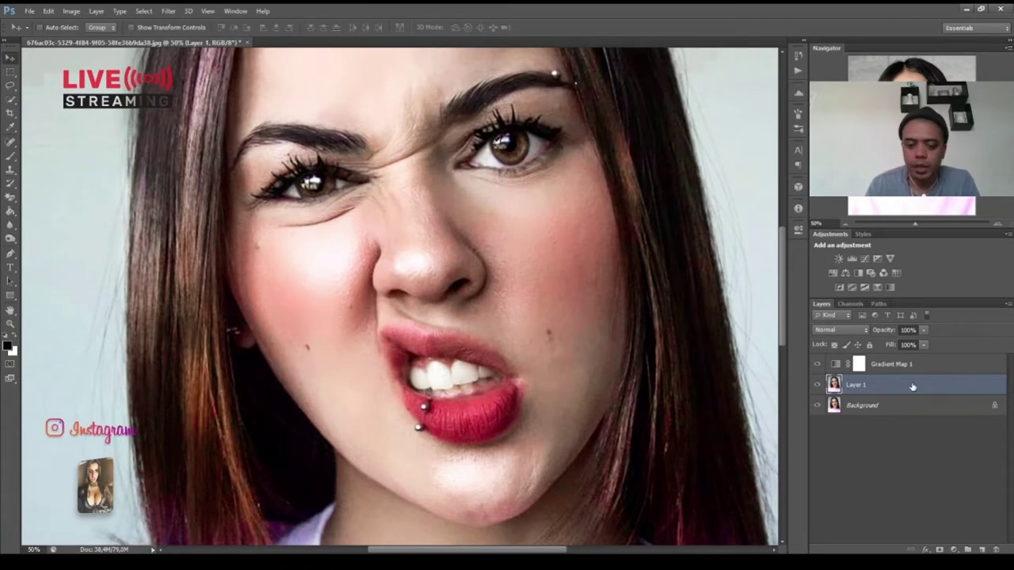
key("ctrl+j")
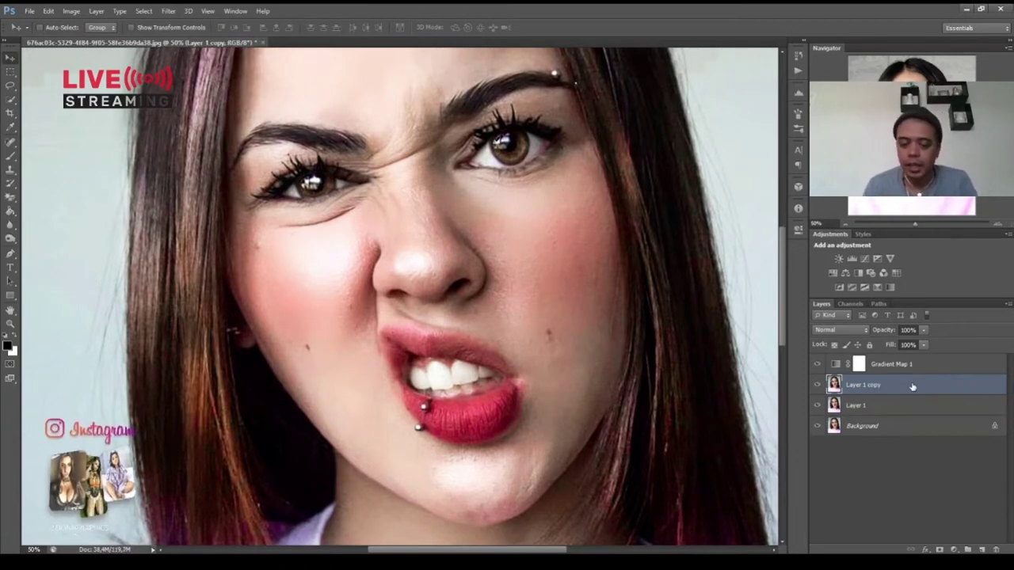
key("ctrl+i")
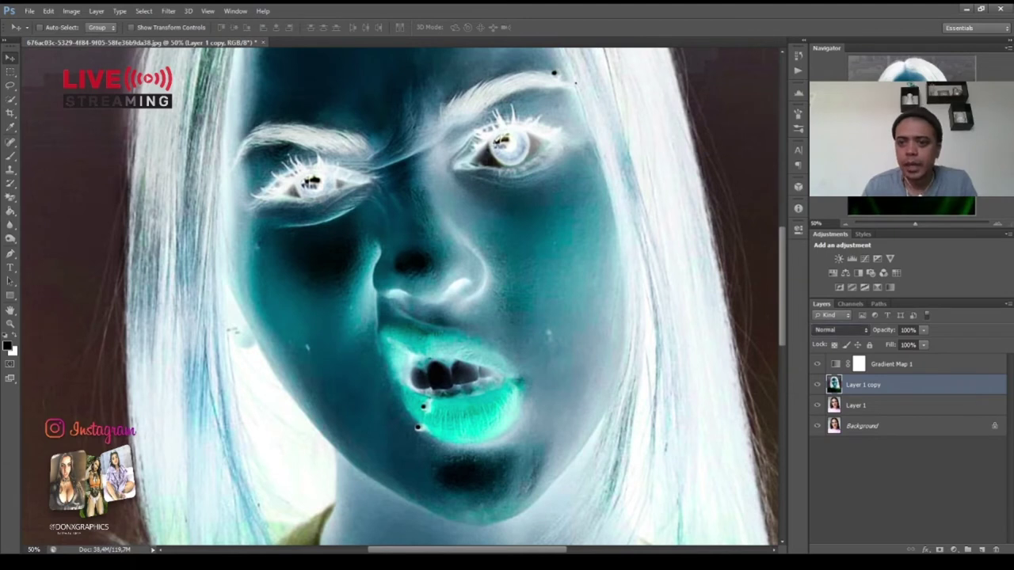
key("shift+alt+v")
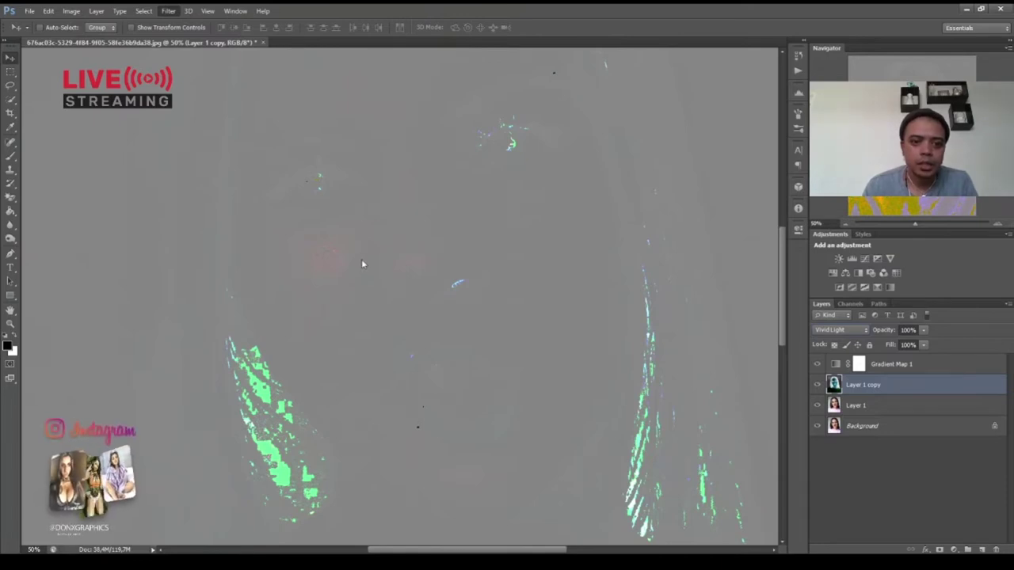
Apply High Pass and Gaussian Blur to the copy, then hide it behind a black mask
key("ctrl+alt+f")
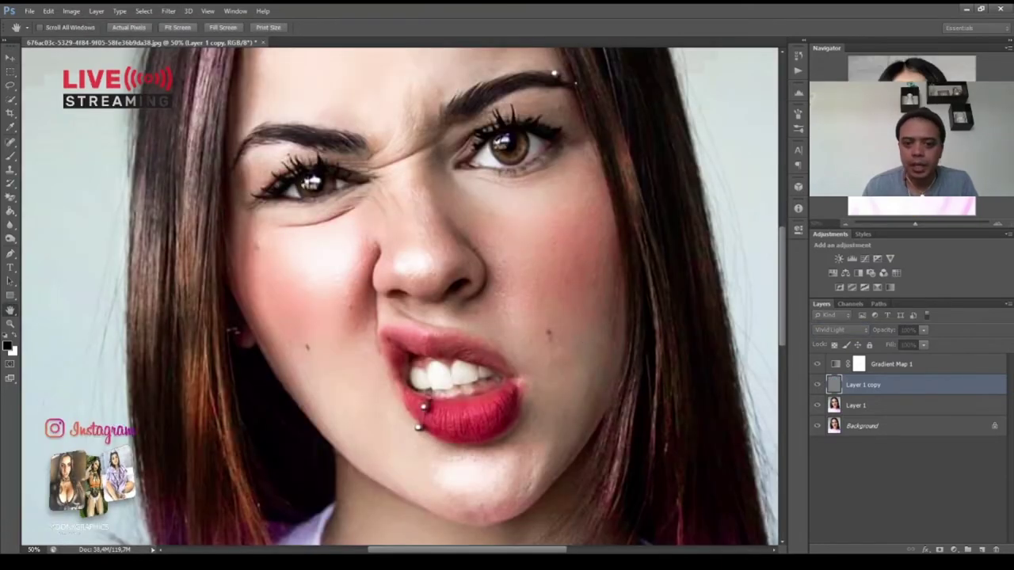
key("Return")
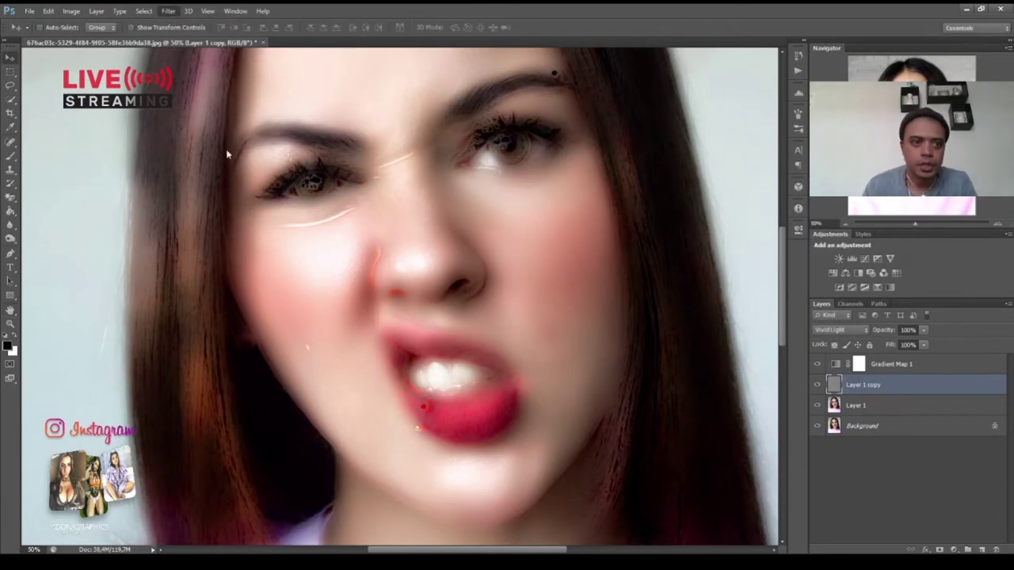
key("ctrl+alt+f")
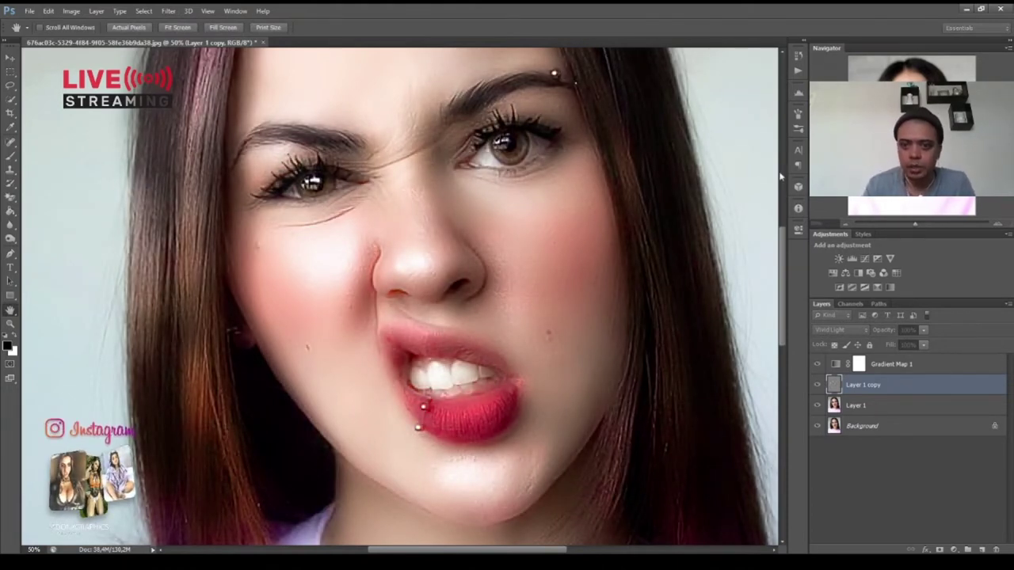
key("v")
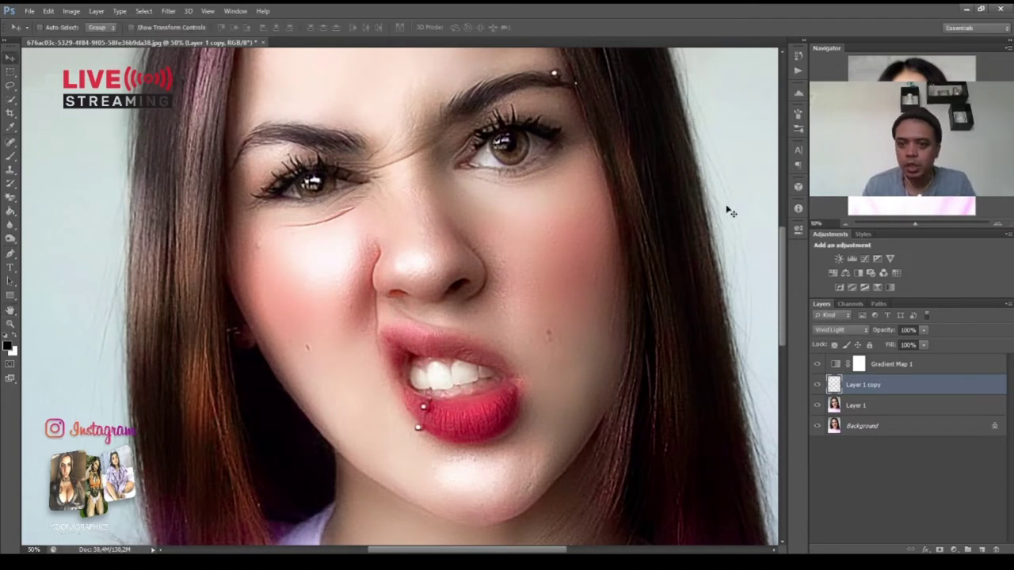
left_click(940, 549, "alt")
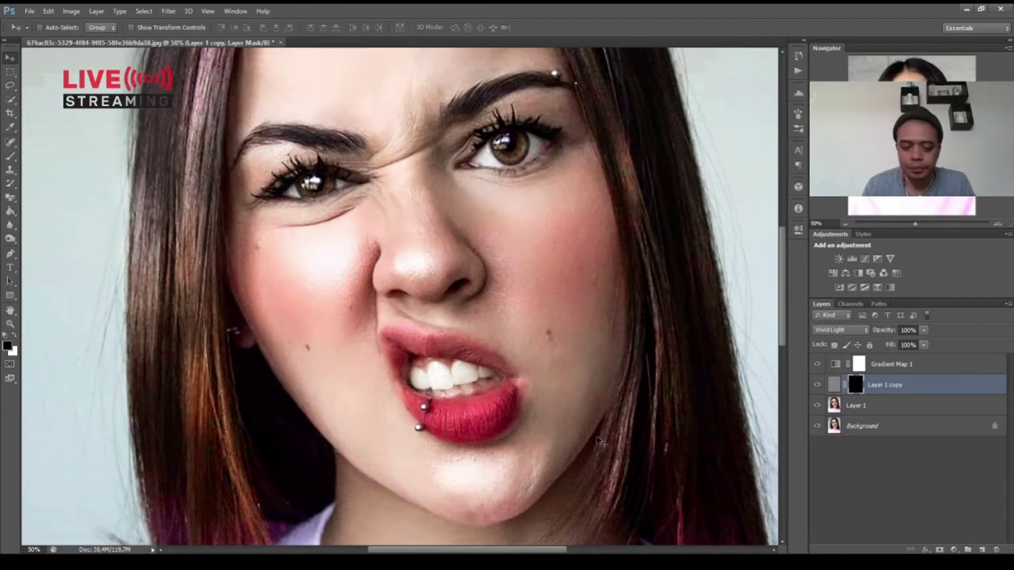
Paint white at 25% brush opacity on the copy's mask to reveal smoothing over the skin
key("b")
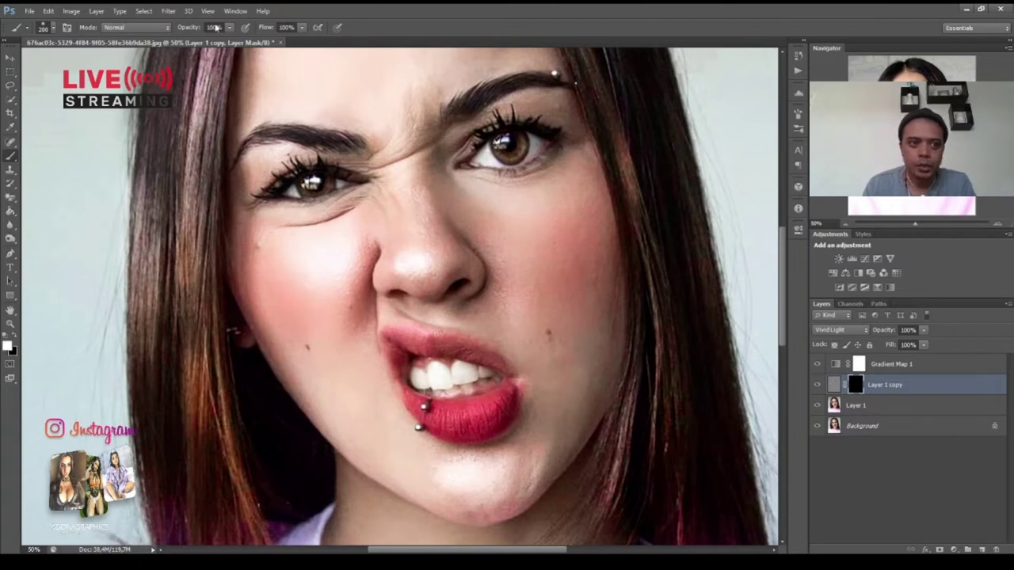
left_click(215, 27)
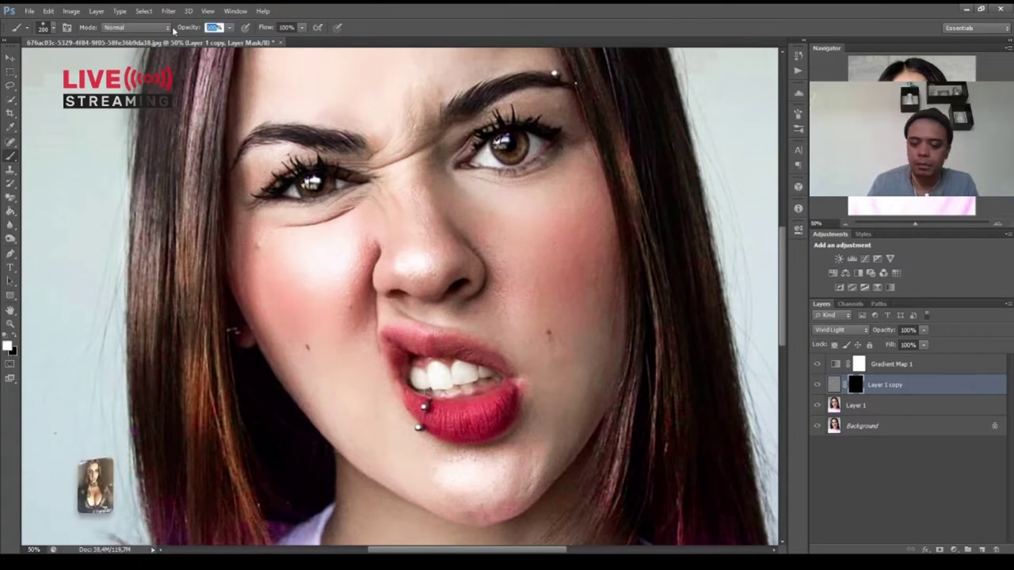
type("25")
key("Return")
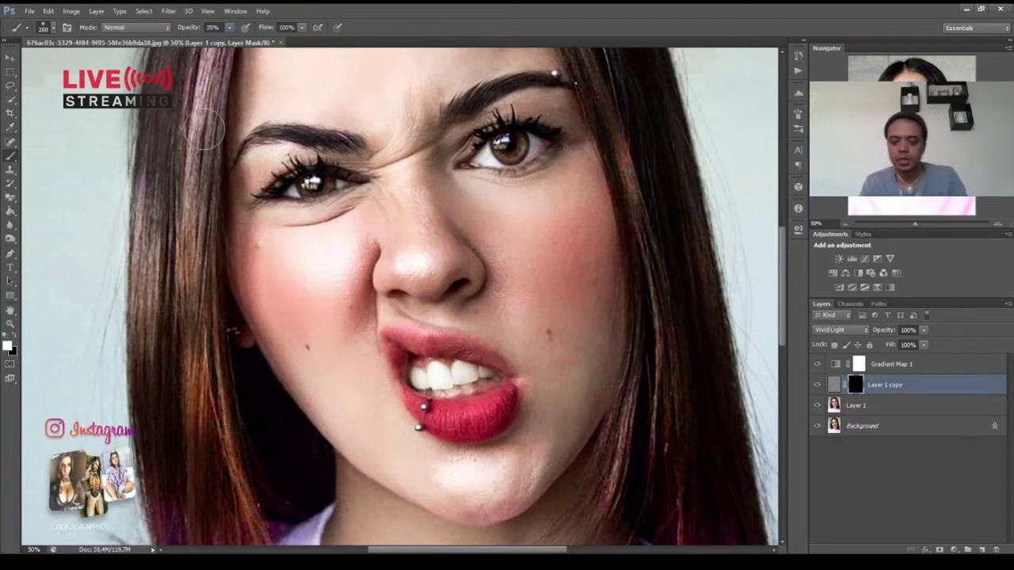
scroll(250, 327, "up", 1)
scroll(250, 327, "down", 3)
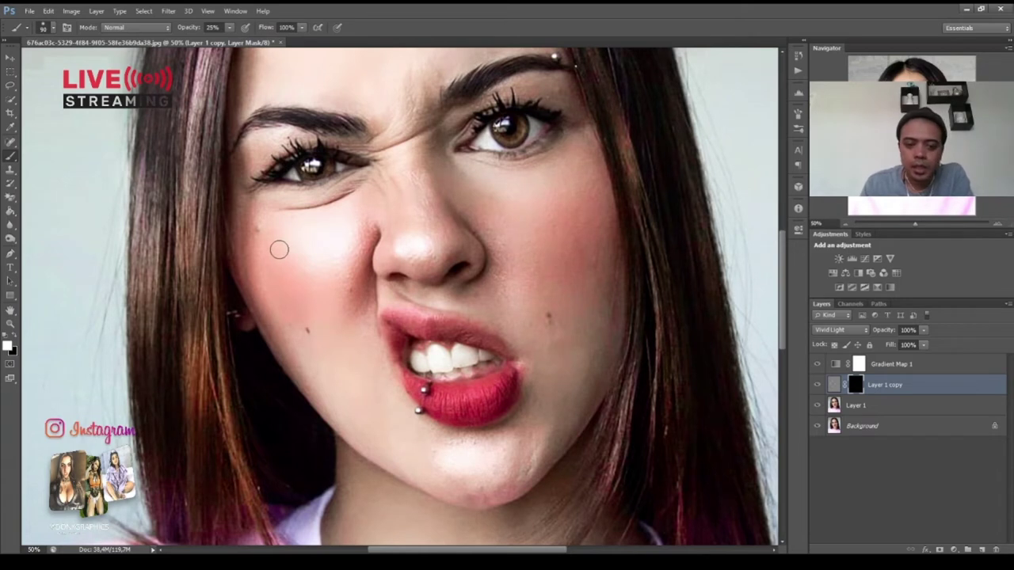
left_click_drag(279, 255, 273, 299)
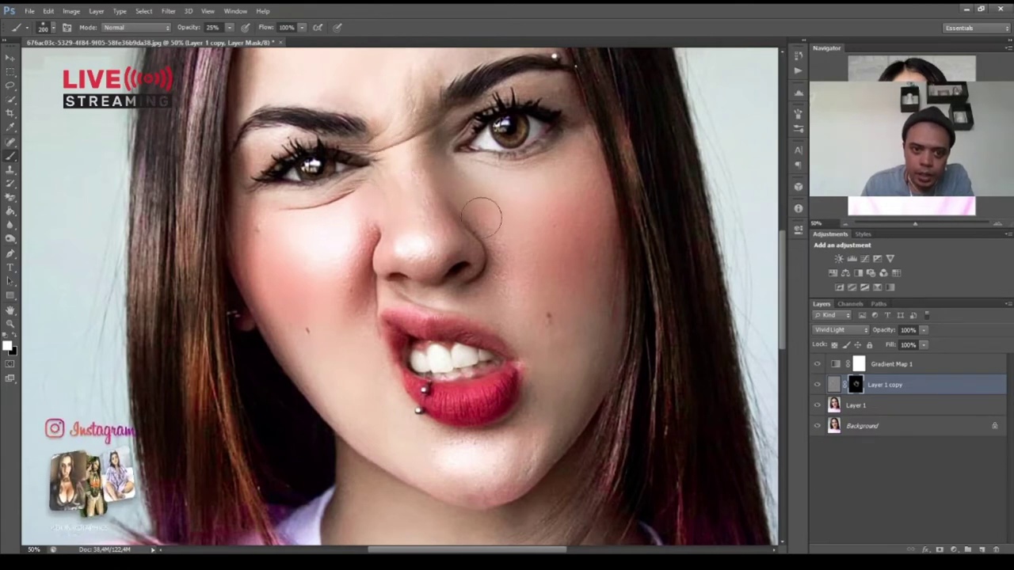
scroll(407, 231, "up", 5)
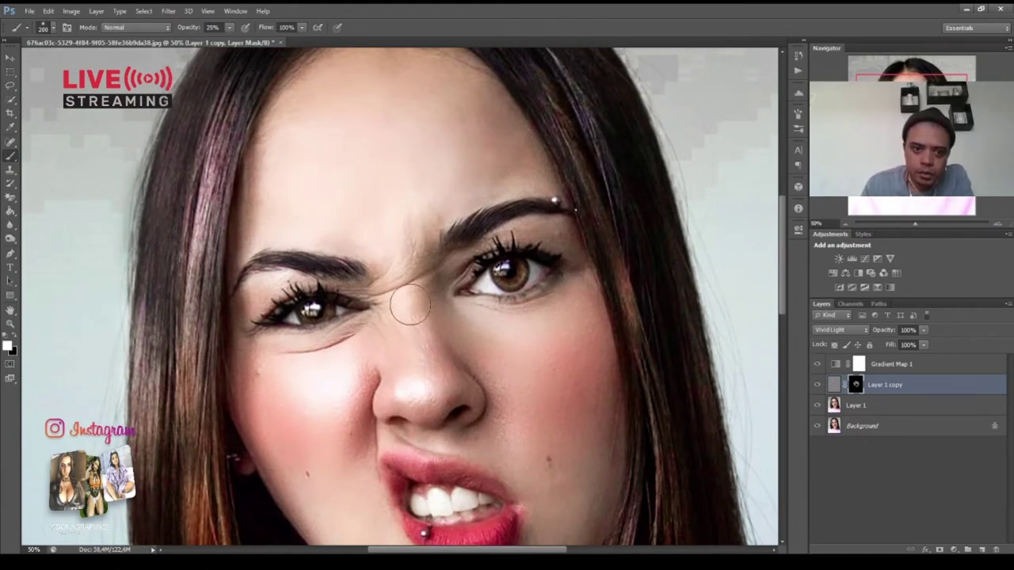
key("bracketleft")
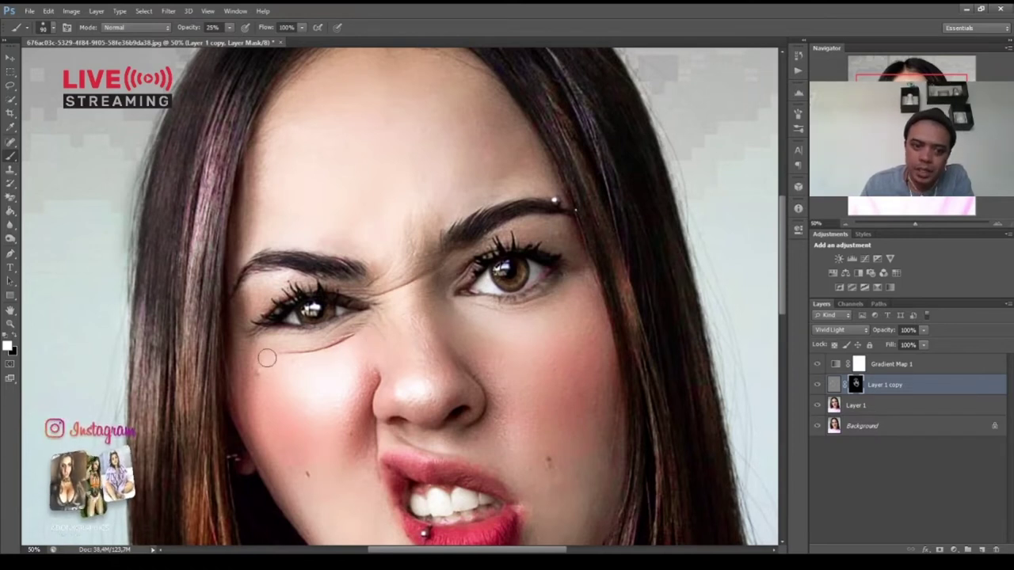
scroll(306, 399, "down", 3)
key("bracketright")
key("bracketright")
key("bracketright")
key("bracketright")
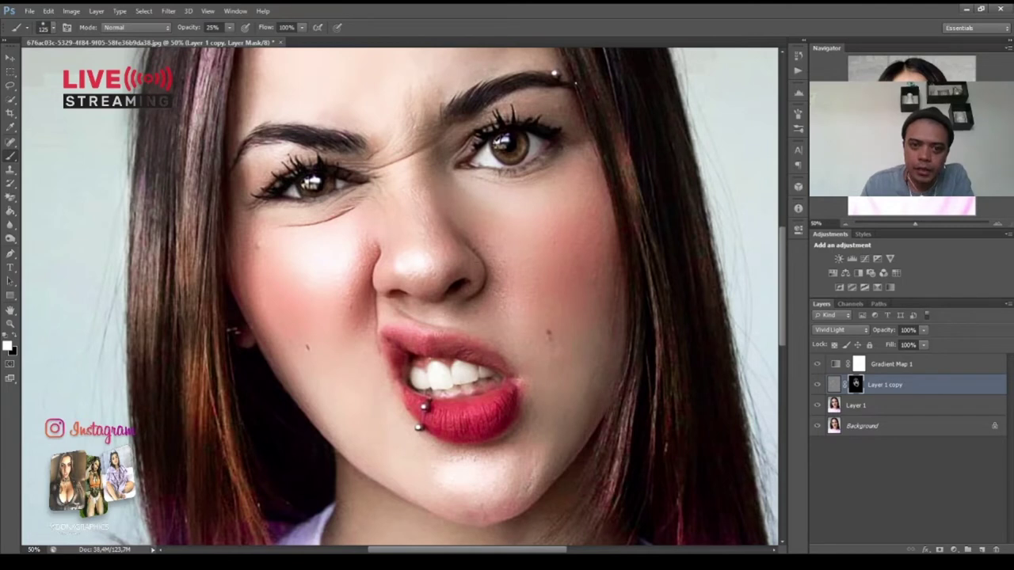
Toggle the smoothing layer on and off to compare, then zoom out to the whole portrait
left_click(818, 385)
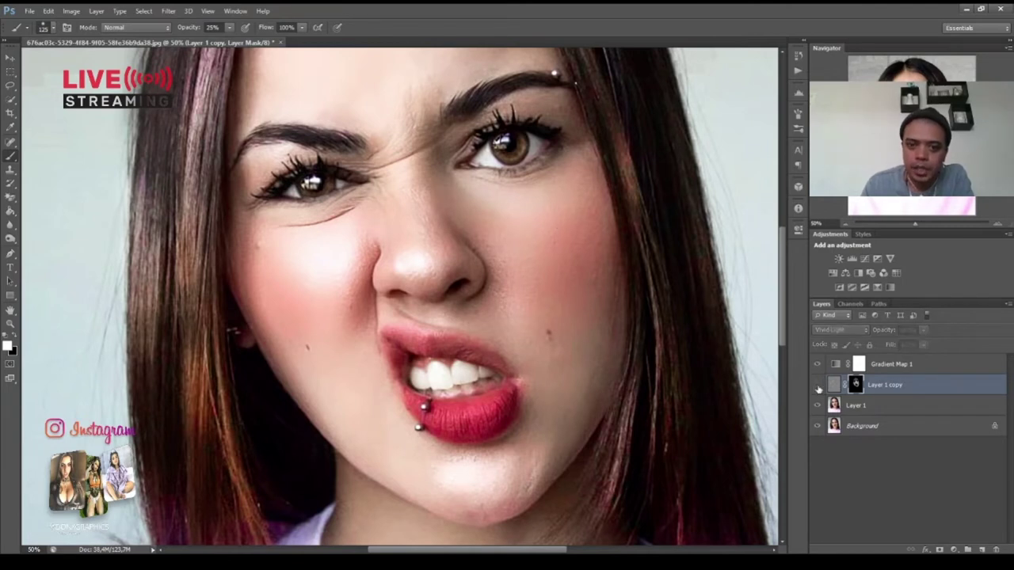
left_click(817, 385)
left_click(819, 386)
left_click(818, 386)
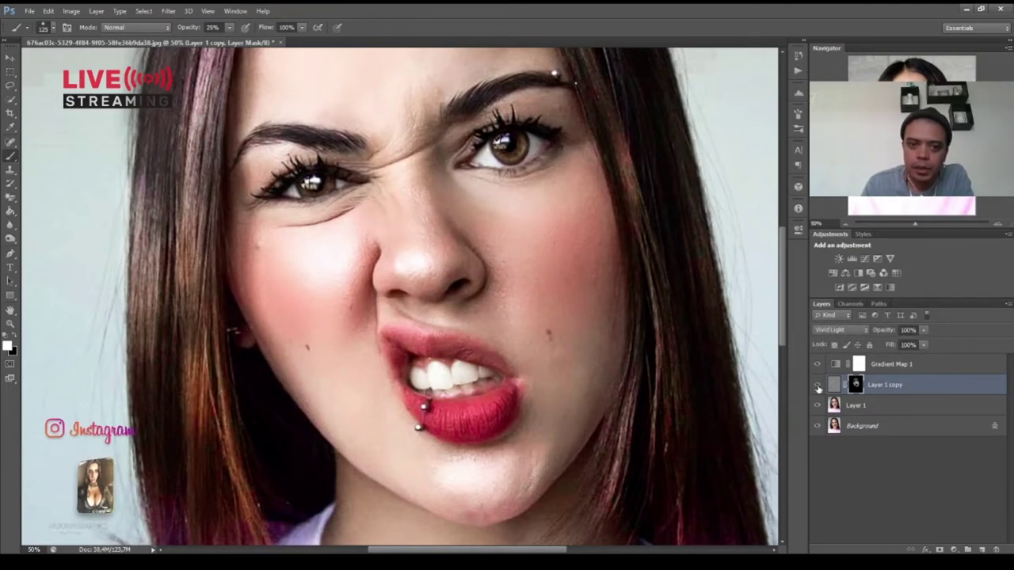
left_click(818, 386)
left_click(818, 385)
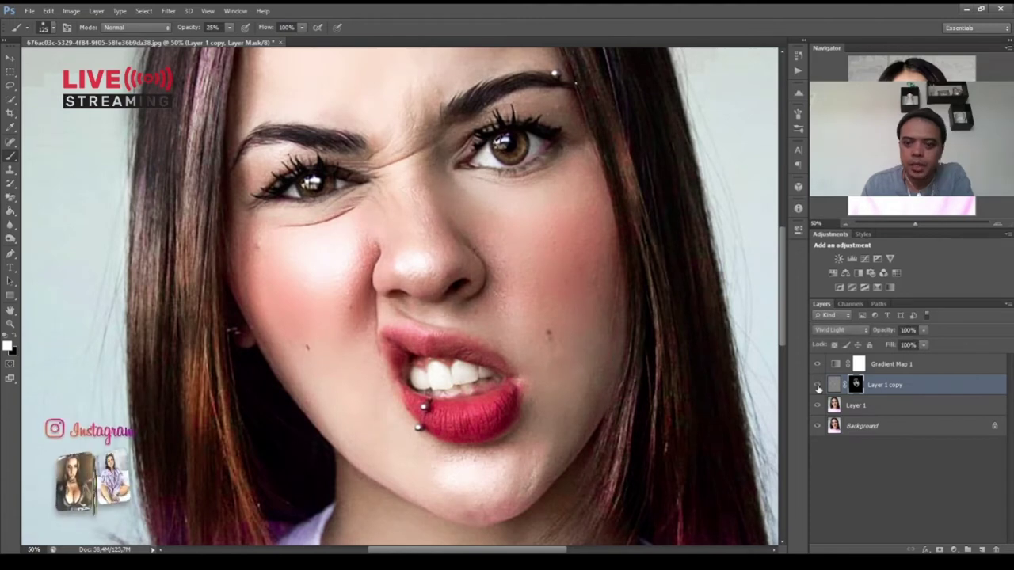
key("ctrl+minus")
key("ctrl+minus")
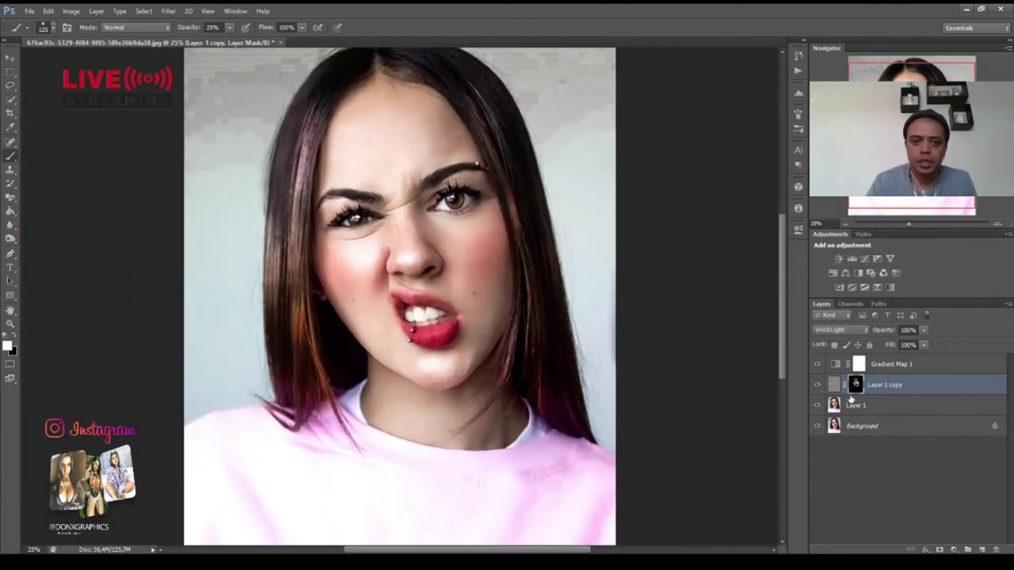
key("v")
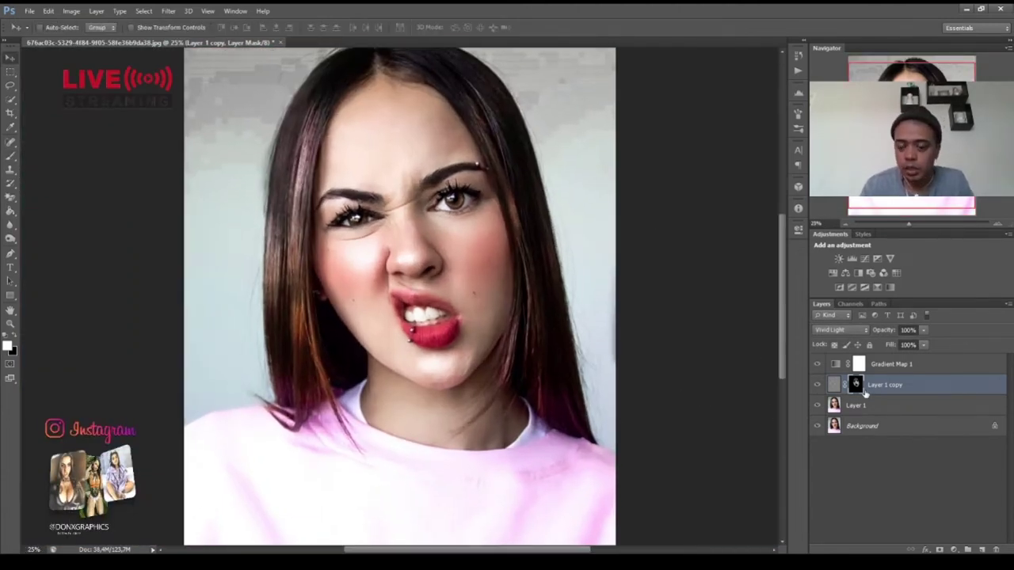
left_click(897, 407)
key("ctrl+j")
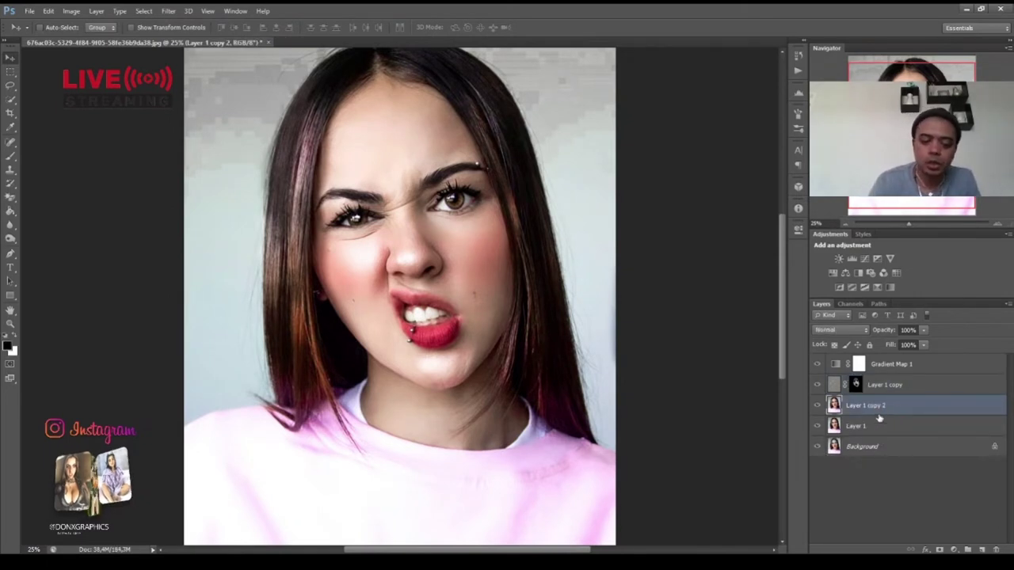
key("ctrl+shift+u")
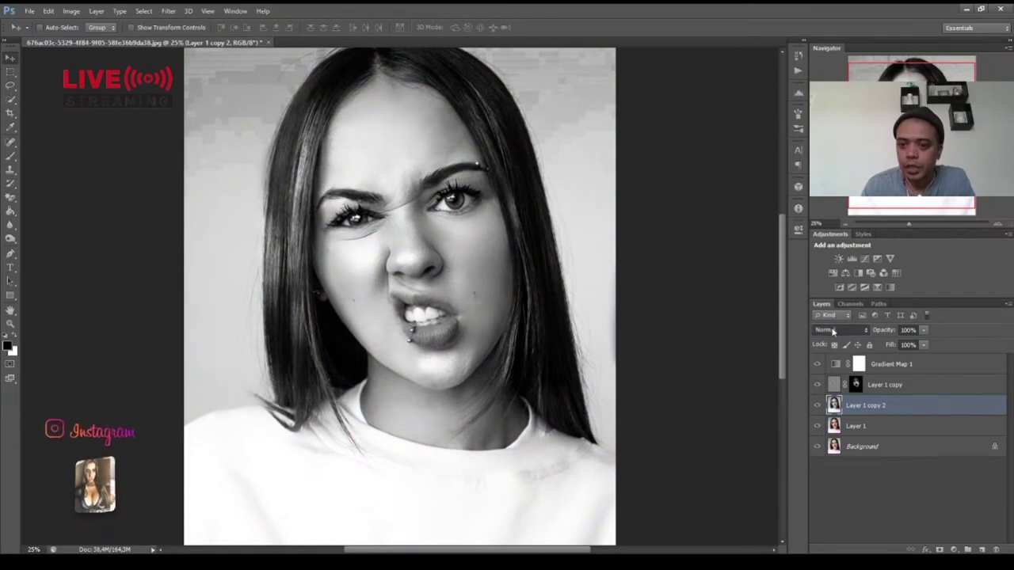
key("shift+alt+o")
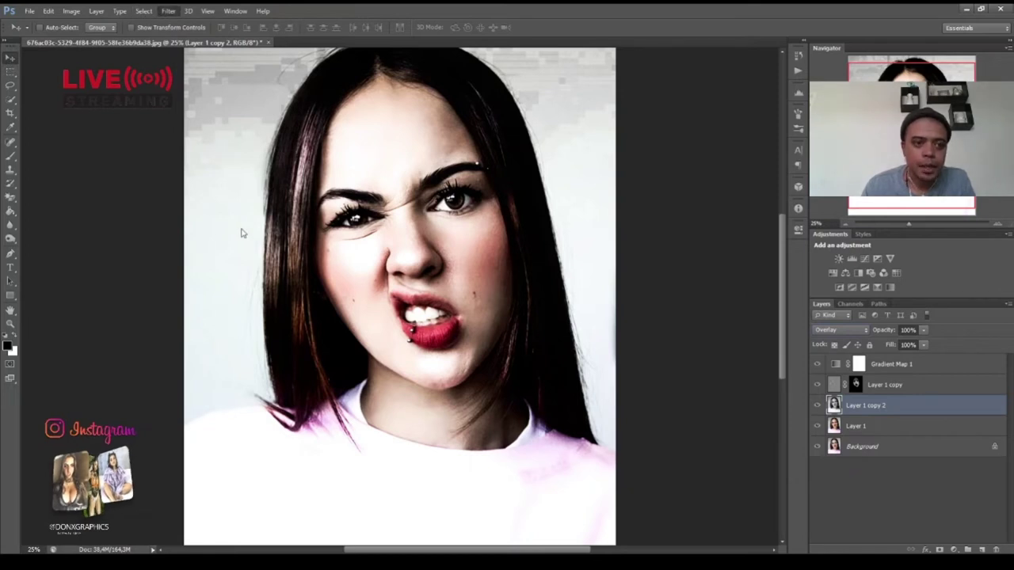
key("h")
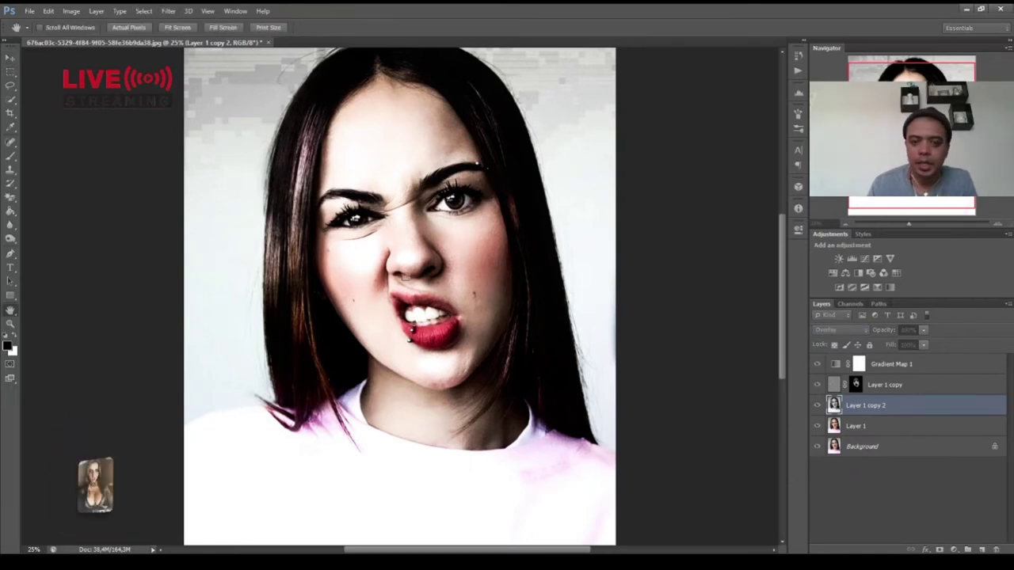
key("v")
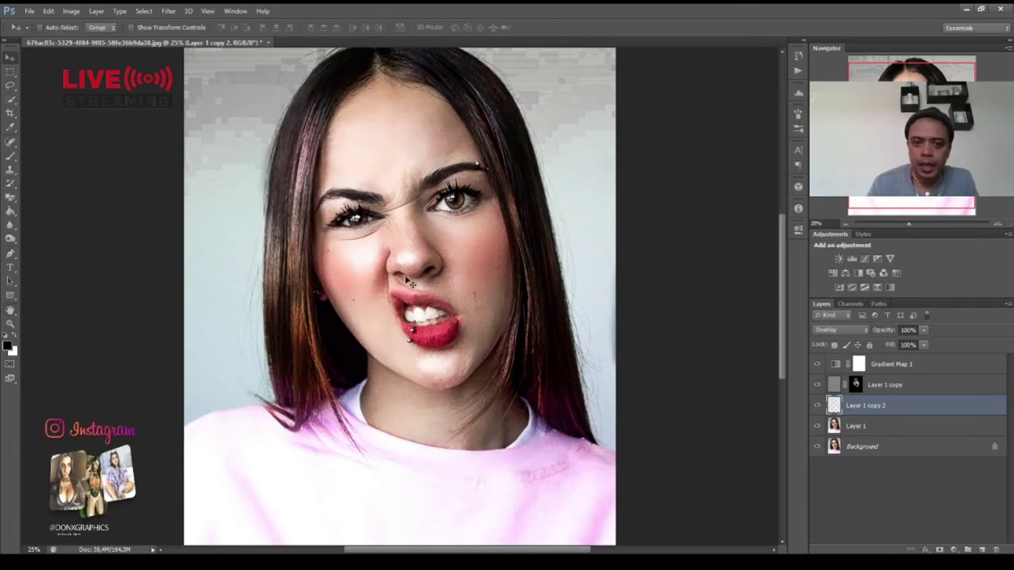
scroll(409, 283, "up", 3)
scroll(410, 283, "down", 2)
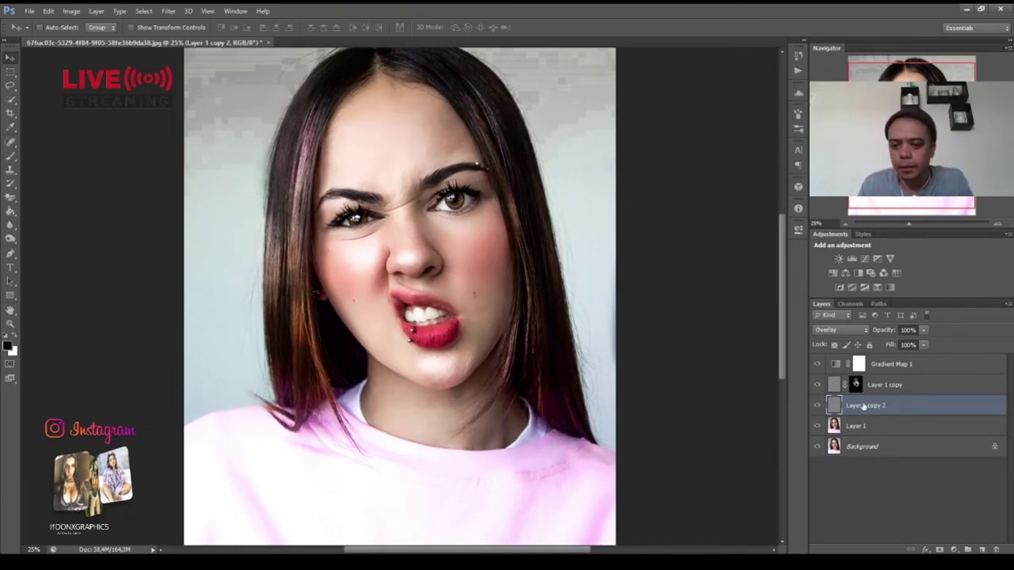
left_click(880, 387)
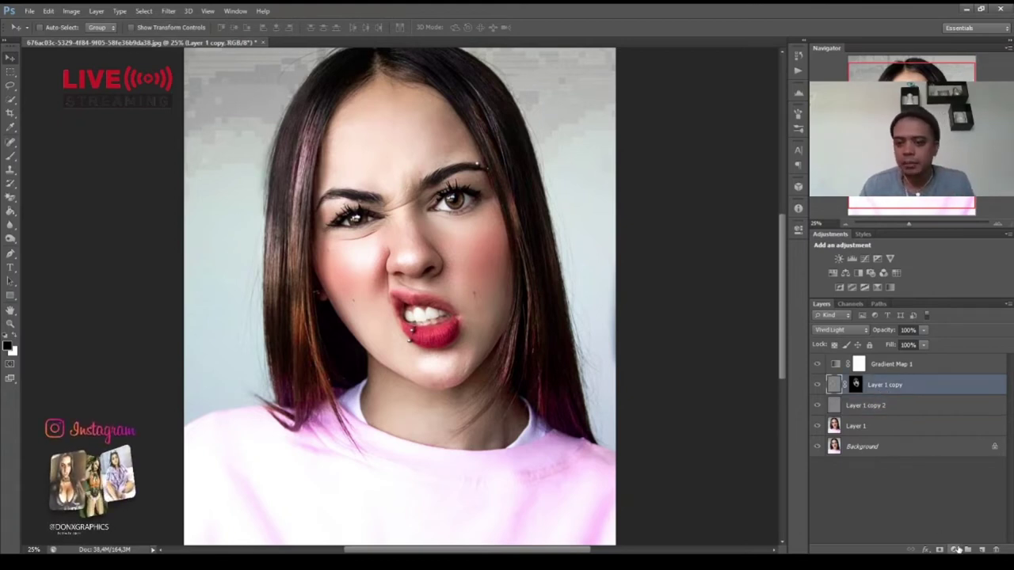
Add a Curves layer above Gradient Map 1 mapping input 106 to 255, with an inverted black mask
left_click(909, 366)
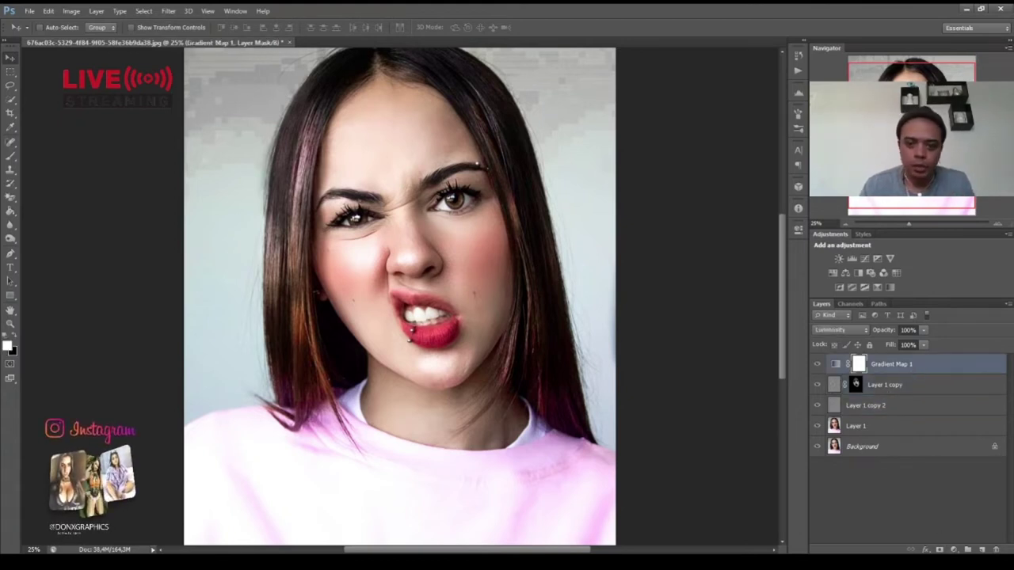
left_click(864, 258)
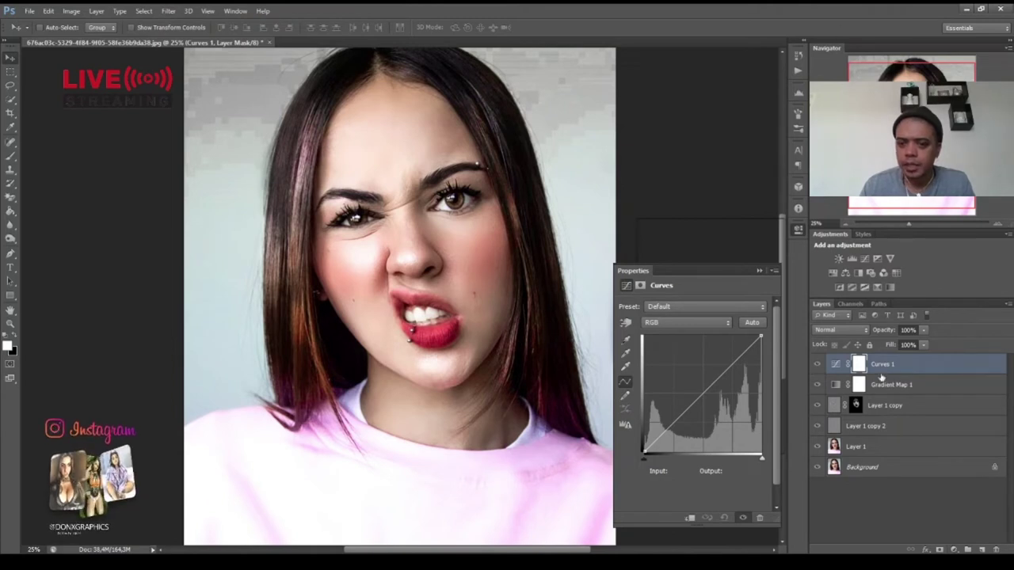
left_click_drag(702, 394, 692, 336)
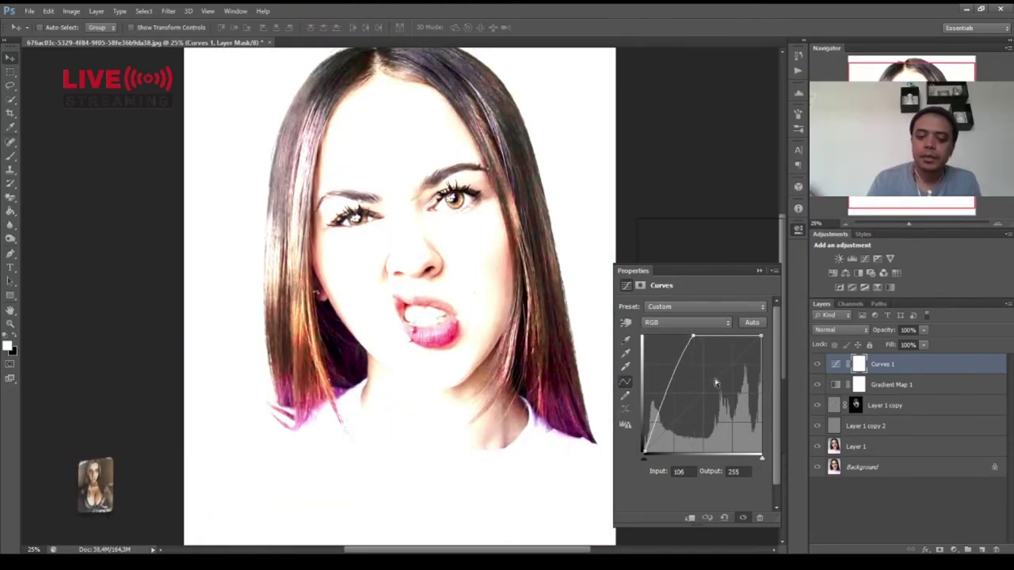
key("ctrl+i")
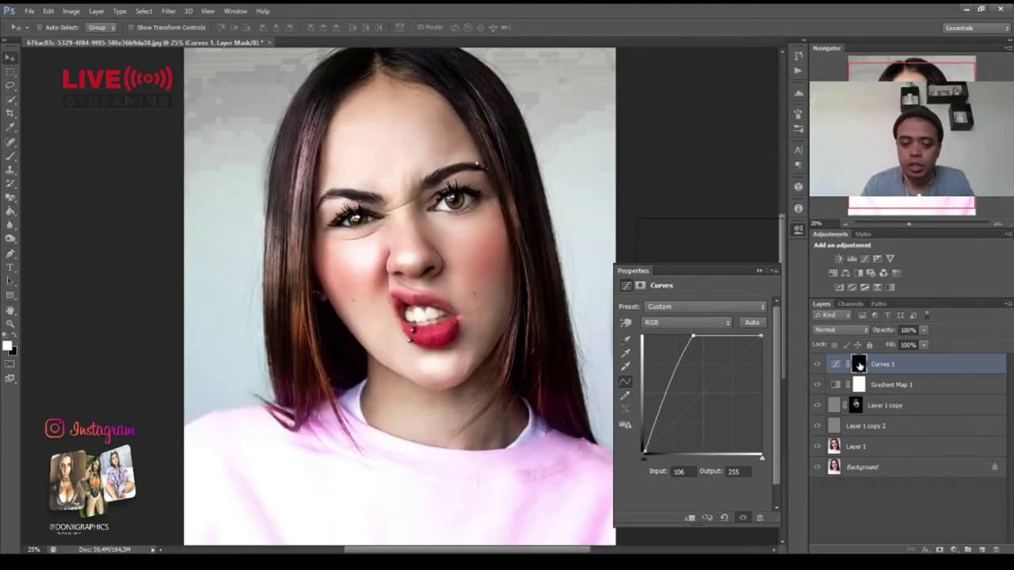
Paint white at 100% brush opacity over both irises on the Curves 1 mask
key("b")
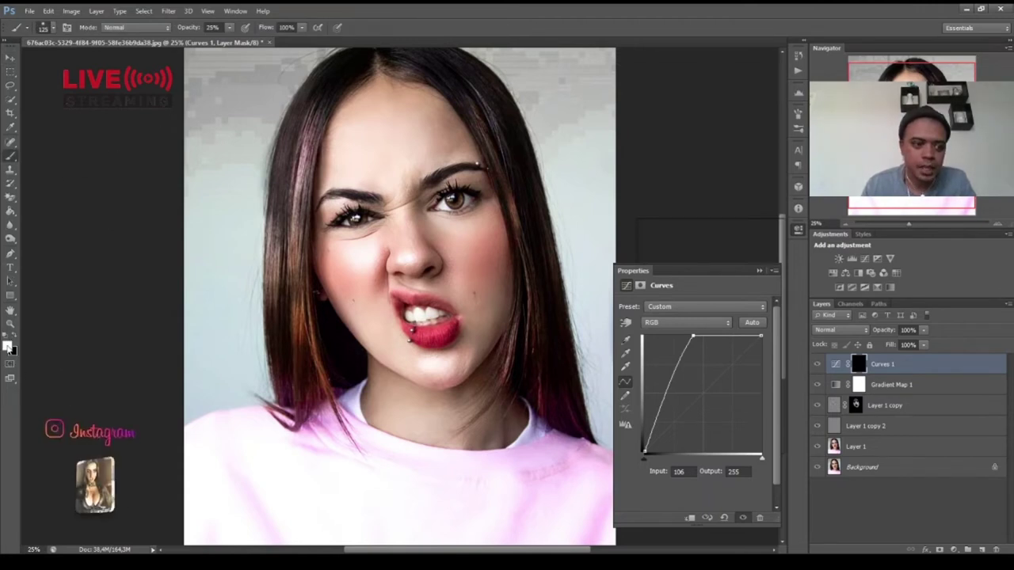
left_click(198, 30)
type("100")
key("Return")
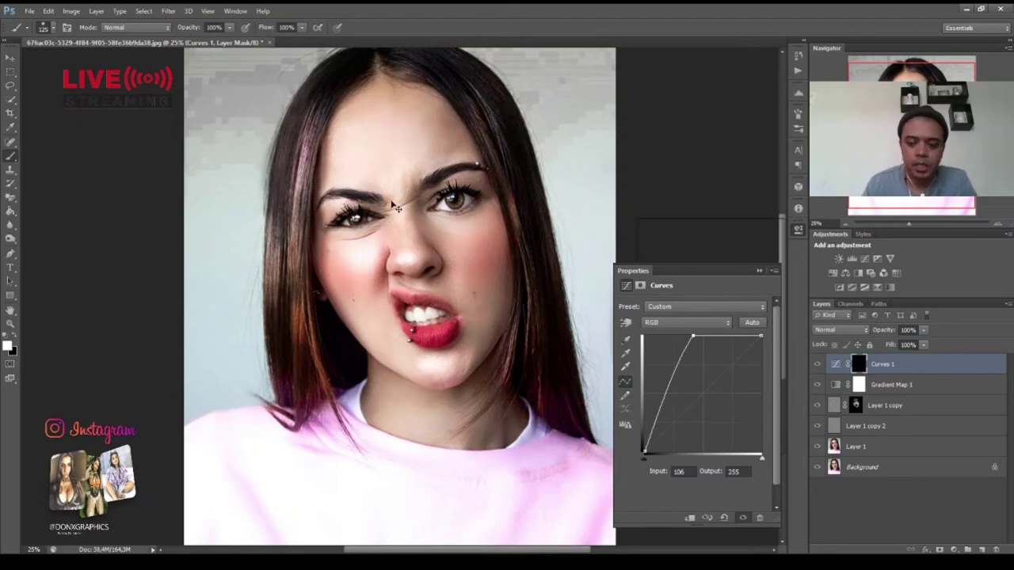
scroll(392, 203, "up", 2)
scroll(392, 203, "up", 3)
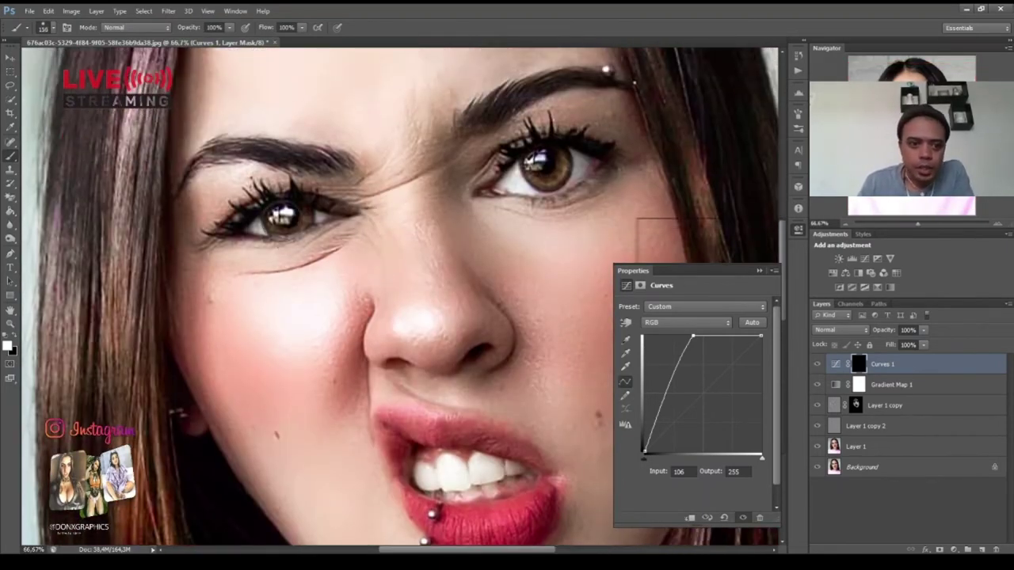
key("bracketleft")
key("bracketleft")
left_click_drag(281, 217, 299, 216)
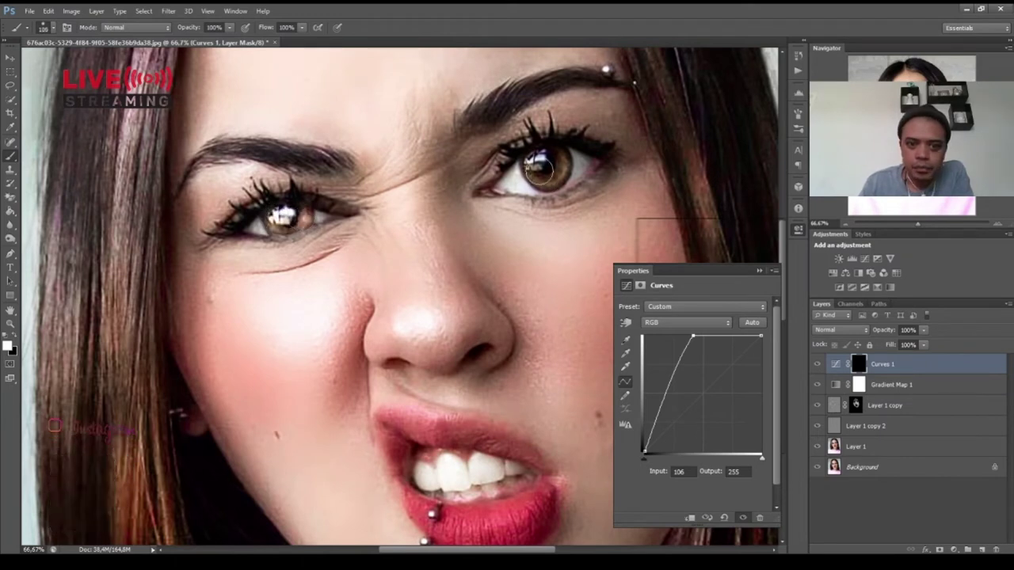
left_click_drag(531, 169, 556, 166)
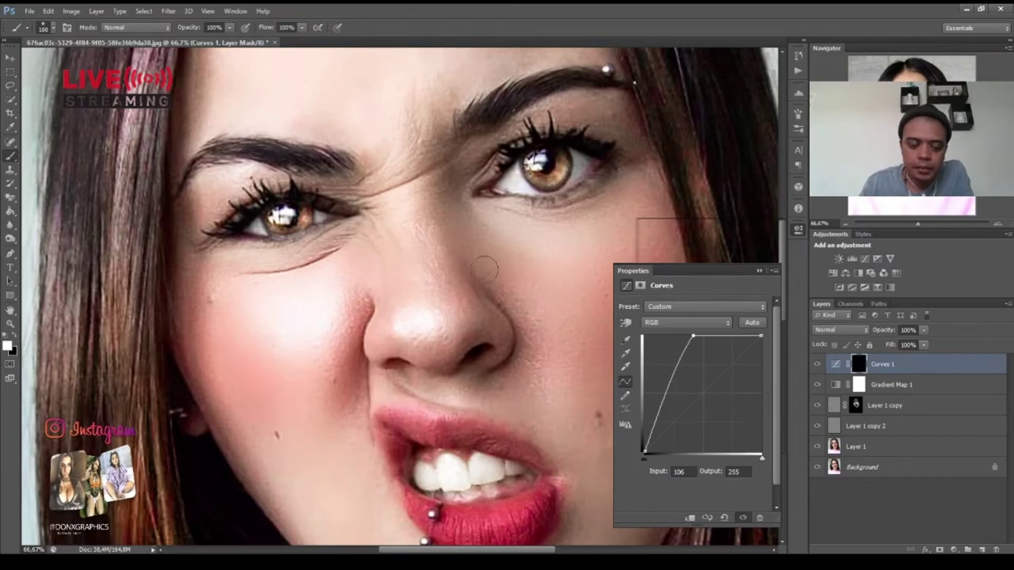
key("bracketleft")
key("bracketleft")
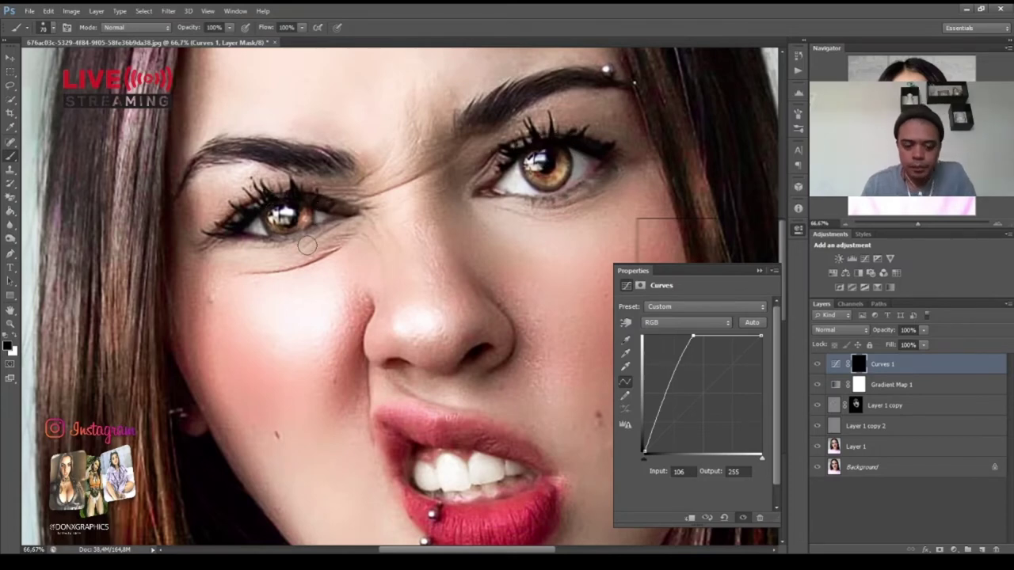
key("ctrl+0")
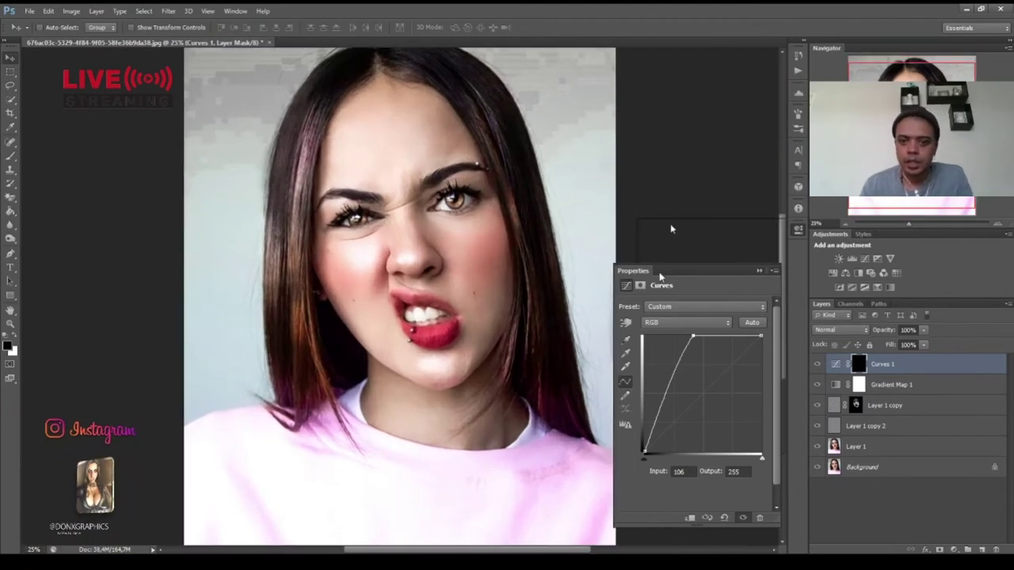
Try a lower Curves 1 opacity, restore it to 100%, and add a second Curves layer
left_click(798, 229)
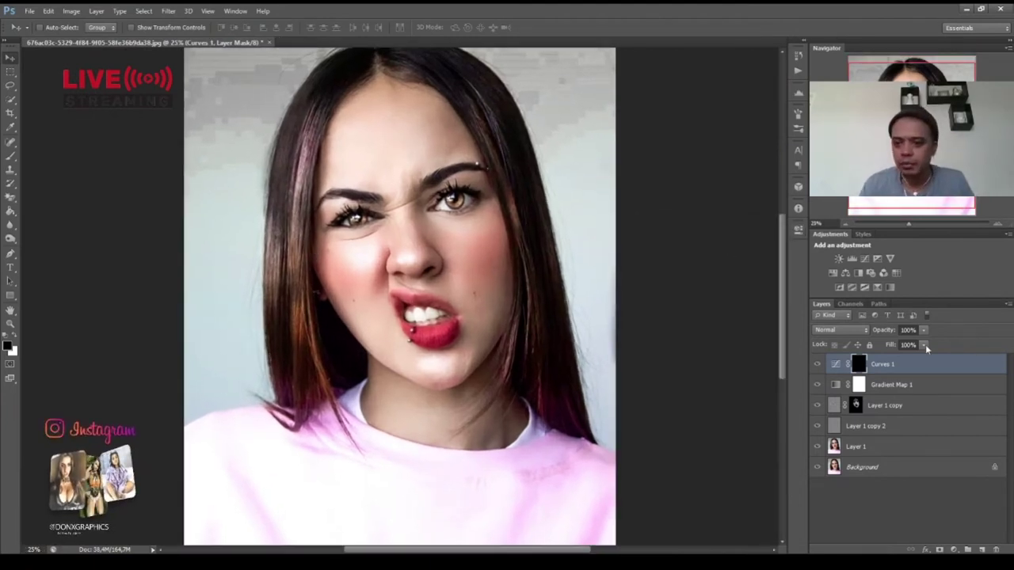
left_click_drag(890, 332, 866, 334)
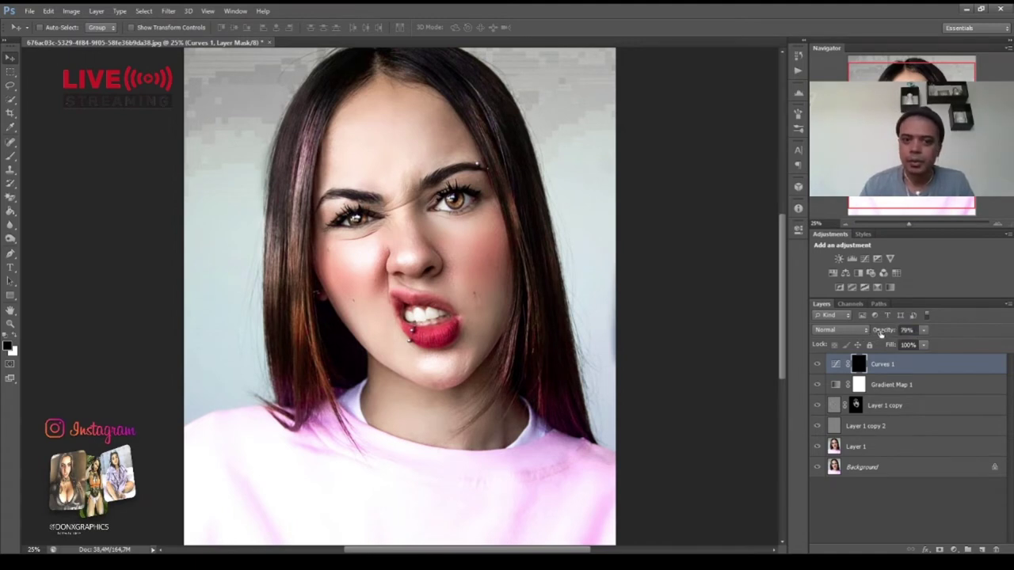
left_click(882, 333)
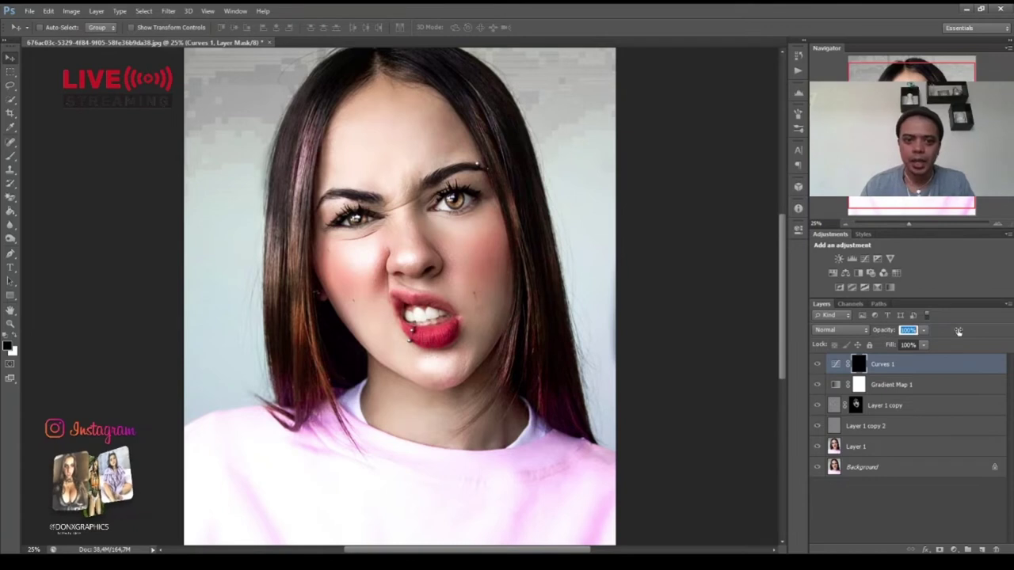
type("100")
key("Return")
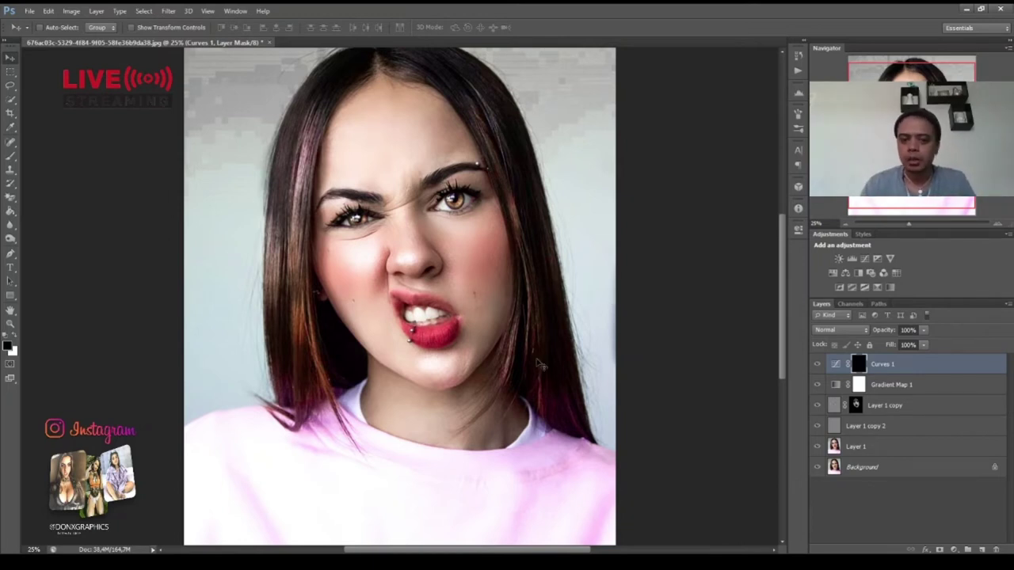
scroll(541, 363, "down", 1)
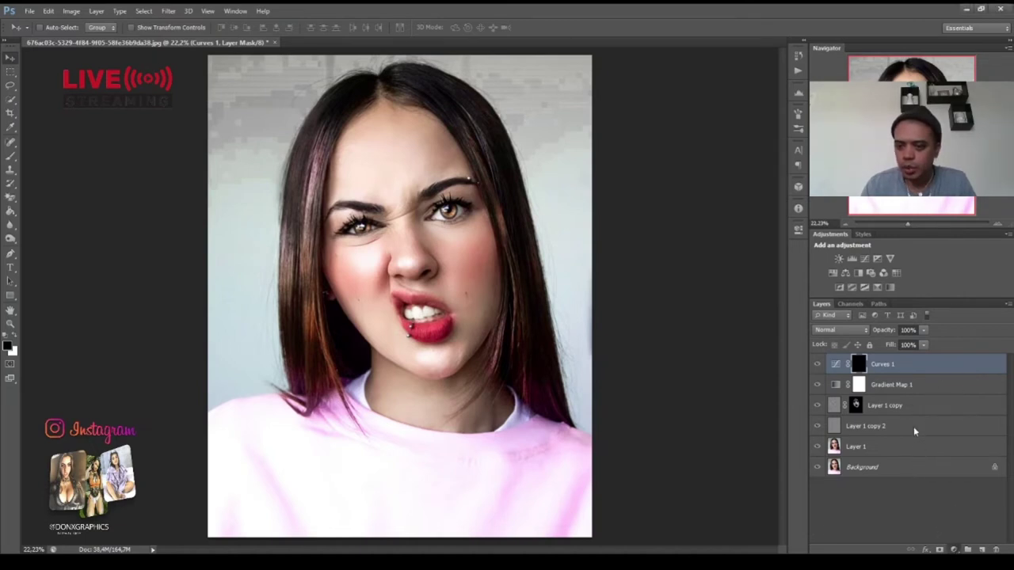
left_click(864, 259)
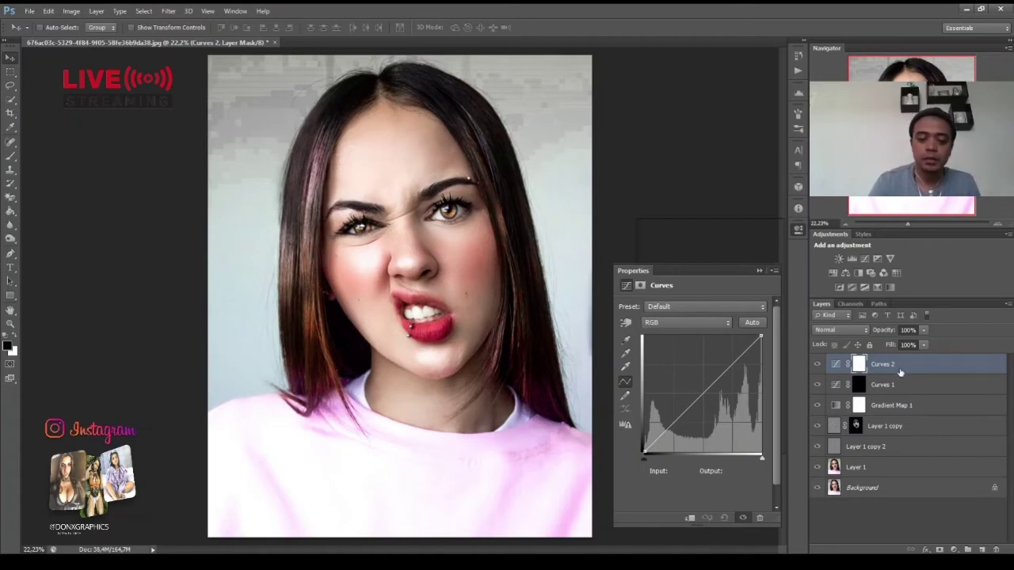
Duplicate Curves 2, lighten Curves 2 slightly (125 to 135) and invert its mask to black
key("ctrl+j")
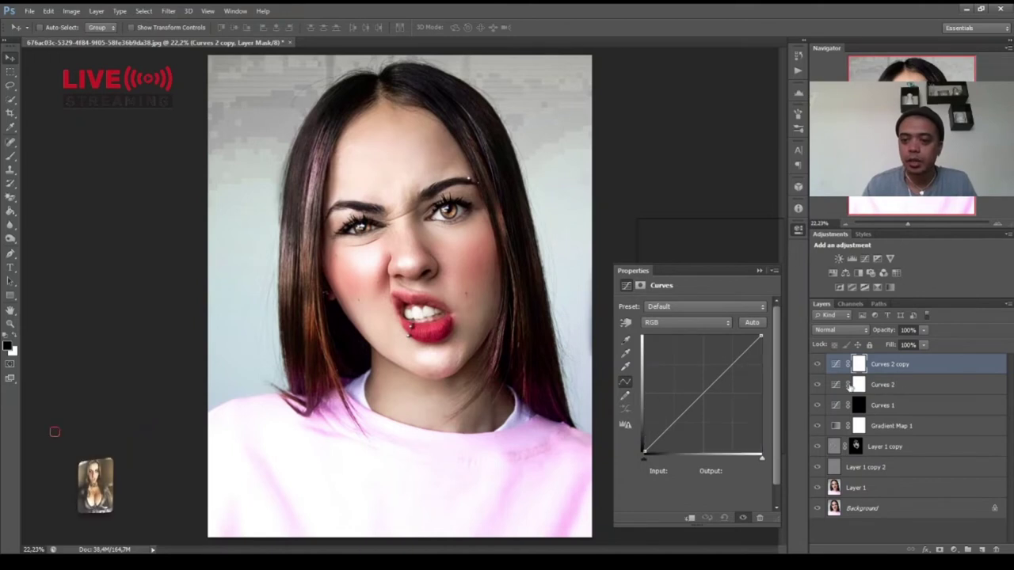
left_click(850, 384)
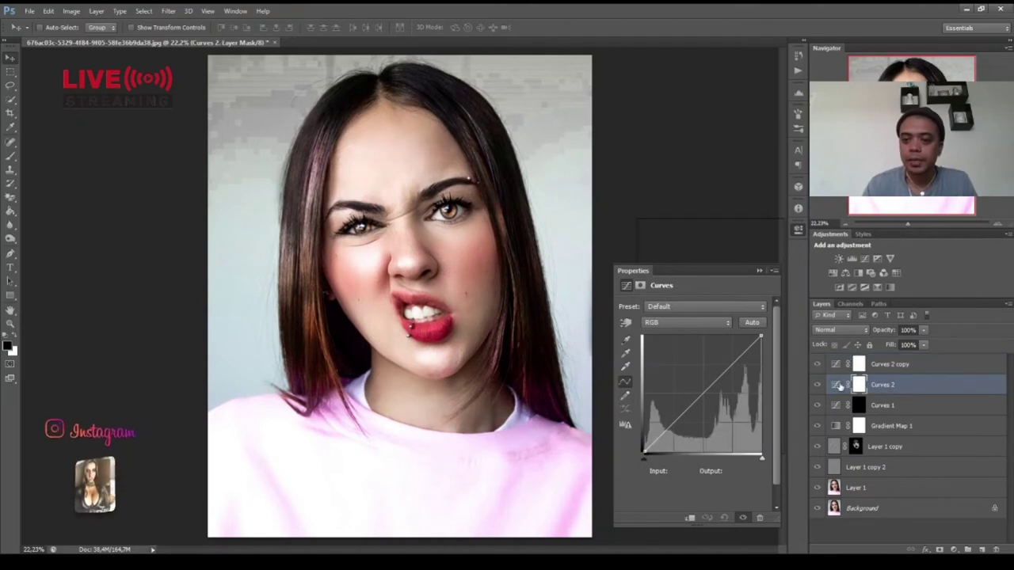
left_click(703, 393)
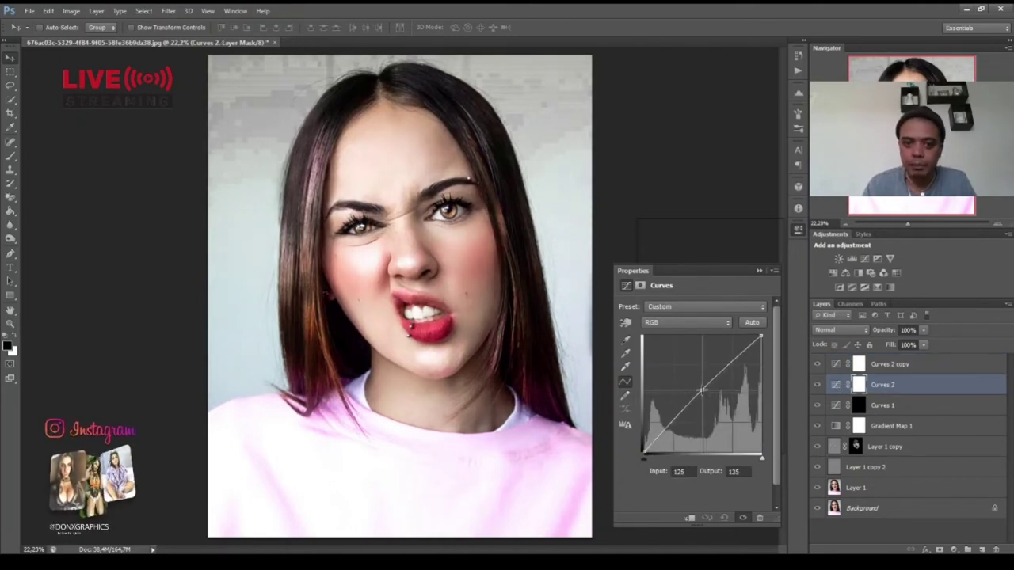
left_click_drag(702, 393, 701, 390)
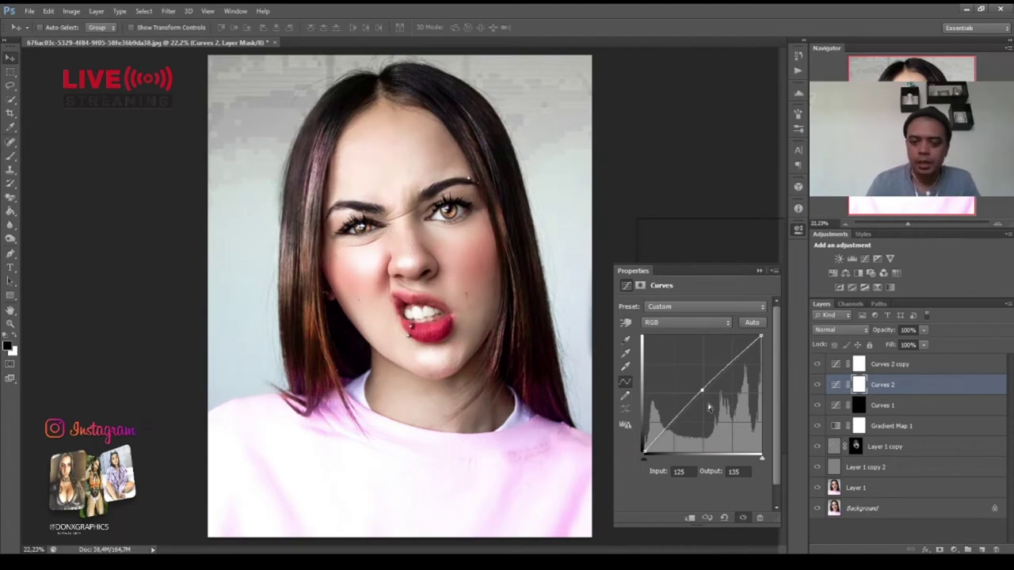
left_click(860, 382)
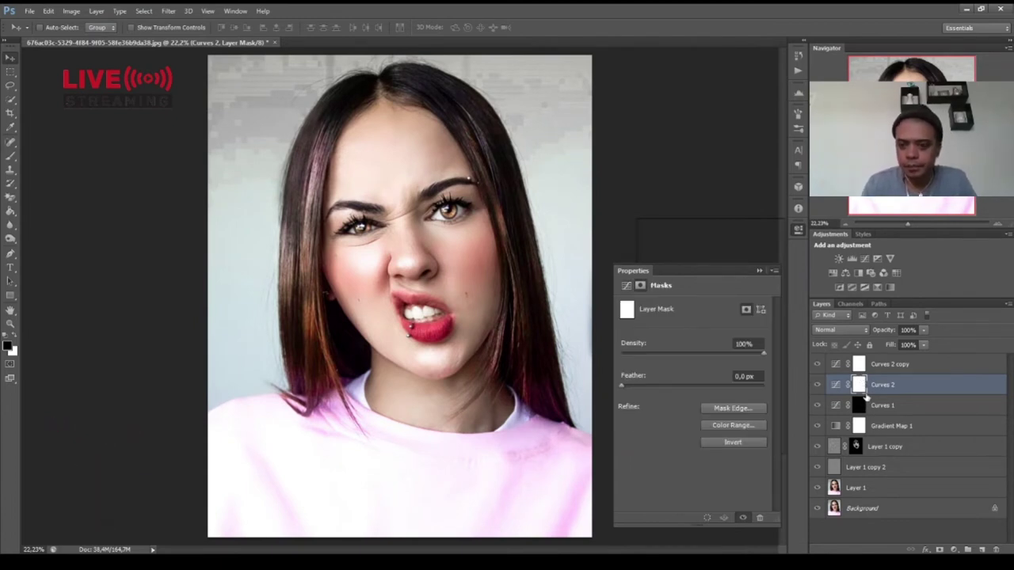
key("ctrl+i")
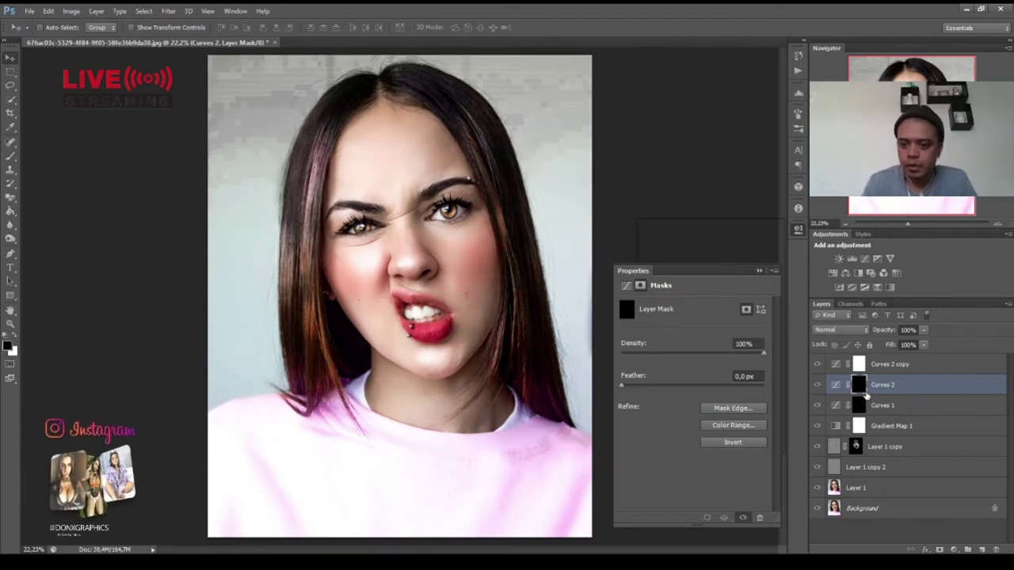
Darken the Curves 2 copy slightly (132 to 121) and invert its mask to black
left_click(835, 364)
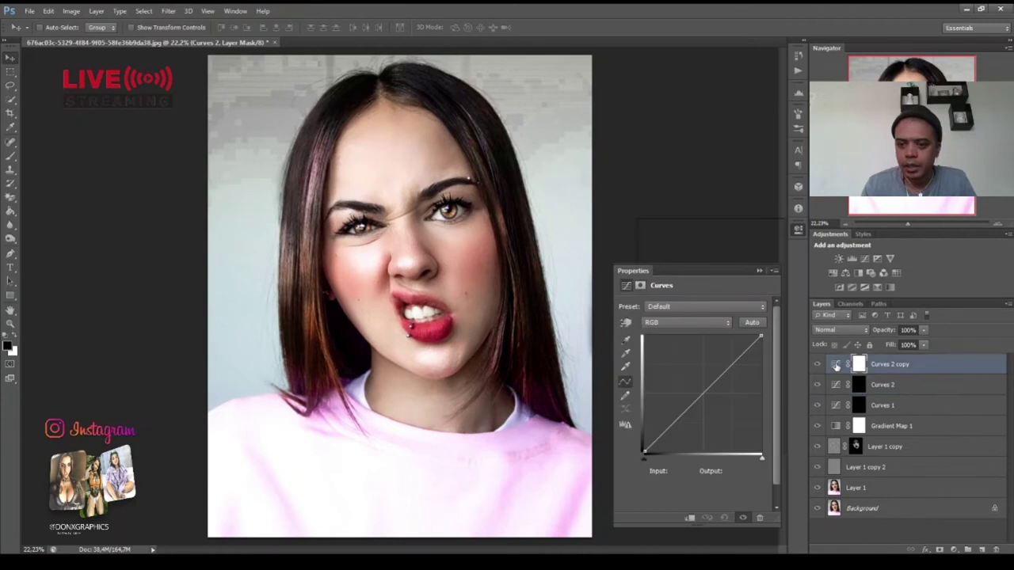
left_click(702, 393)
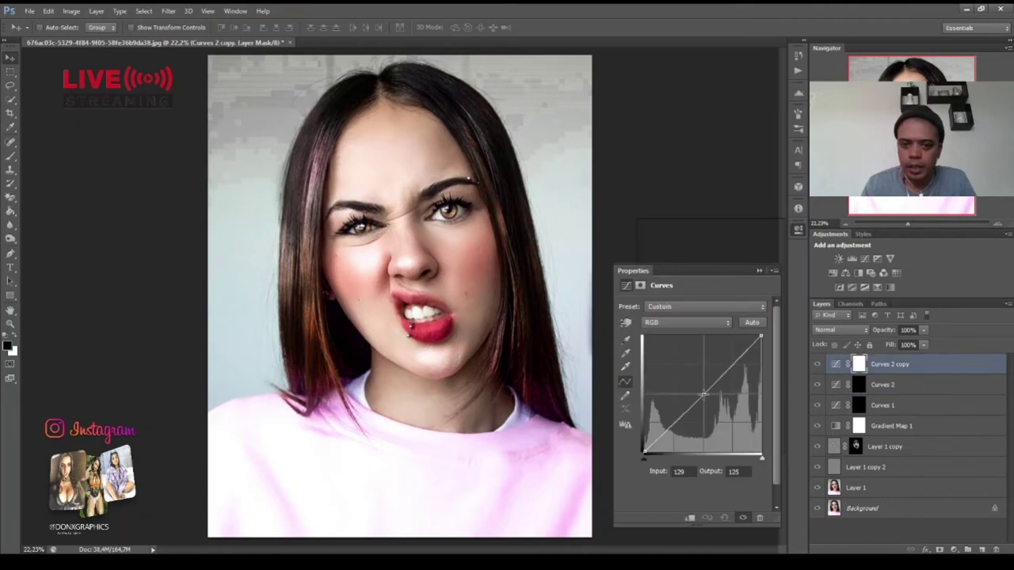
left_click_drag(702, 394, 705, 396)
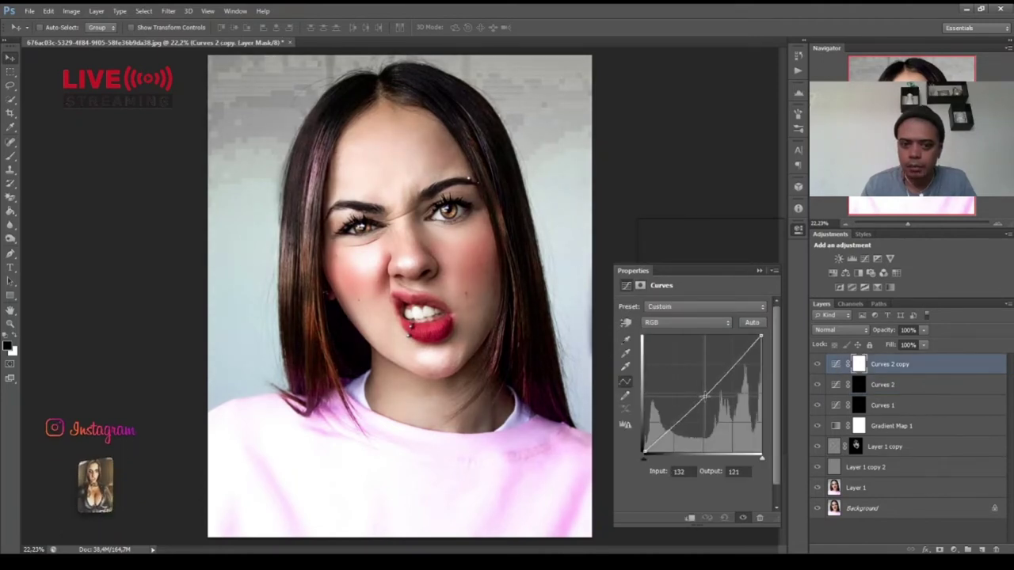
key("ctrl+i")
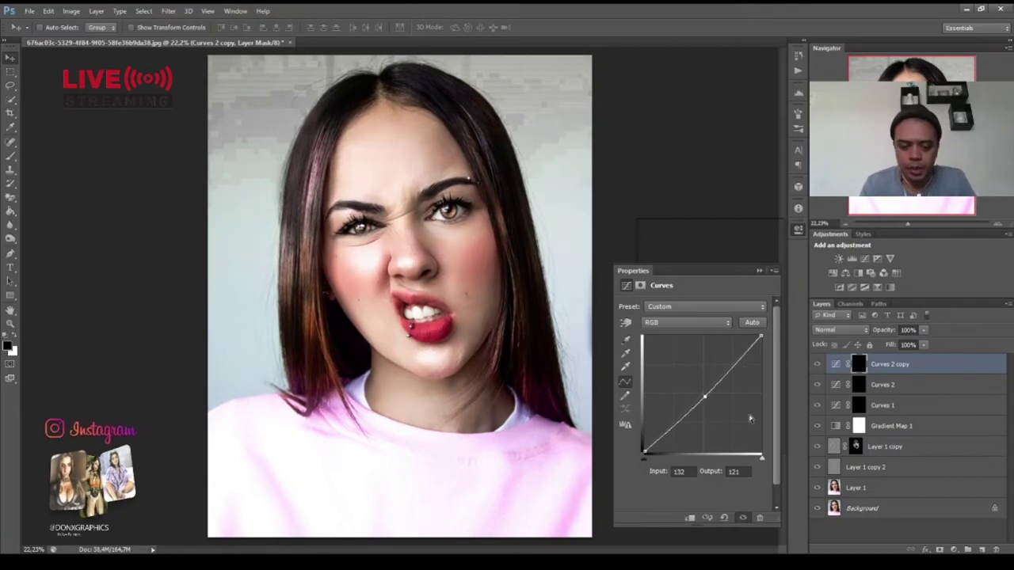
key("b")
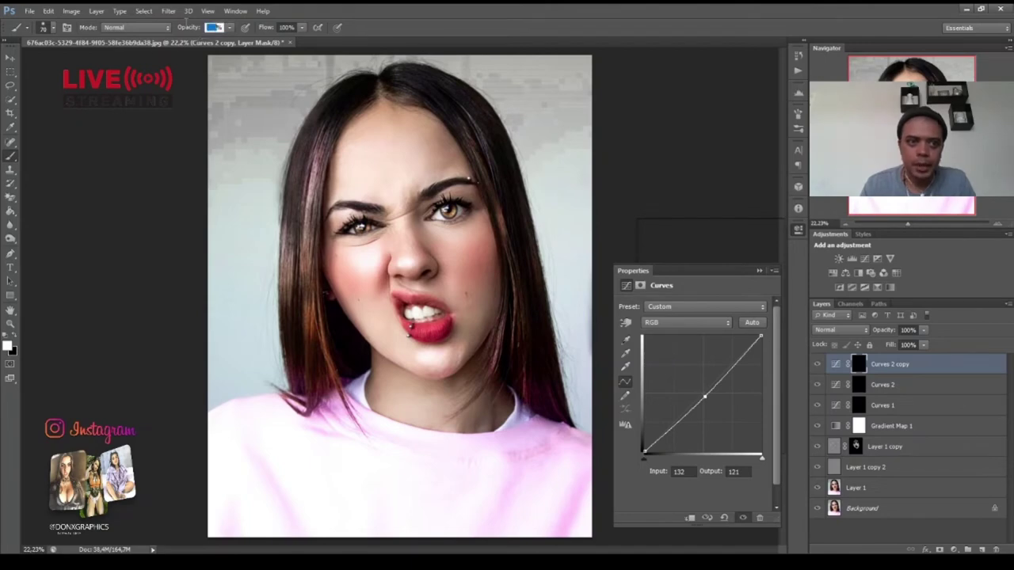
key("ctrl+plus")
key("ctrl+plus")
key("ctrl+plus")
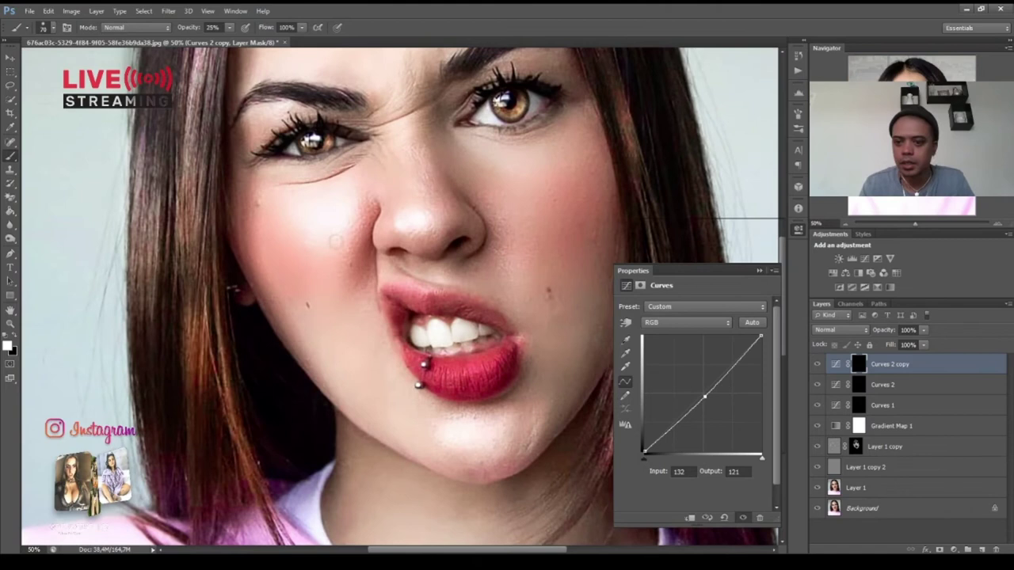
Rename Curves 2 to GDodge and the Curves 2 copy to GBurn, leaving GDodge selected
left_click(883, 385)
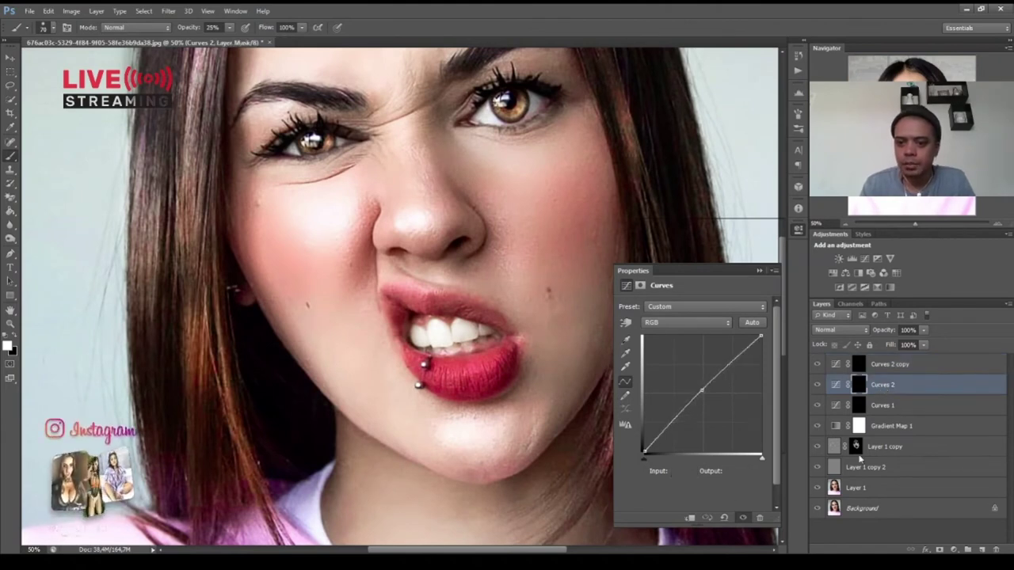
double_click(884, 388)
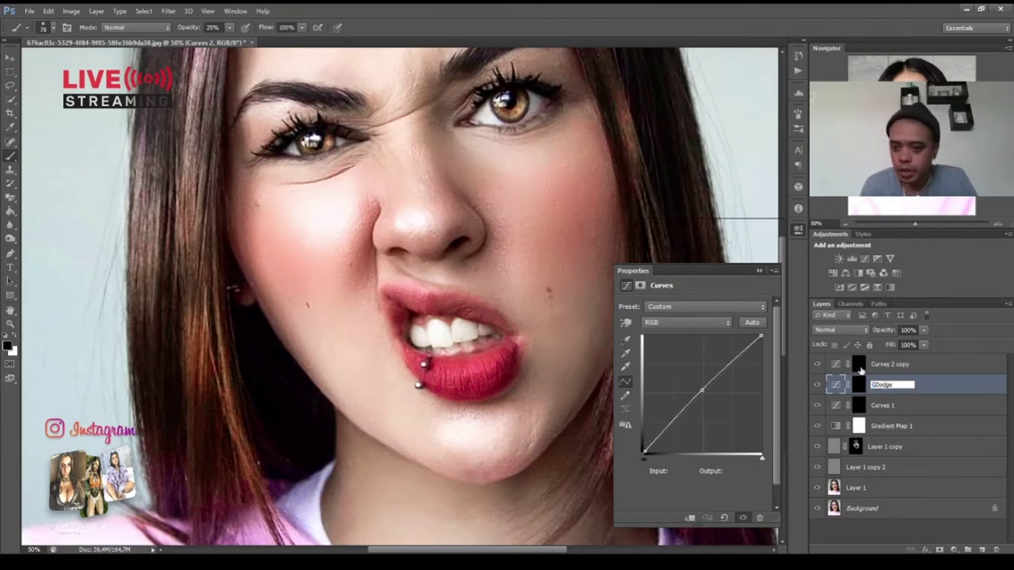
key("Return")
left_click(888, 364)
double_click(889, 364)
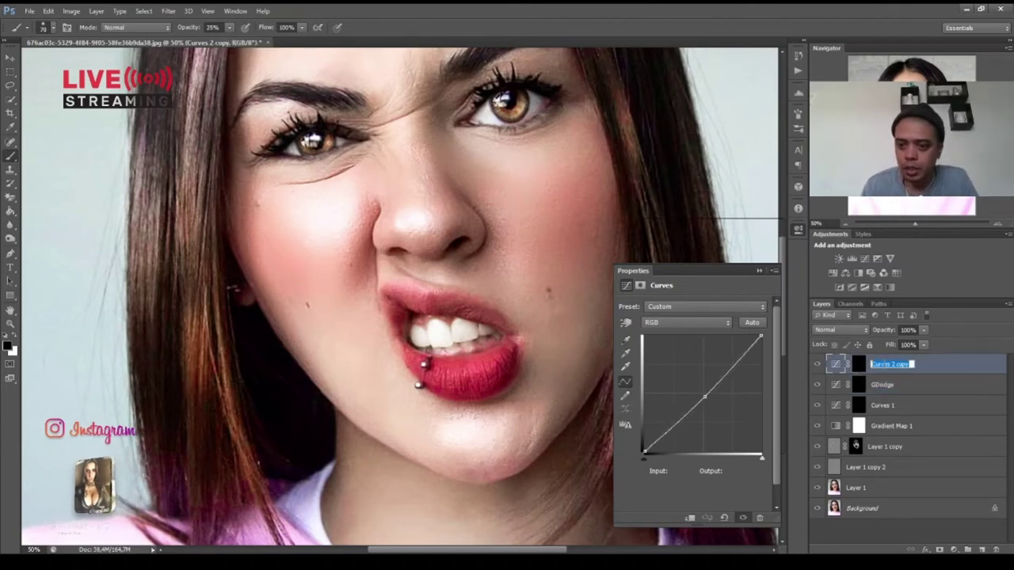
type("GBur")
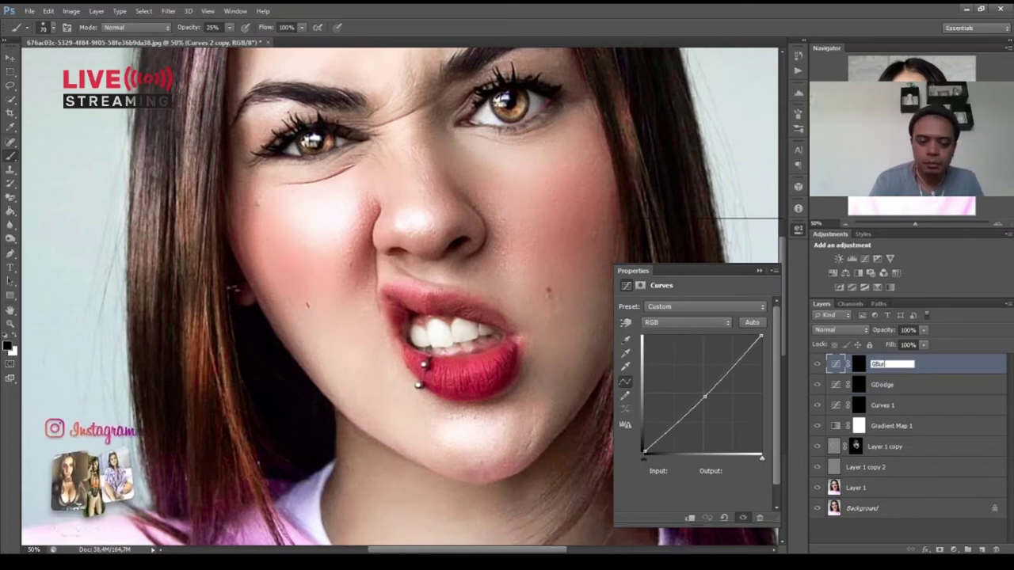
type("n")
left_click(904, 388)
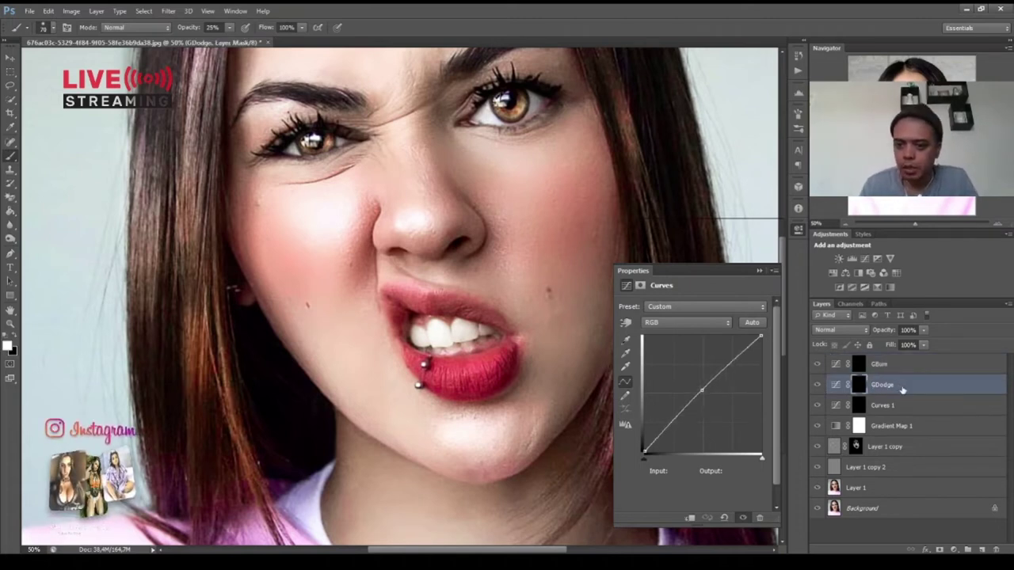
left_click(903, 371)
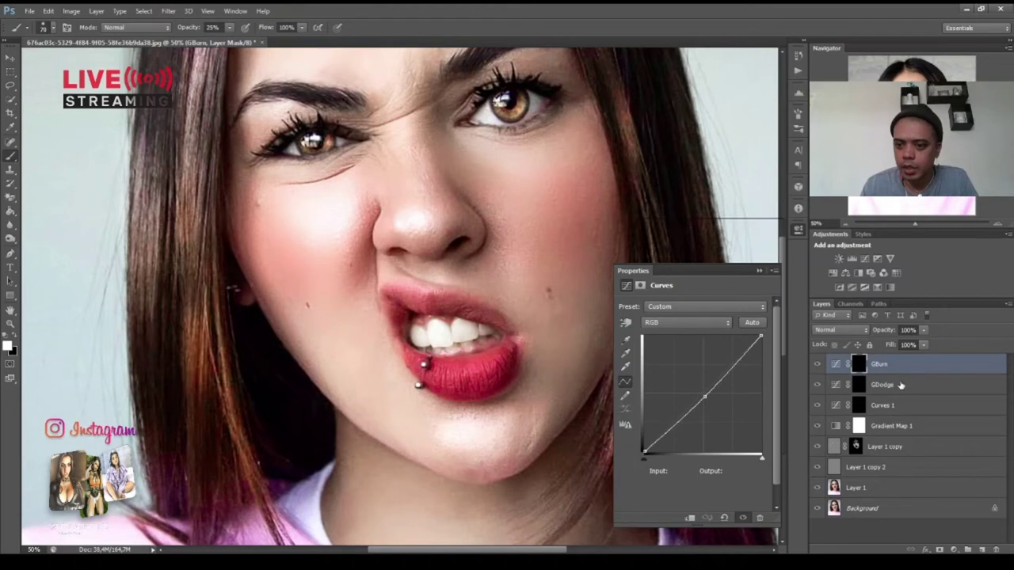
left_click(901, 385, "shift")
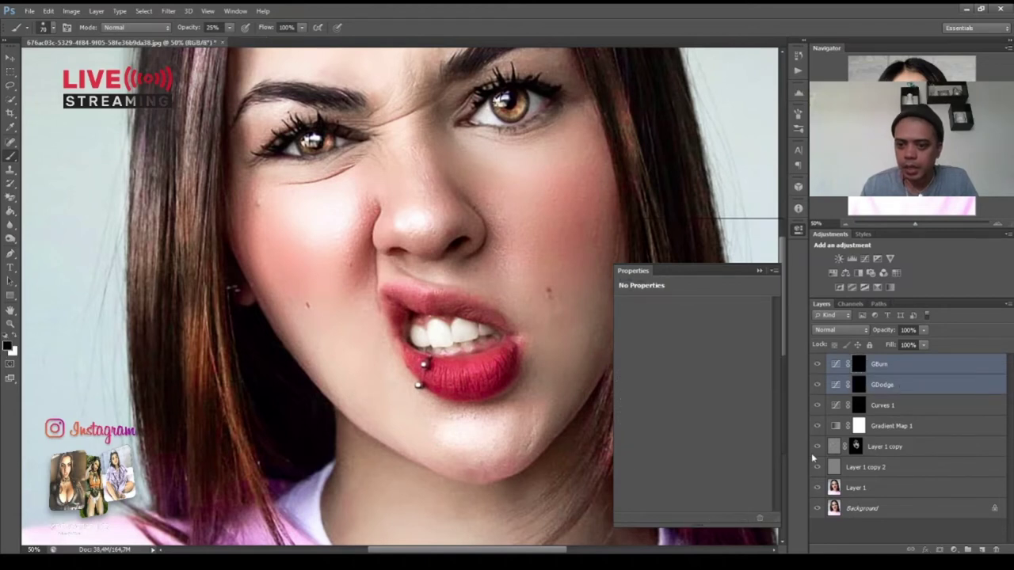
left_click(890, 384)
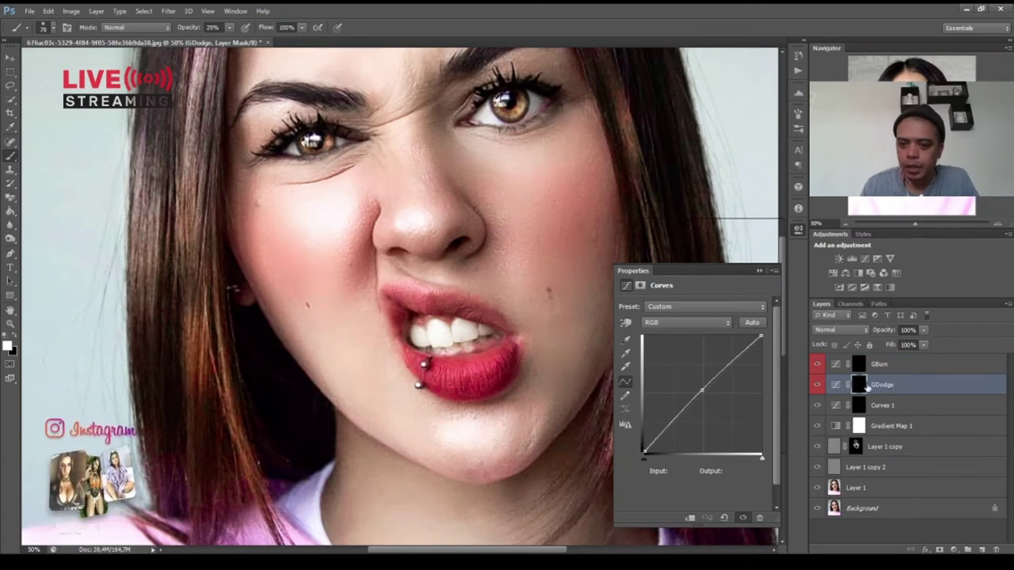
Target the GDodge mask, enlarge the brush to 175 and toggle GDodge to compare
left_click(862, 386)
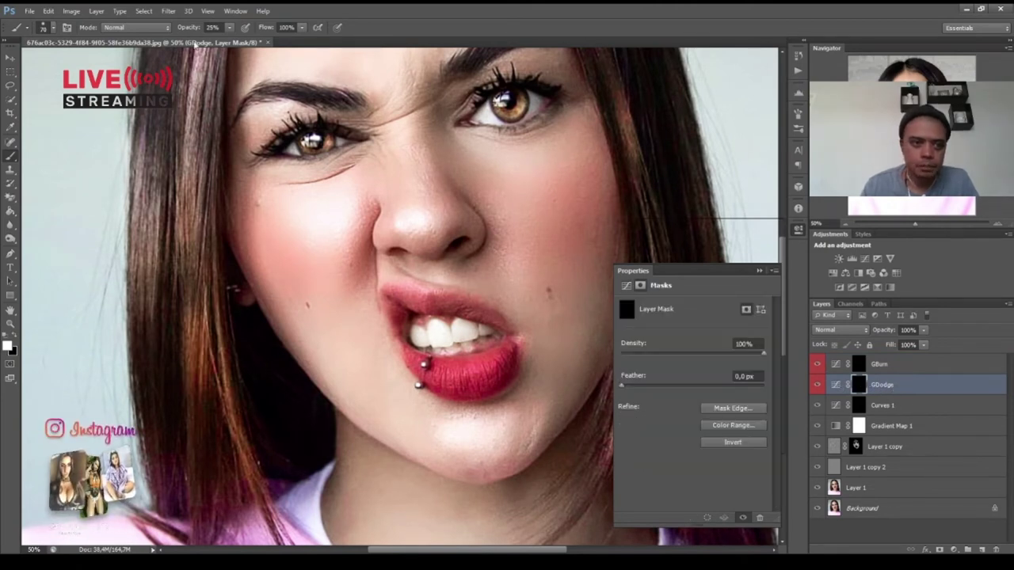
left_click(798, 234)
scroll(570, 253, "up", 1)
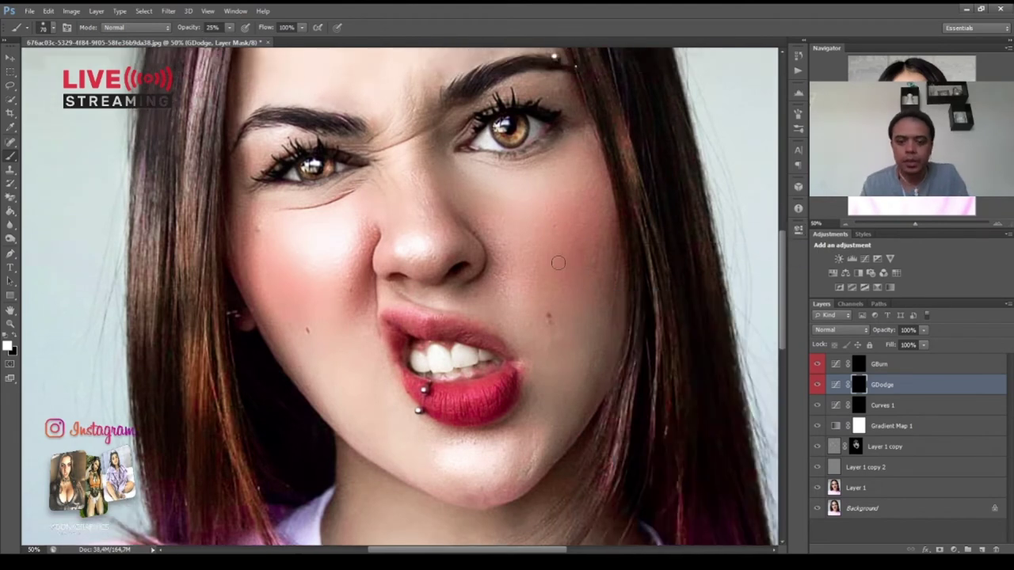
key("bracketright")
key("bracketright")
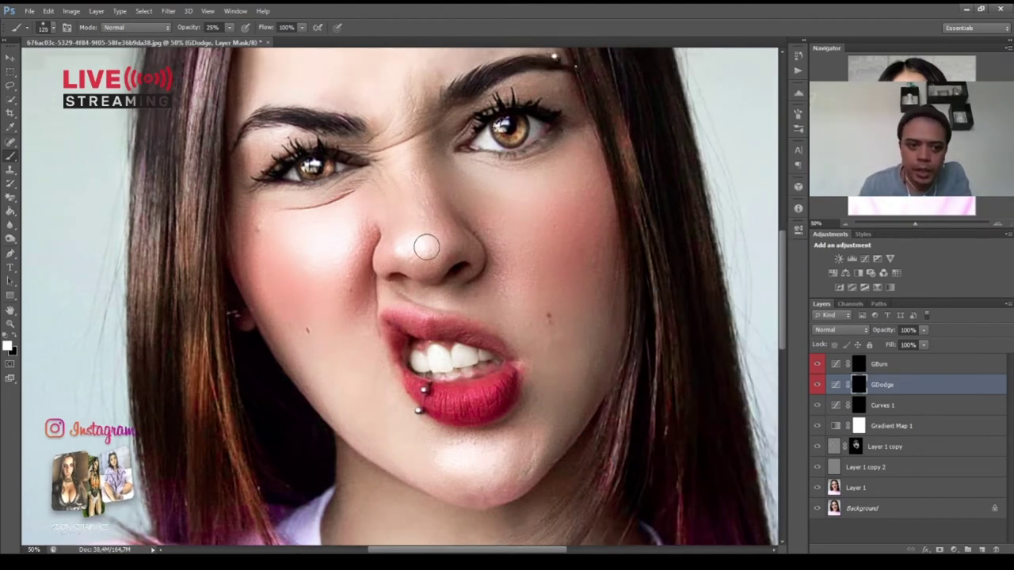
key("bracketright")
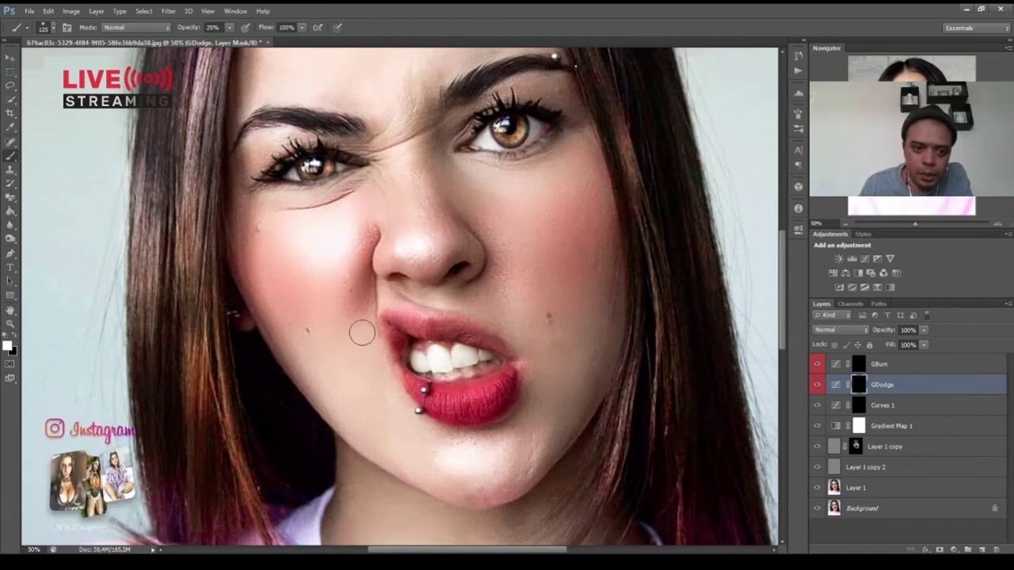
key("bracketright")
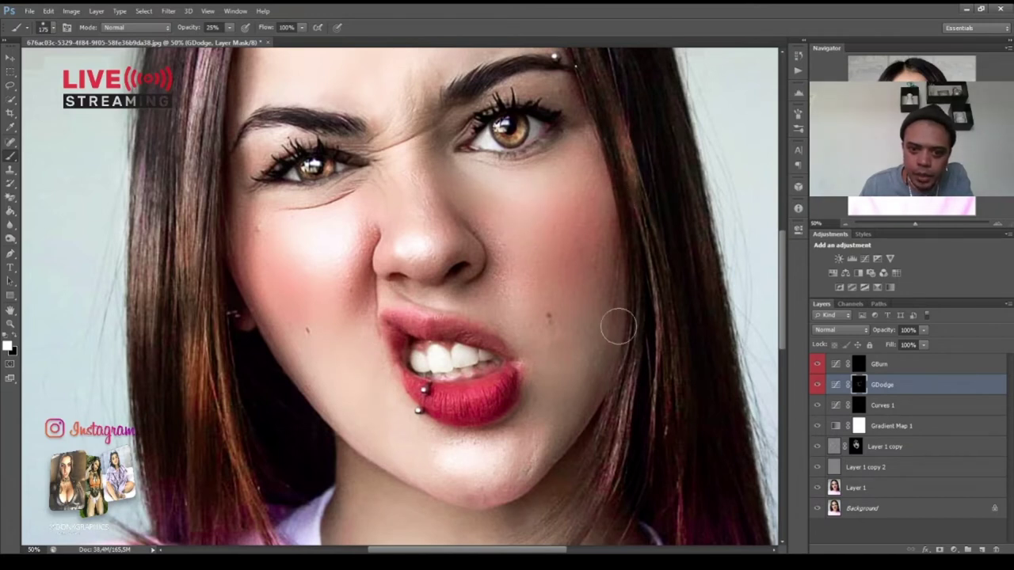
left_click(816, 385)
left_click(817, 385)
left_click(816, 385)
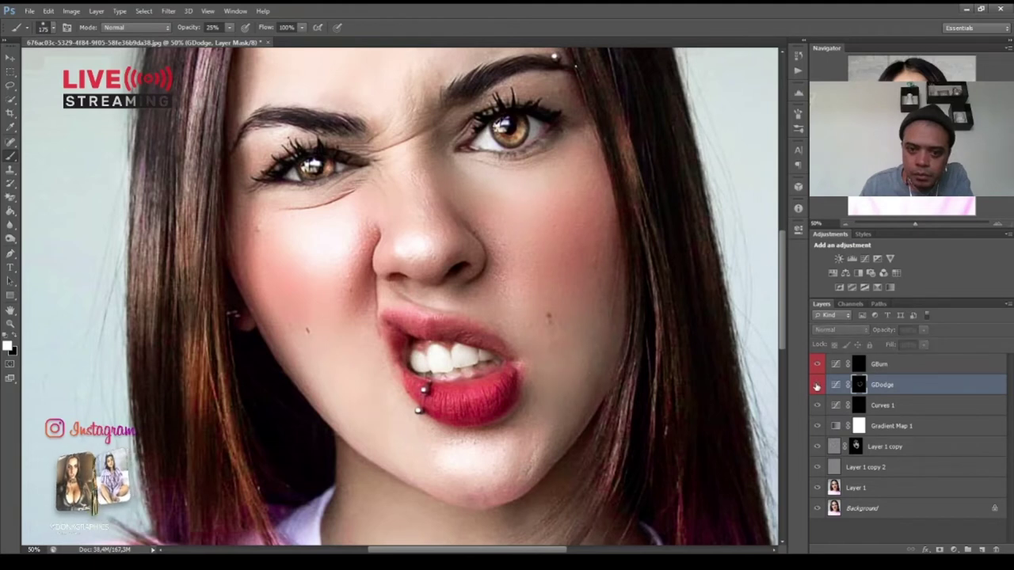
left_click(816, 385)
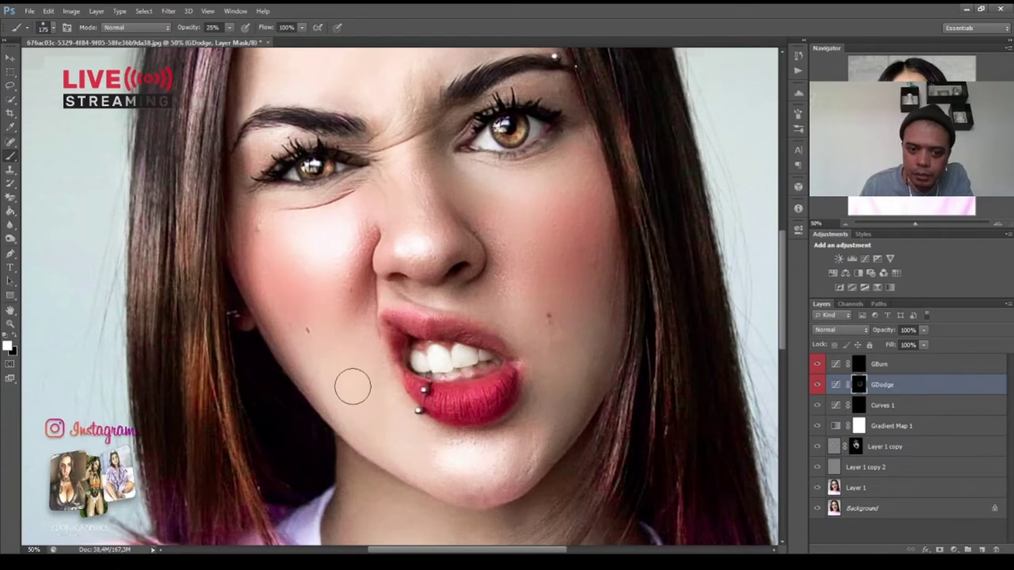
Paint white at 35% opacity on the GDodge mask over the teeth and facial highlights
scroll(351, 385, "up", 2)
key("bracketleft")
key("bracketleft")
key("bracketleft")
key("bracketleft")
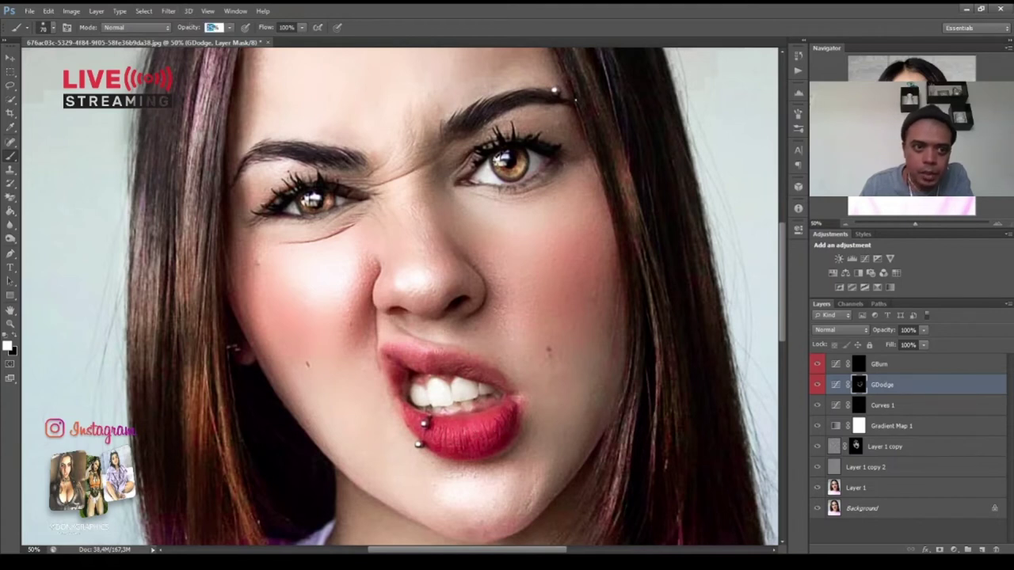
key("Return")
scroll(396, 293, "up", 2)
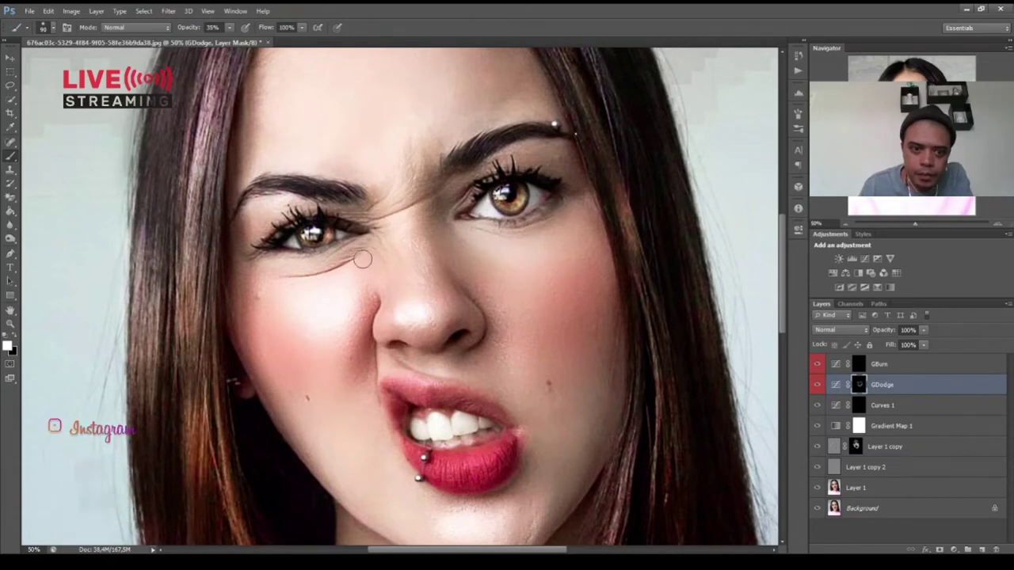
scroll(322, 307, "down", 3)
scroll(323, 308, "down", 3)
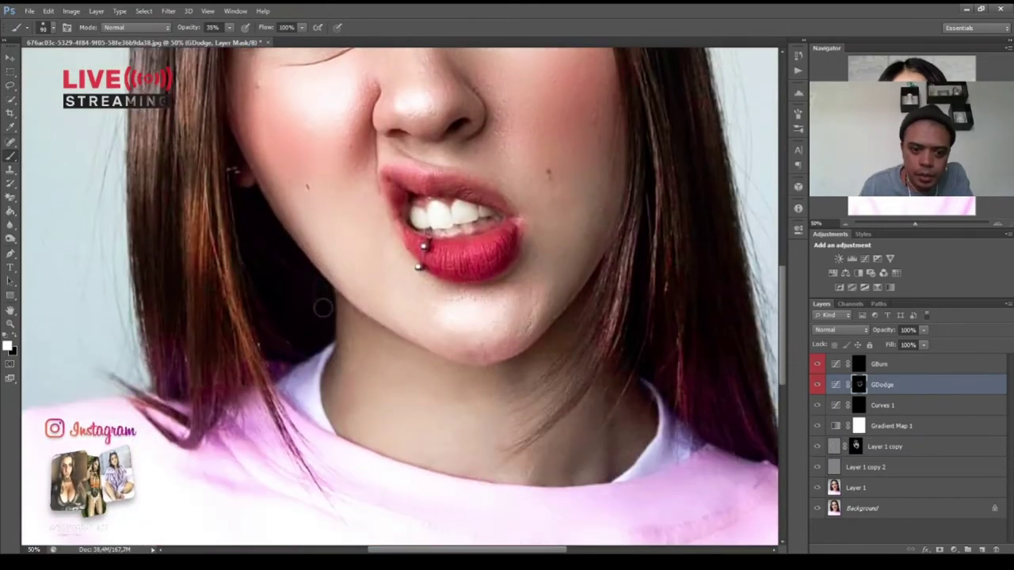
key("bracketright")
key("bracketright")
key("bracketright")
key("bracketright")
key("bracketright")
key("bracketright")
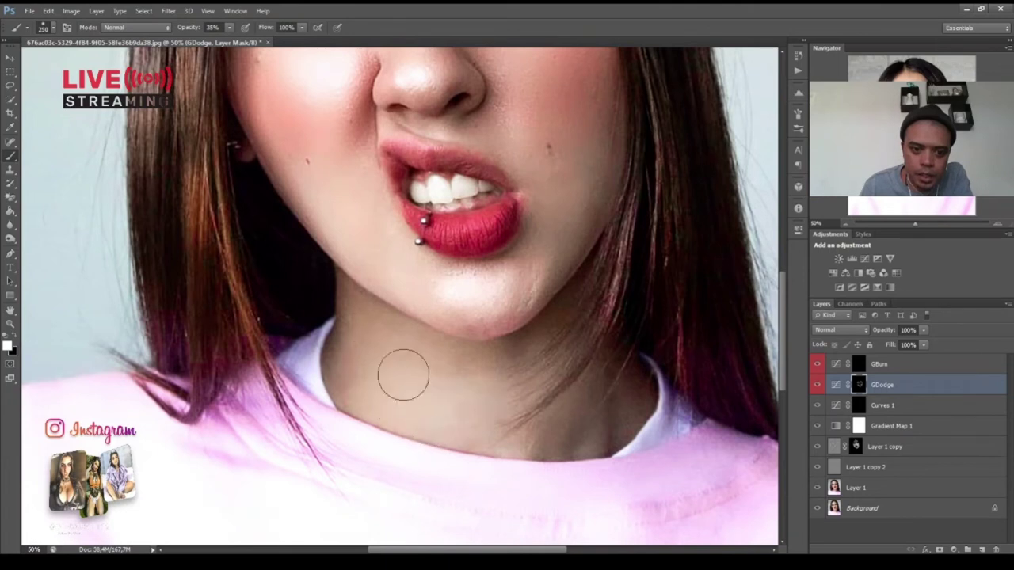
scroll(525, 407, "up", 3)
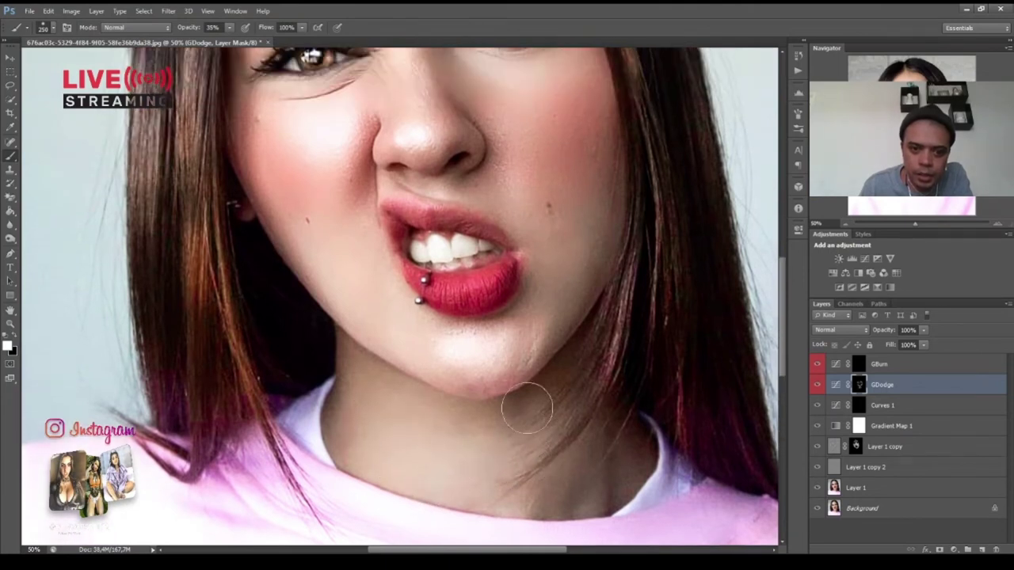
key("bracketleft")
key("bracketleft")
key("bracketleft")
key("bracketleft")
key("bracketleft")
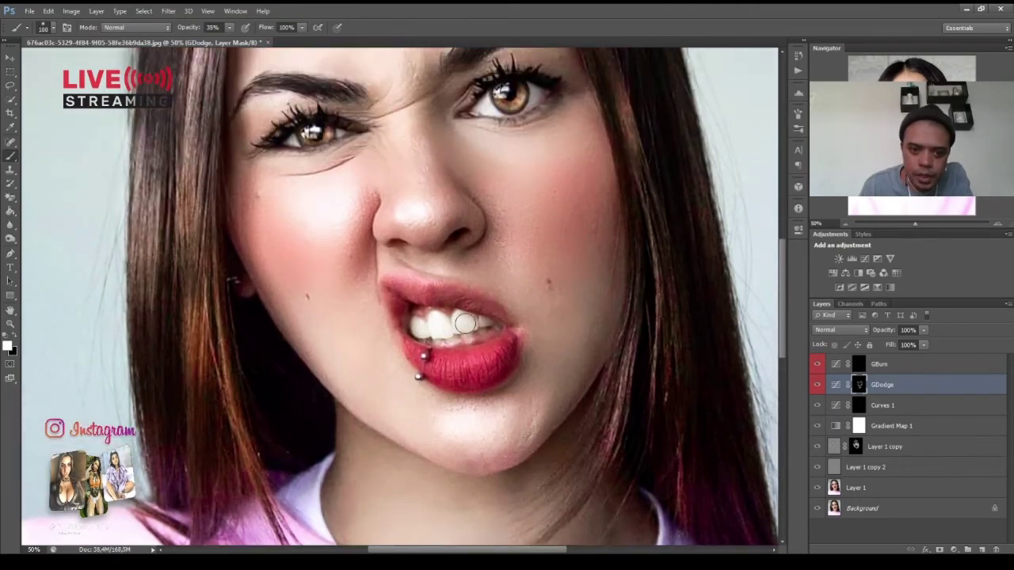
left_click_drag(449, 320, 420, 326)
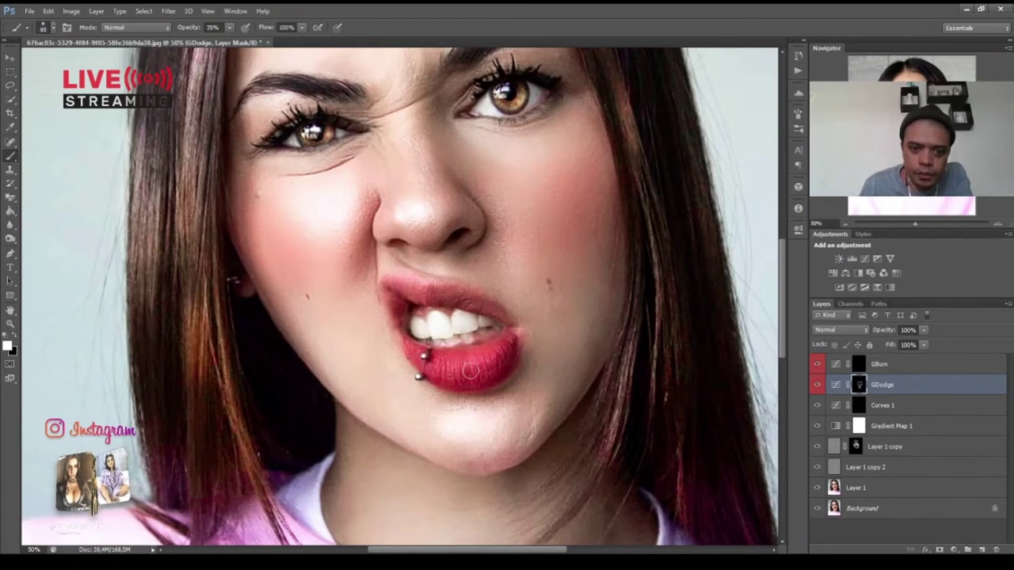
key("bracketleft")
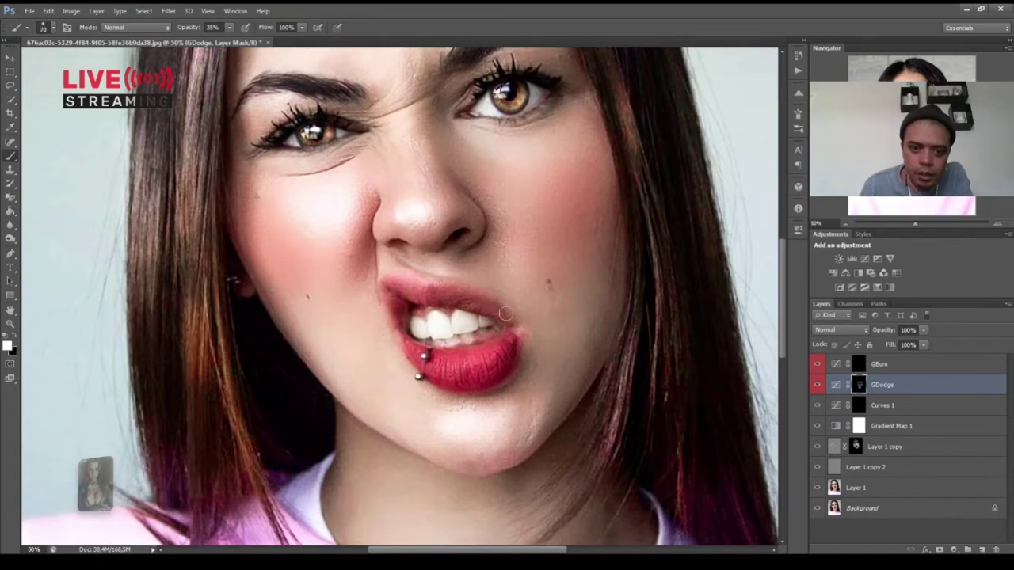
scroll(498, 313, "up", 3)
key("bracketright")
key("bracketright")
key("bracketright")
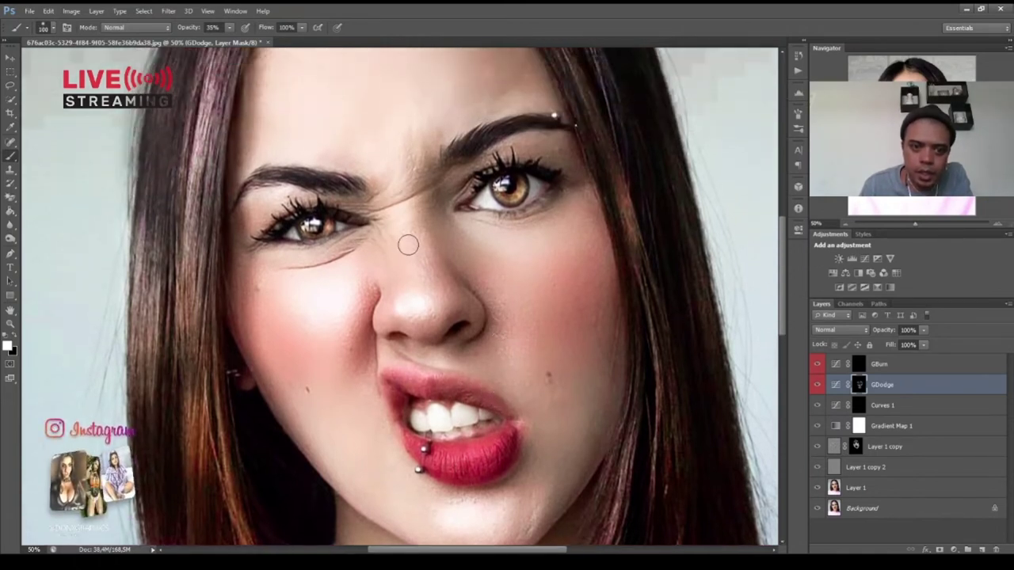
Toggle GDodge on and off to compare, then target the GBurn layer's mask
left_click(816, 385)
left_click(816, 385)
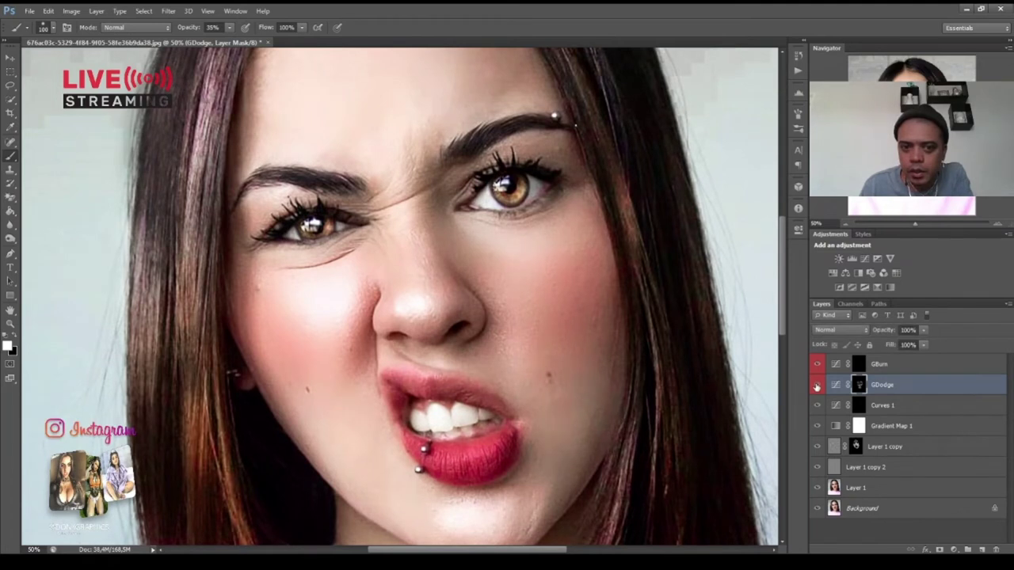
left_click(817, 385)
left_click(817, 385)
left_click(816, 384)
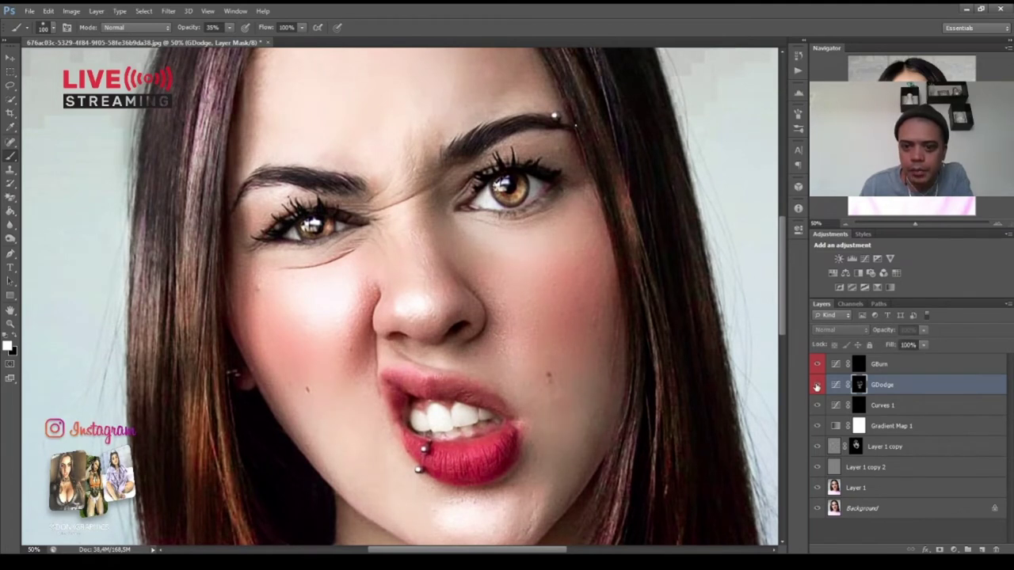
left_click(816, 385)
left_click(857, 366)
scroll(412, 225, "up", 1)
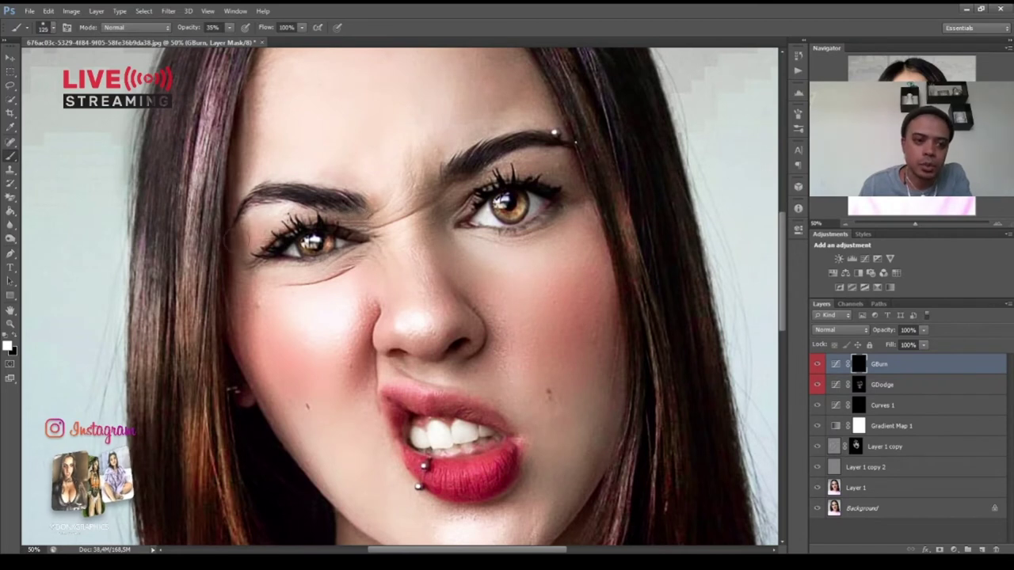
Paint white at 40% opacity on the GBurn mask to deepen shadows around face, nose and lips
key("bracketleft")
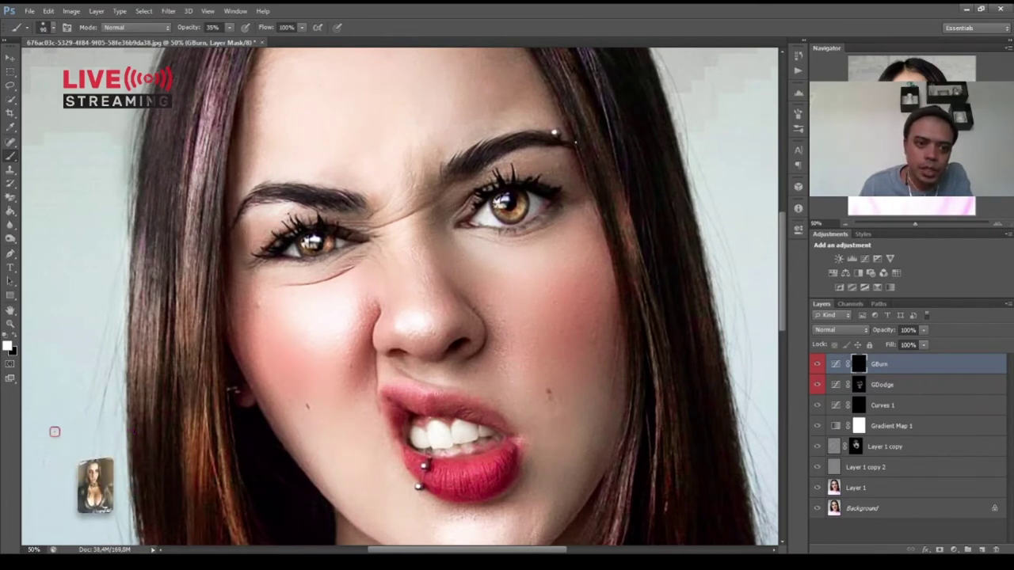
key("bracketleft")
key("bracketleft")
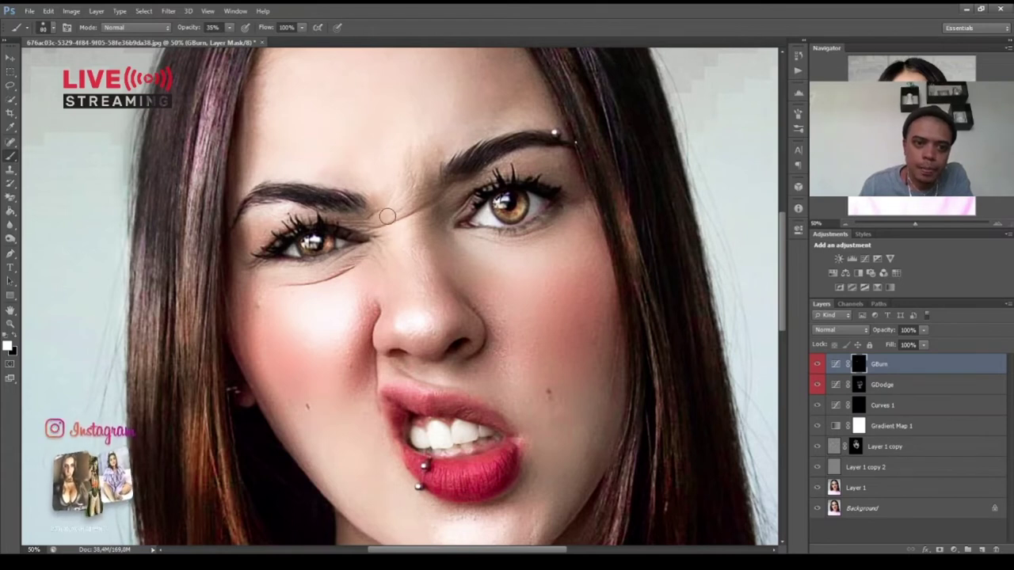
key("Return")
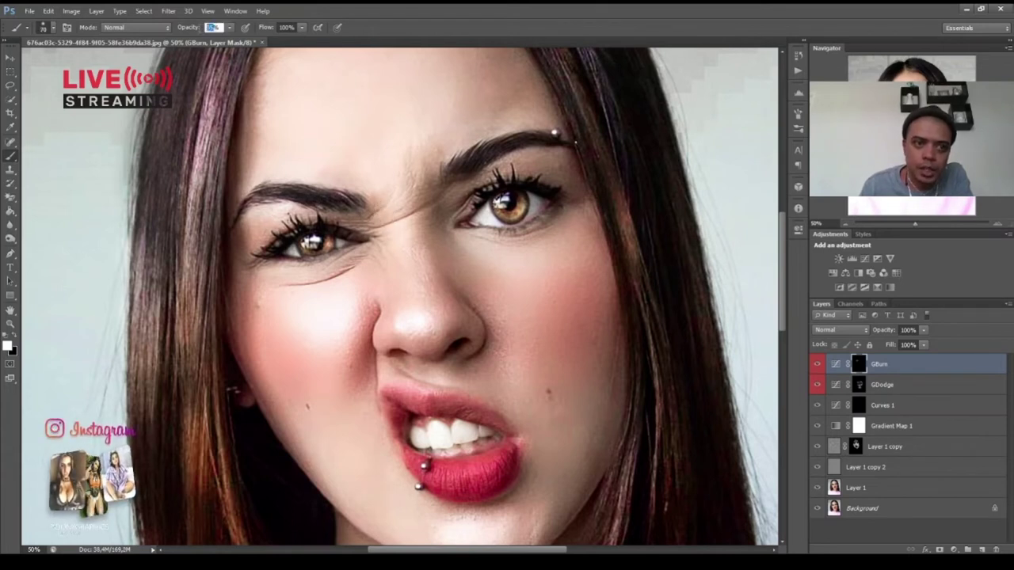
key("Return")
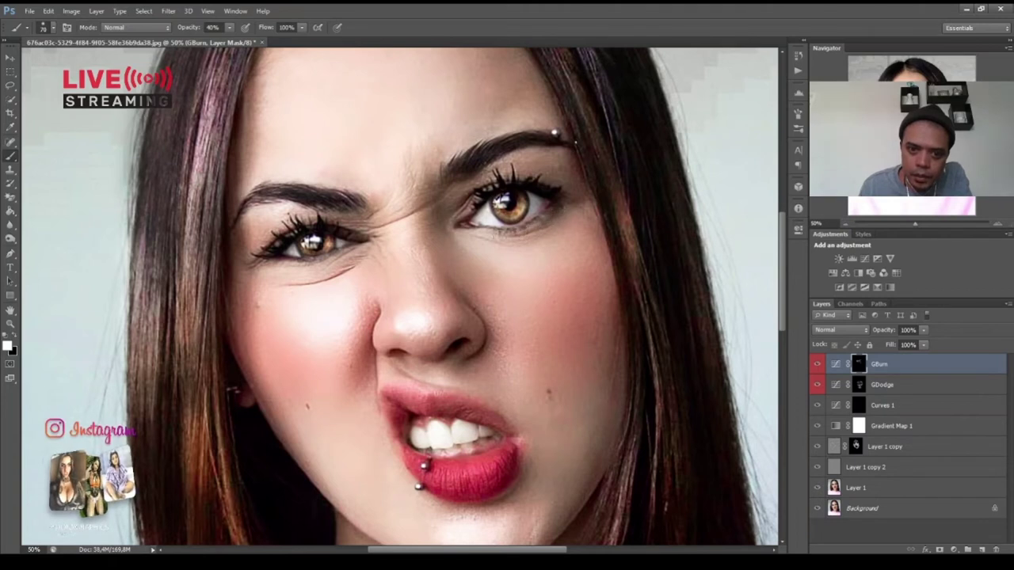
scroll(415, 286, "down", 2)
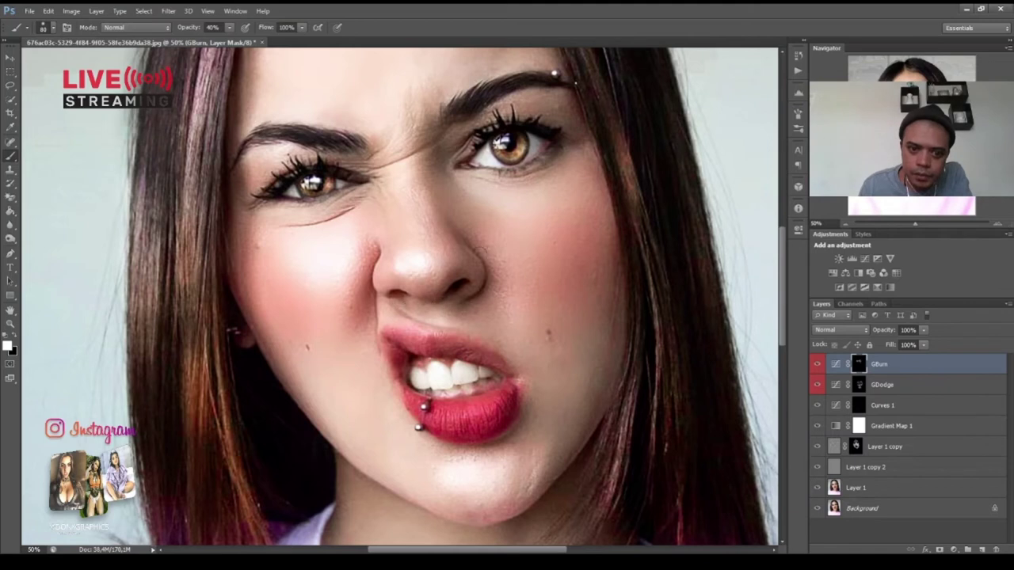
scroll(519, 278, "down", 2)
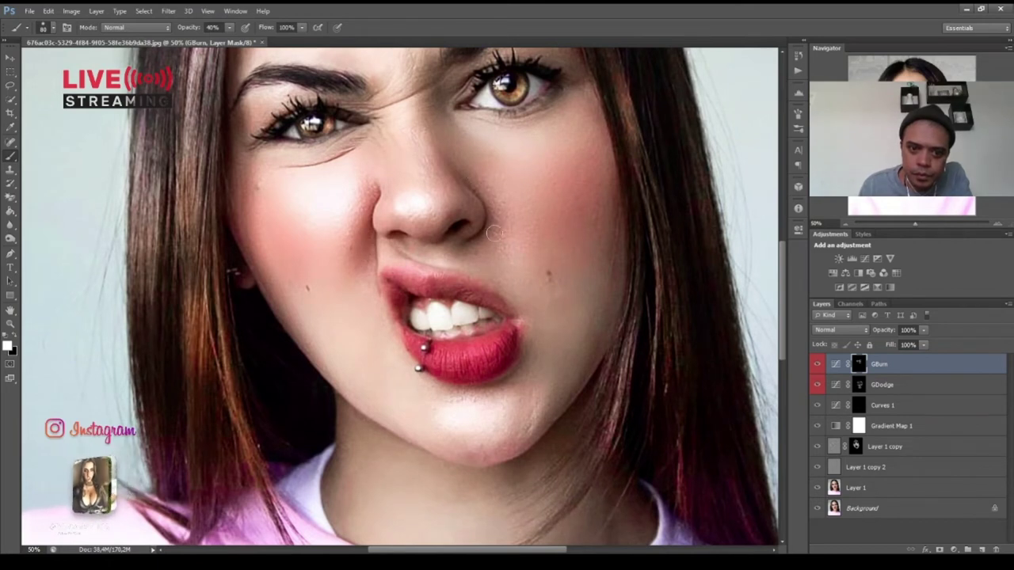
key("bracketright")
key("bracketright")
key("bracketright")
key("bracketright")
key("bracketright")
key("bracketright")
key("bracketright")
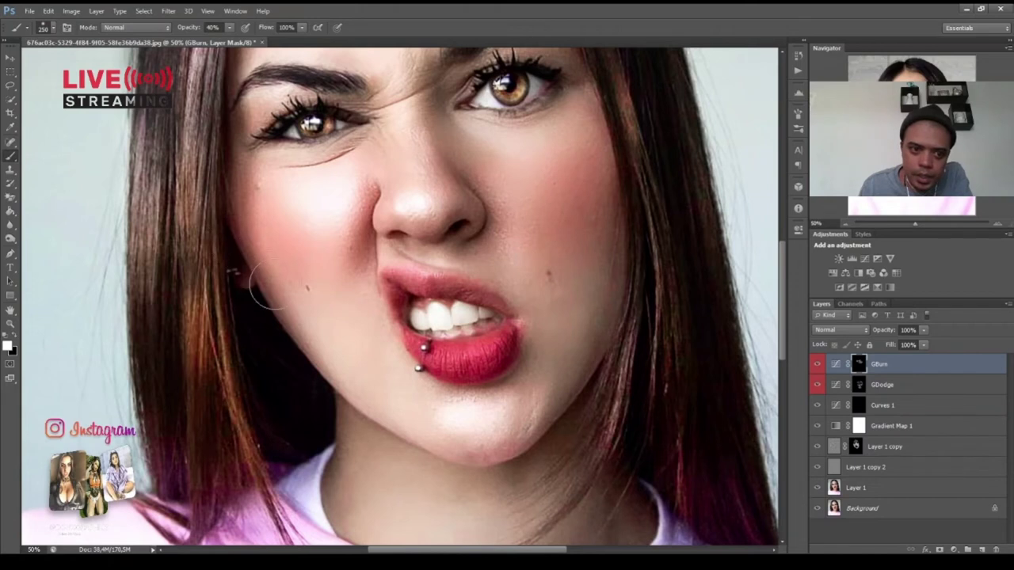
key("bracketleft")
key("bracketleft")
key("bracketleft")
key("bracketleft")
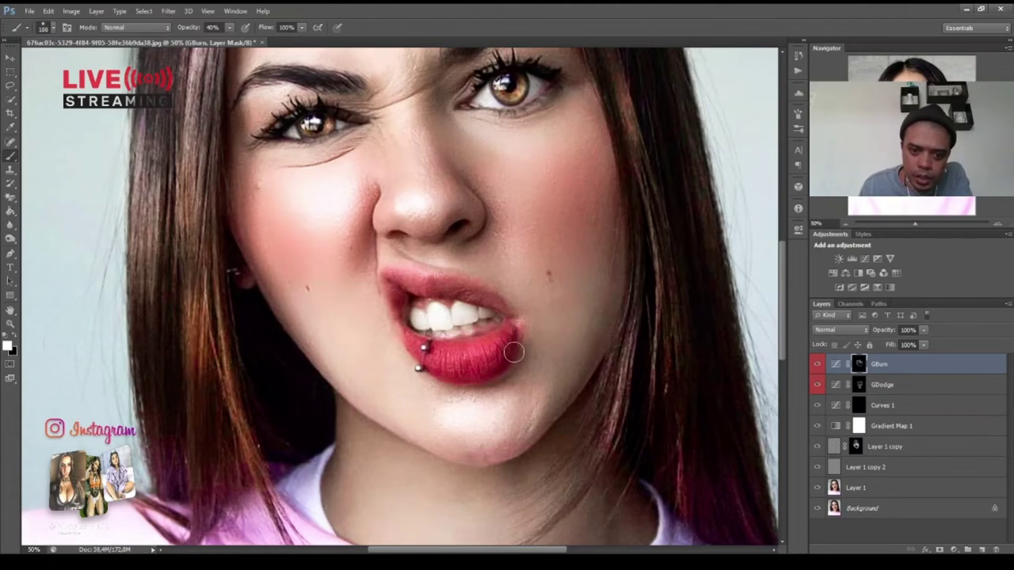
key("bracketleft")
key("bracketleft")
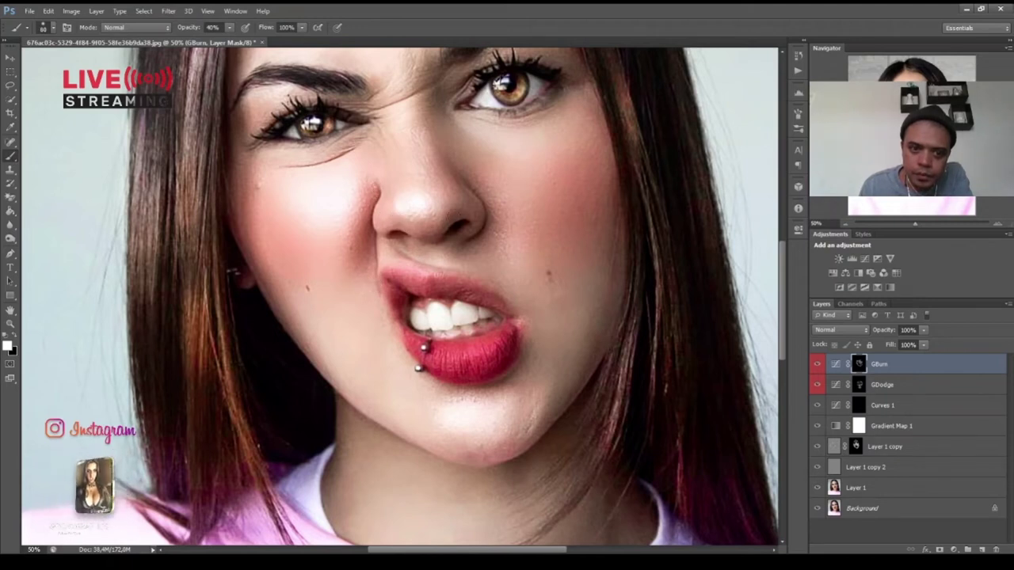
scroll(506, 235, "up", 3)
scroll(506, 235, "up", 3)
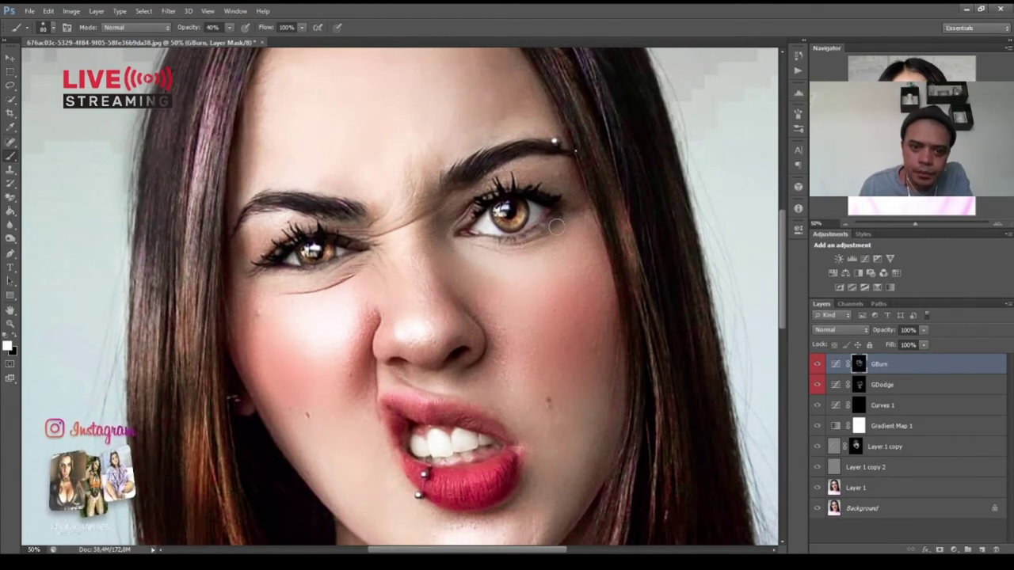
key("ctrl+0")
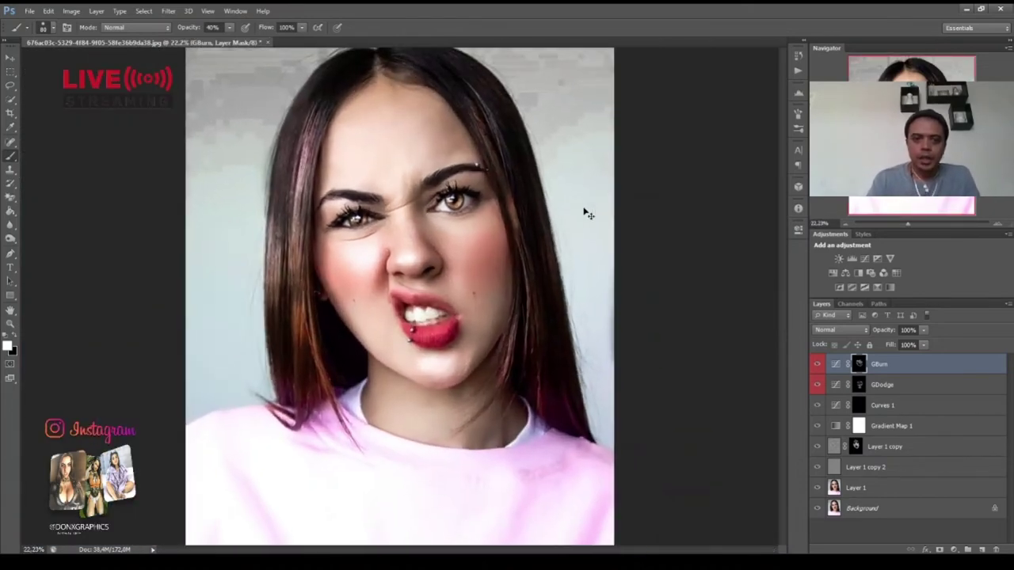
key("v")
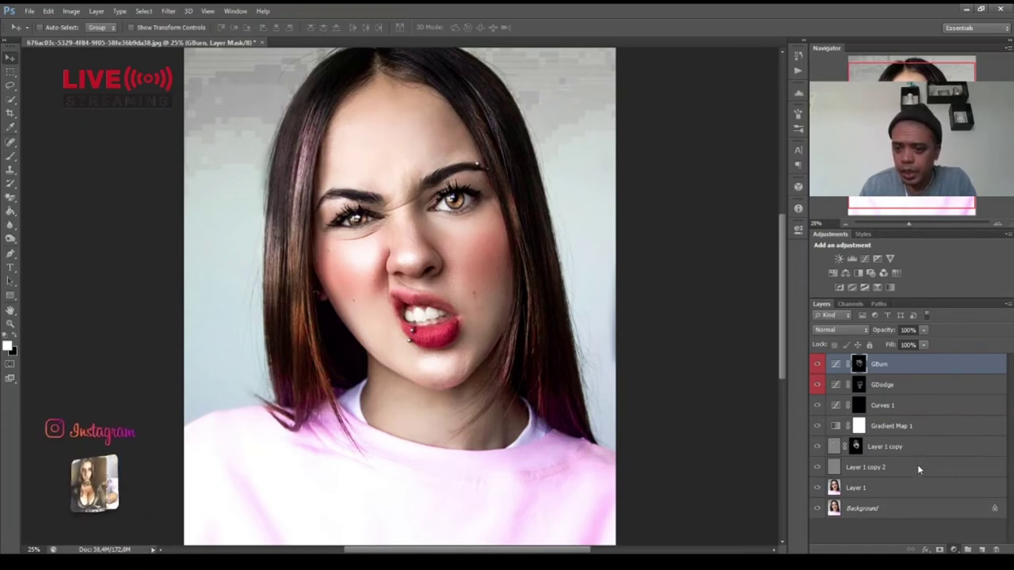
Add a Hue/Saturation layer with Colorize on and Saturation 21, inverting its mask to black
double_click(858, 364)
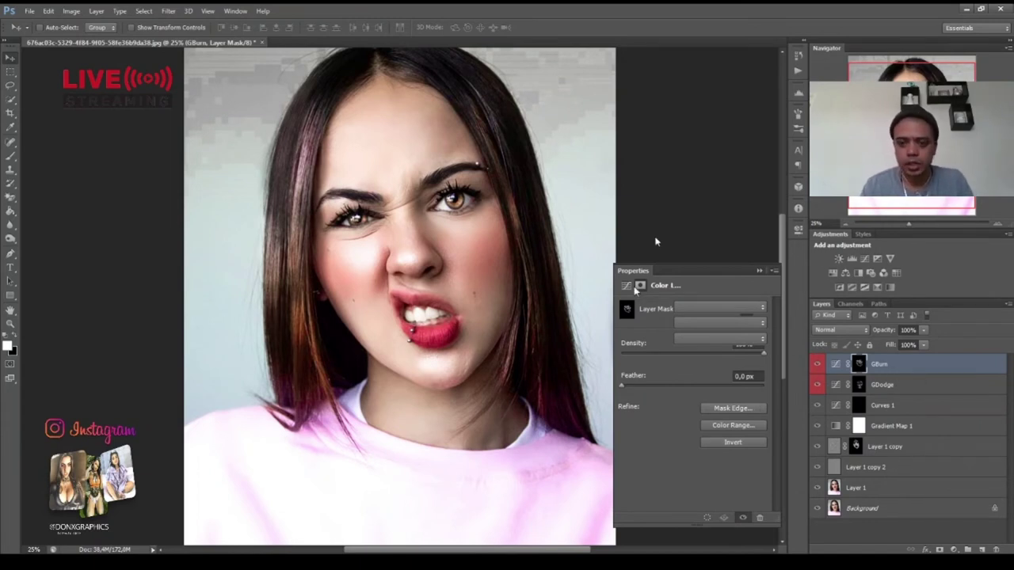
left_click(895, 273)
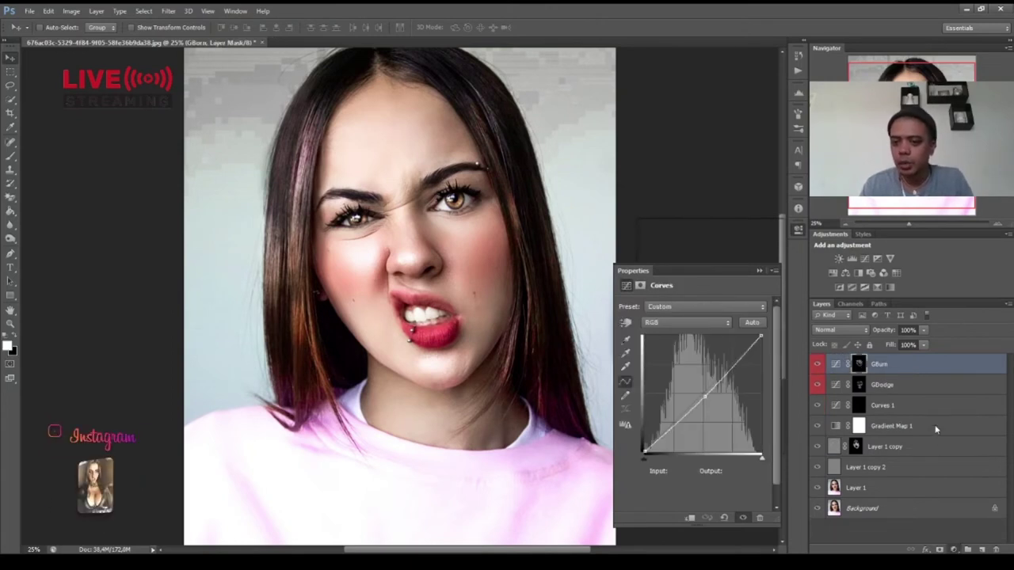
left_click(845, 272)
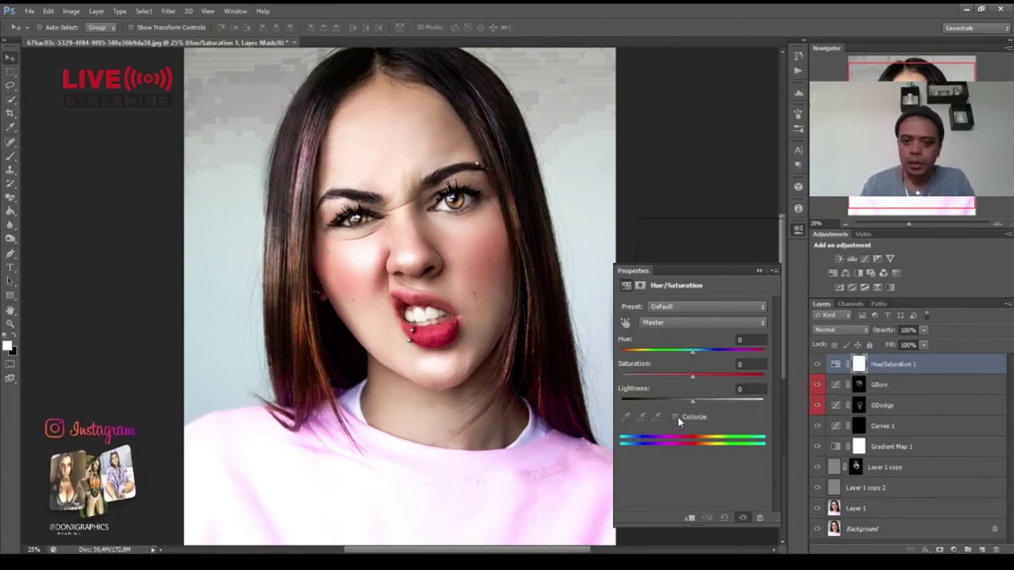
left_click(676, 417)
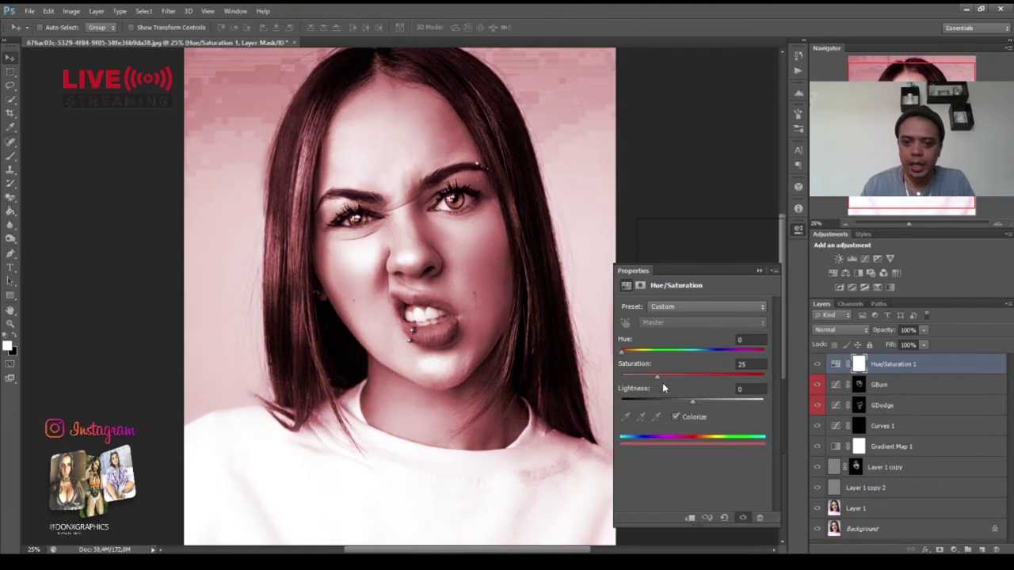
left_click_drag(651, 377, 656, 376)
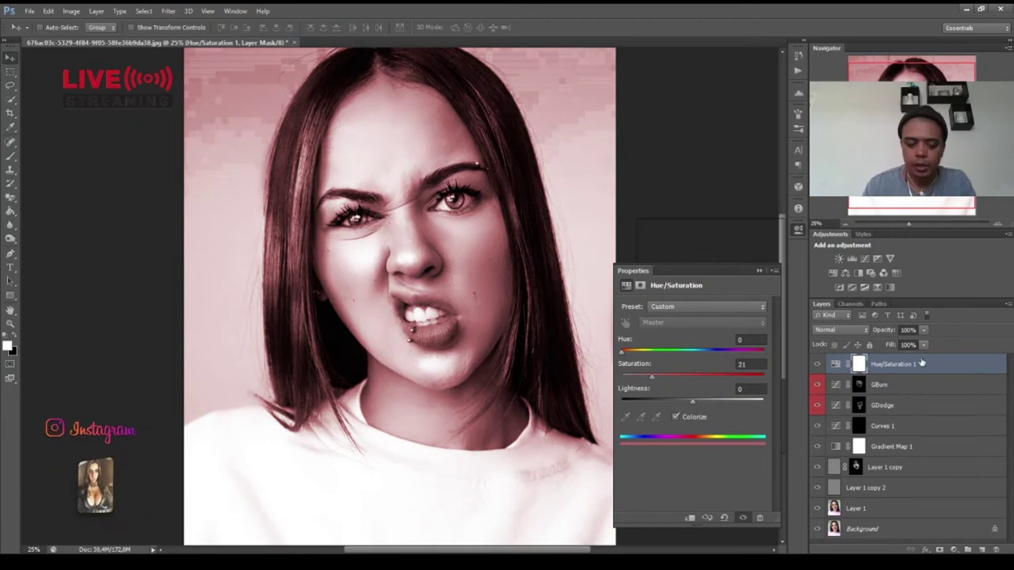
key("ctrl+i")
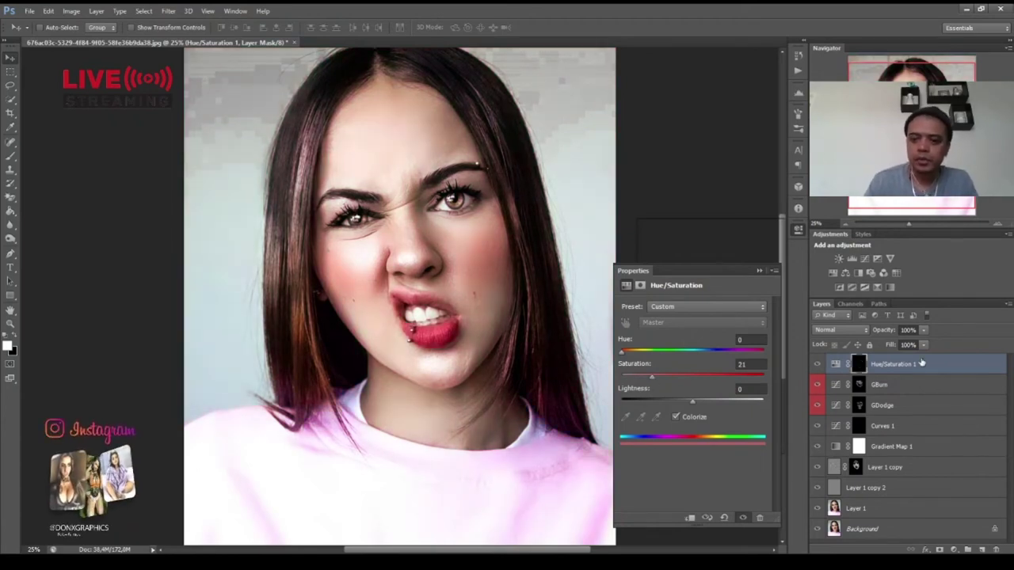
key("b")
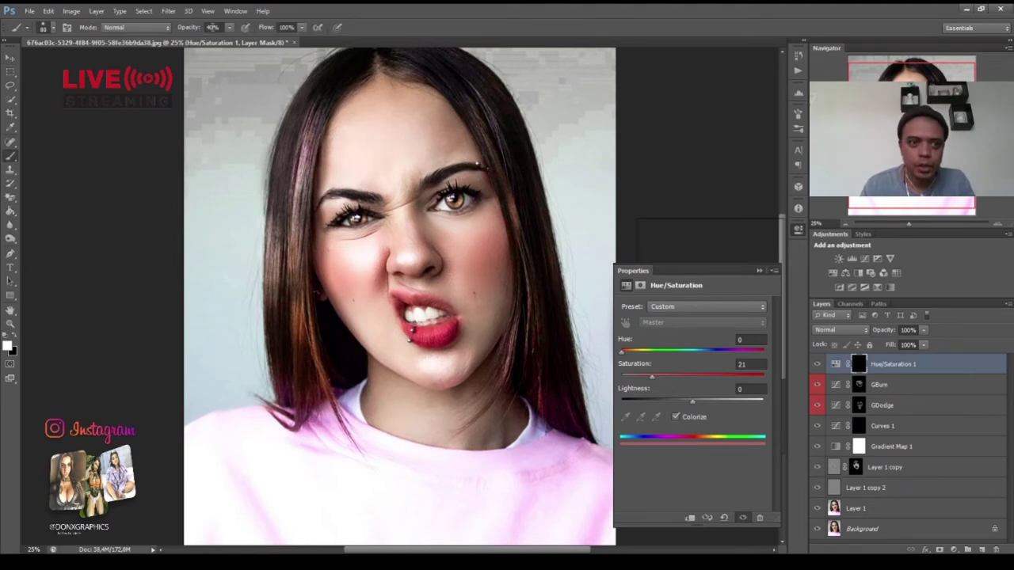
Zoom in on the face, close the Properties panel, and set brush opacity to 20%
left_click(212, 27)
key("ctrl+plus")
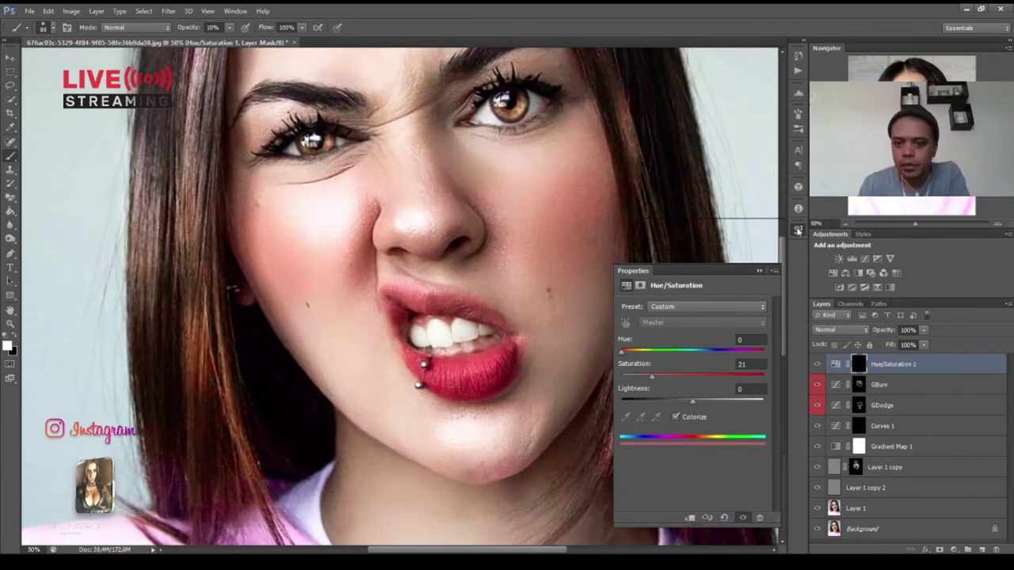
left_click(799, 230)
scroll(626, 324, "up", 2)
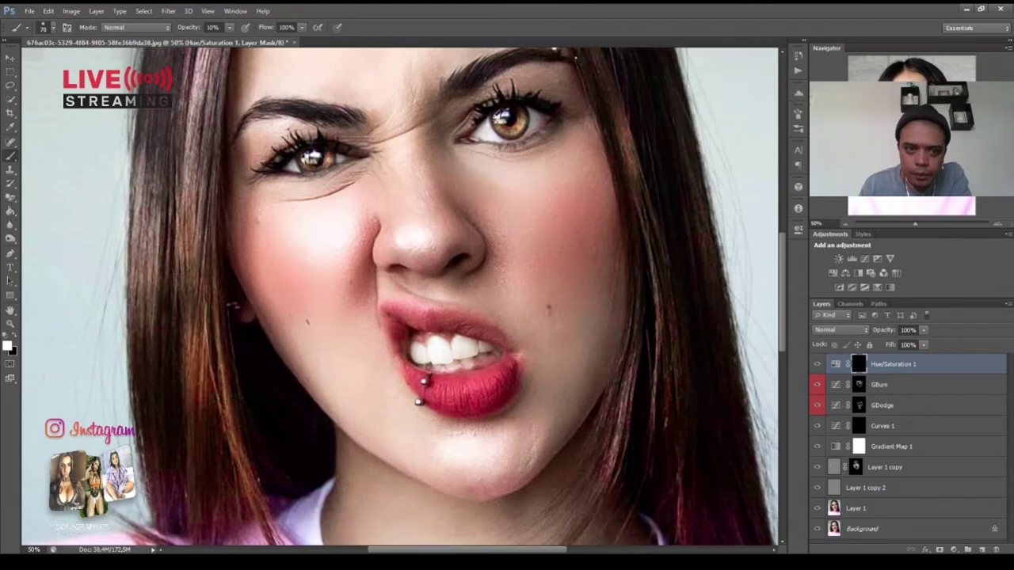
left_click(212, 27)
type("30")
key("Return")
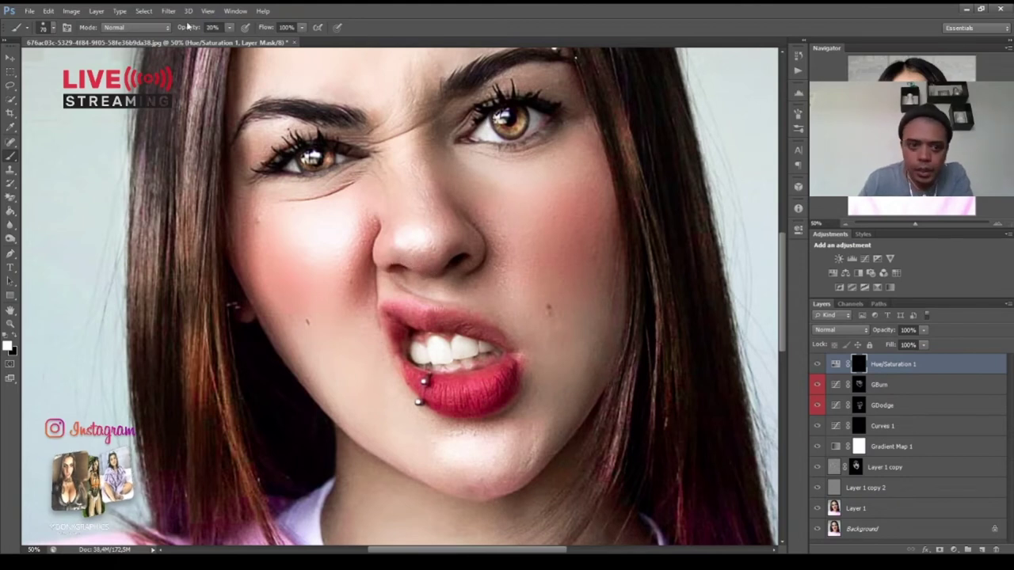
key("2")
key("bracketright")
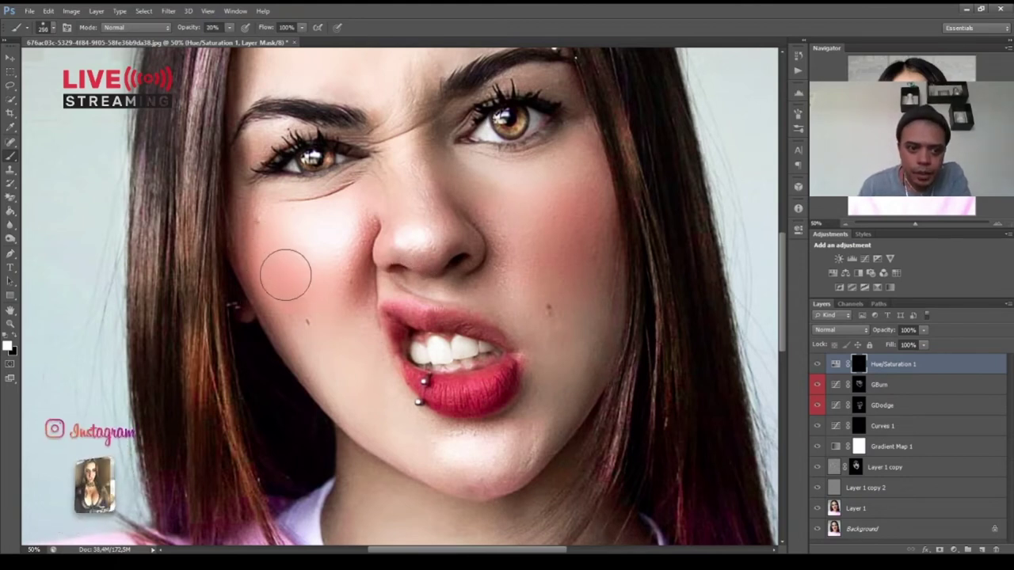
Paint white on the Hue/Saturation 1 mask over the cheeks, nose, eyebrow and eye area
left_click_drag(293, 295, 310, 305)
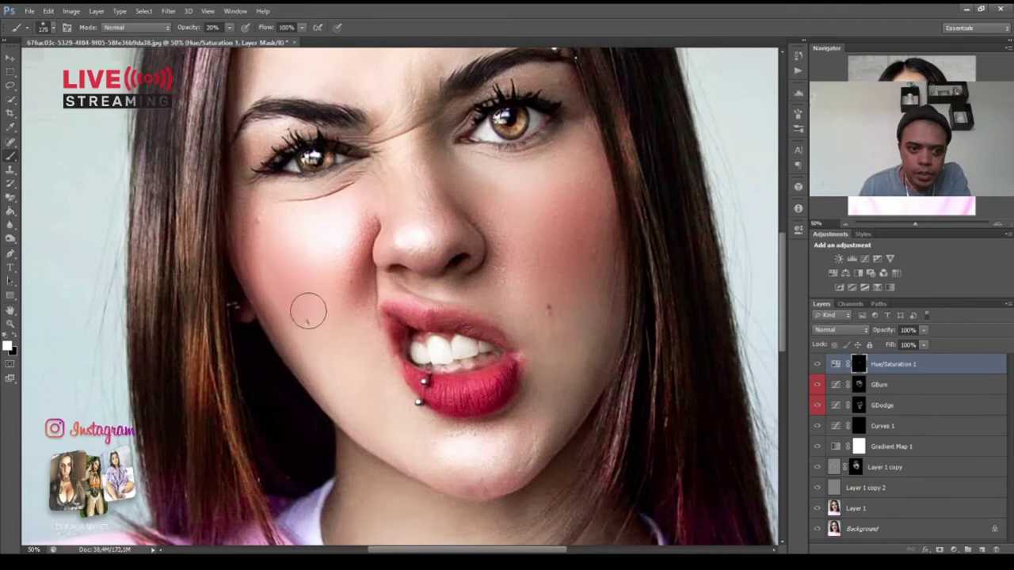
key("bracketleft")
key("bracketleft")
key("bracketleft")
key("bracketleft")
key("bracketleft")
key("bracketleft")
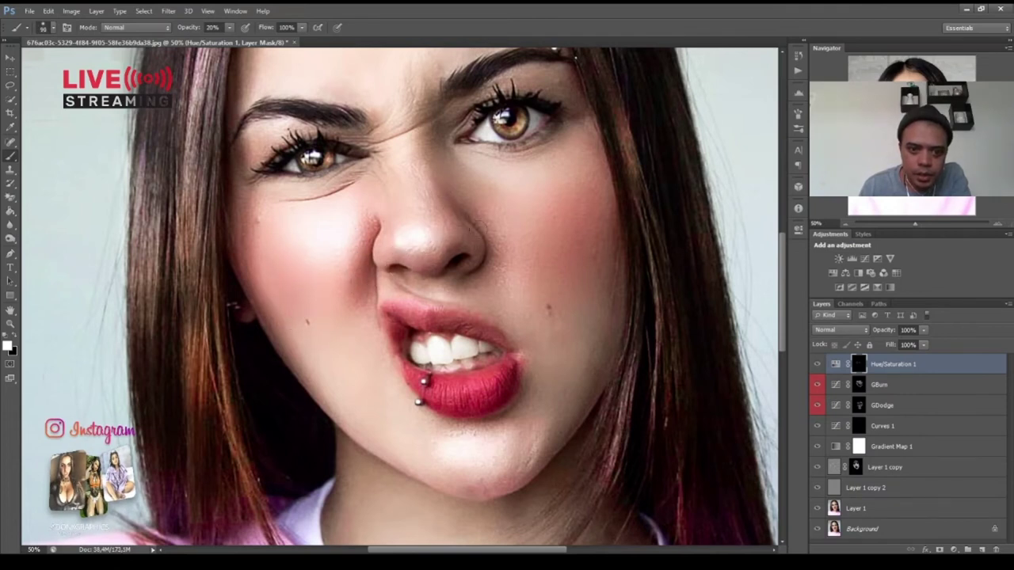
key("bracketright")
key("bracketright")
key("bracketright")
key("bracketright")
key("bracketright")
key("bracketright")
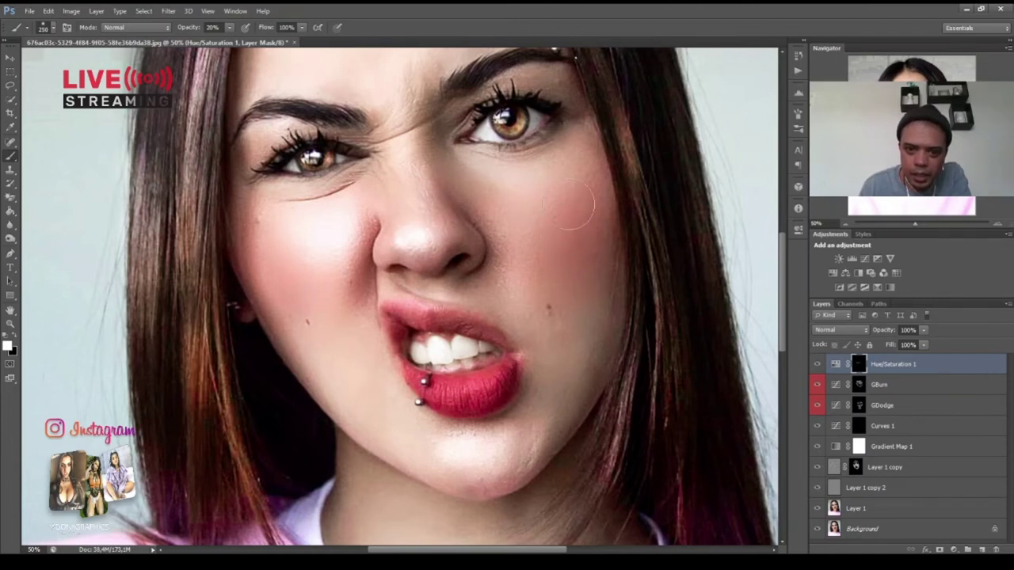
key("bracketleft")
key("bracketleft")
key("bracketleft")
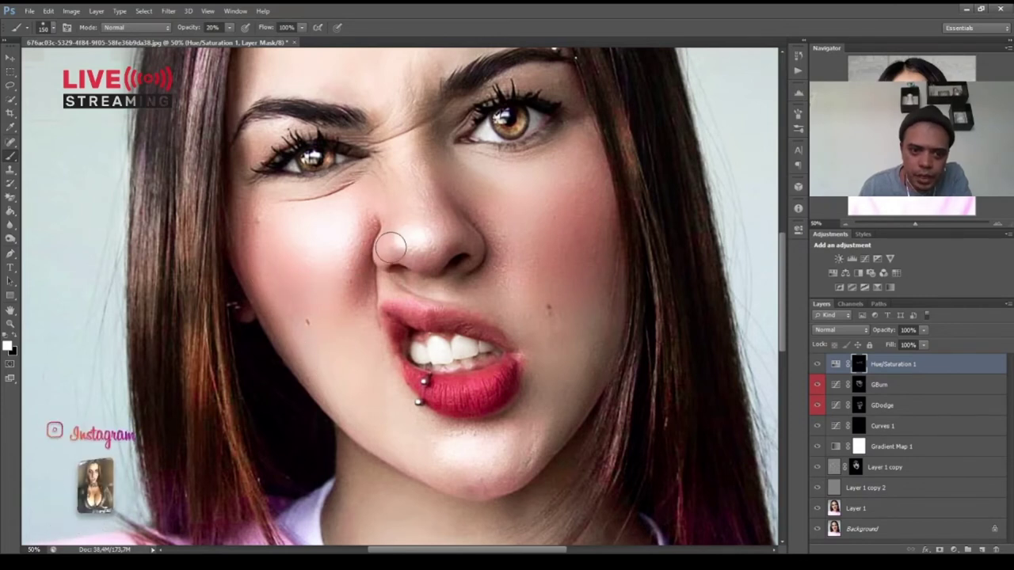
key("bracketleft")
key("bracketleft")
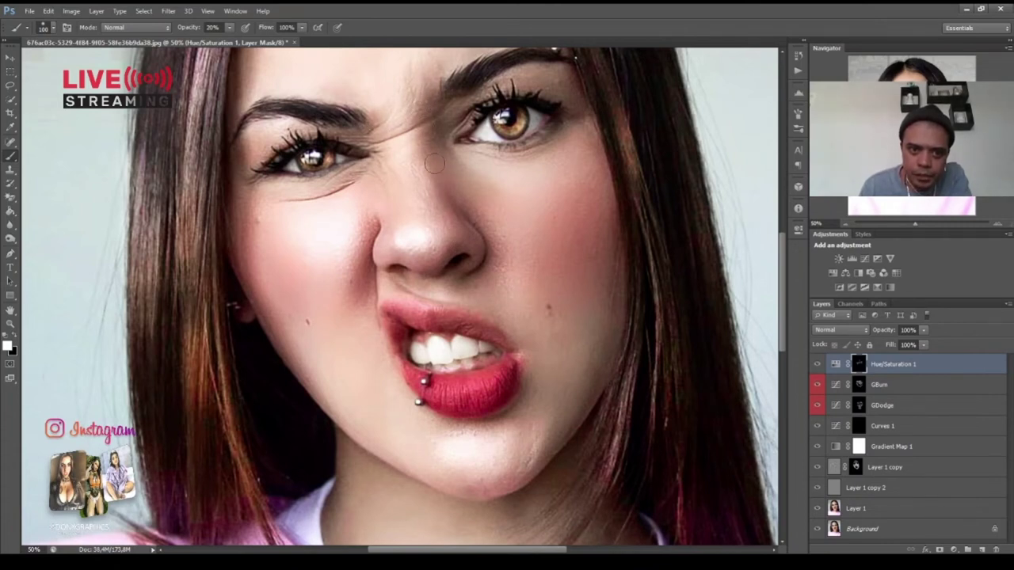
scroll(450, 191, "up", 2)
key("bracketright")
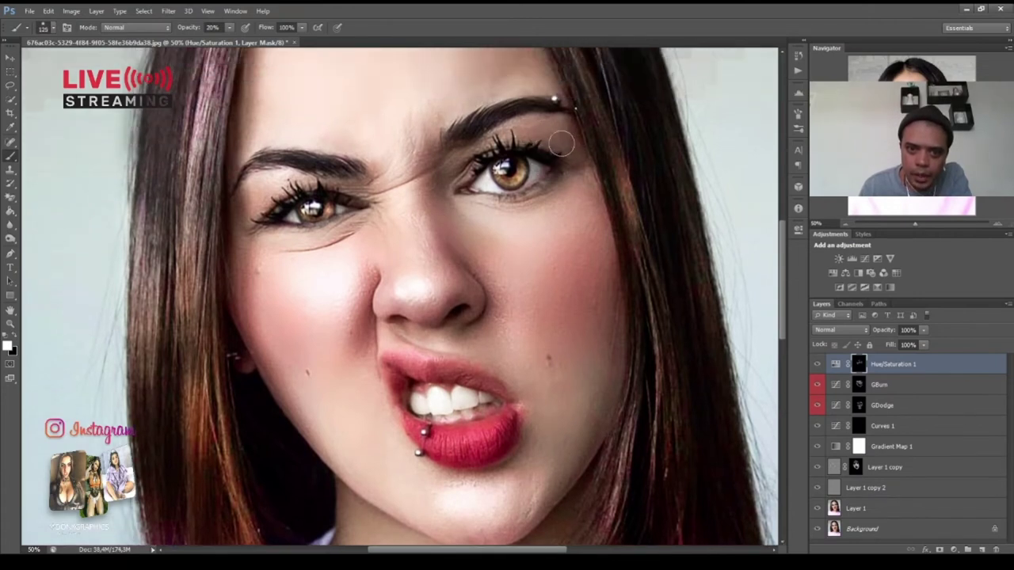
key("bracketleft")
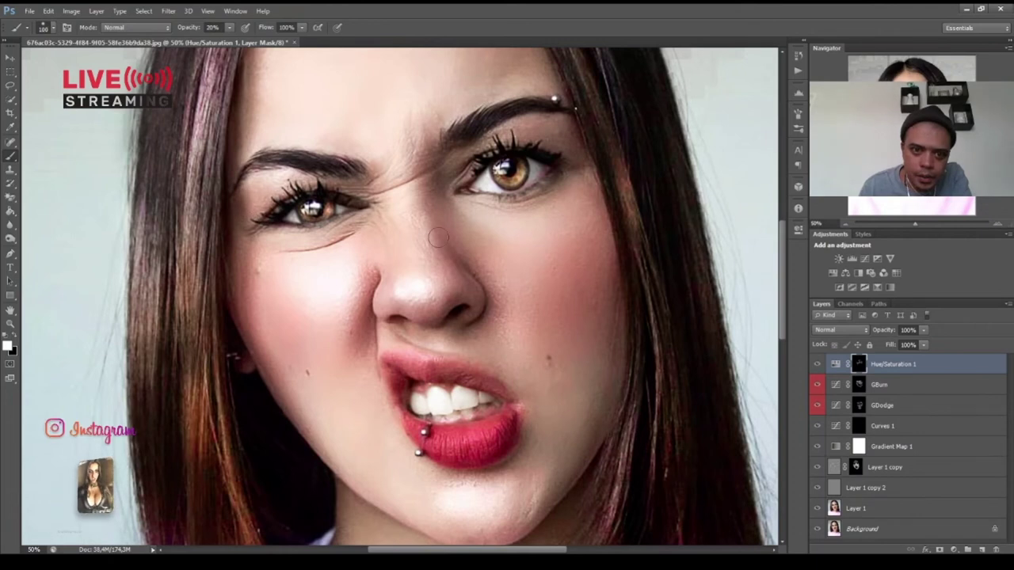
Brush the pink tint onto the chin, the other cheek and the upper lip
scroll(529, 440, "down", 4)
key("bracketright")
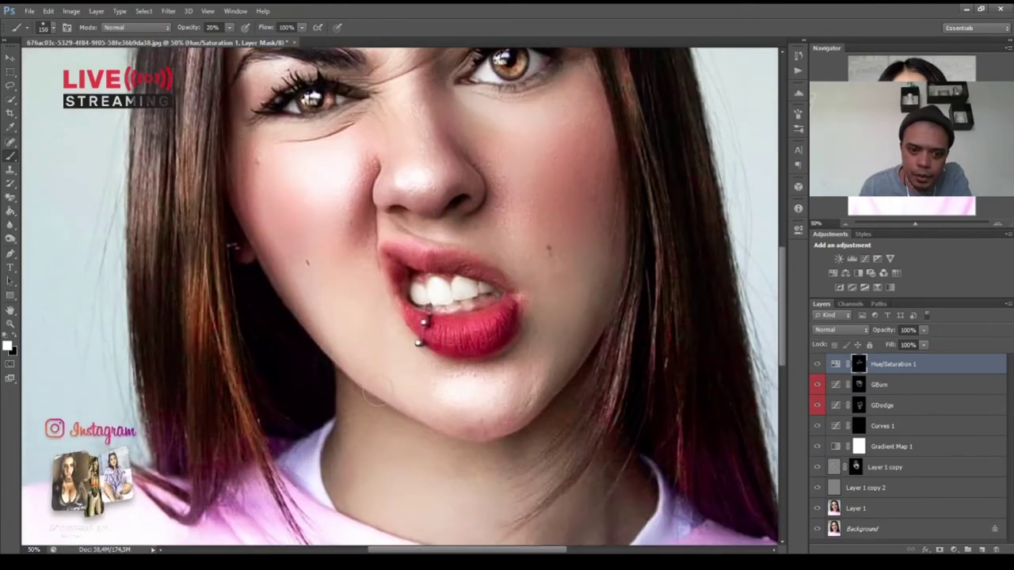
key("bracketright")
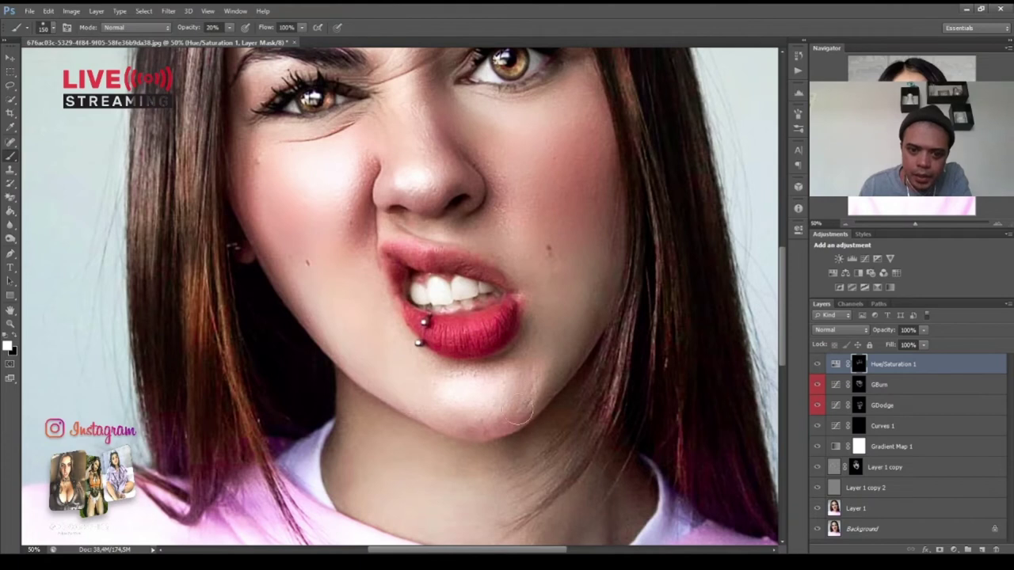
scroll(473, 419, "up", 2)
key("bracketleft")
key("bracketleft")
key("bracketleft")
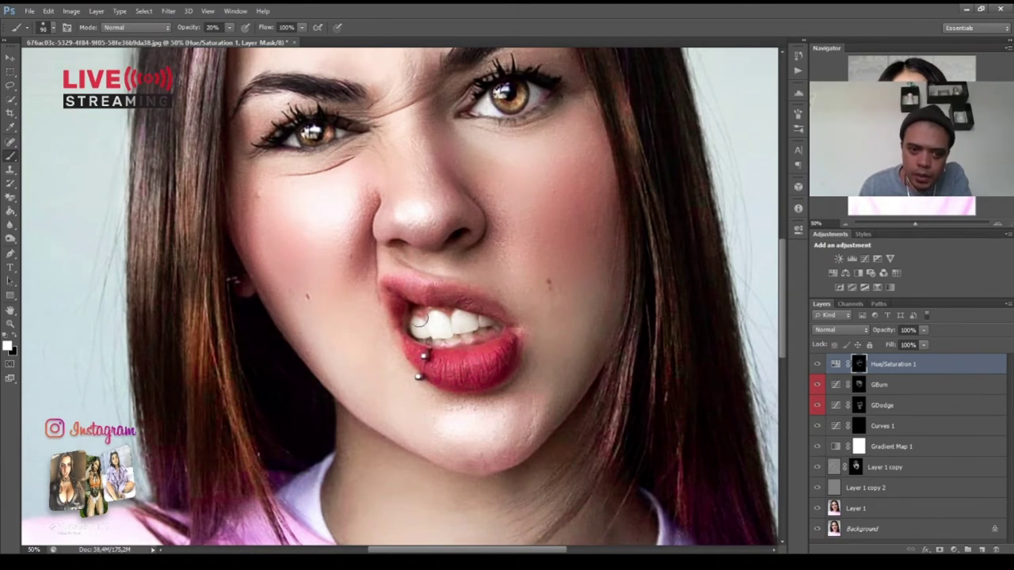
left_click_drag(395, 292, 399, 293)
scroll(485, 310, "up", 3)
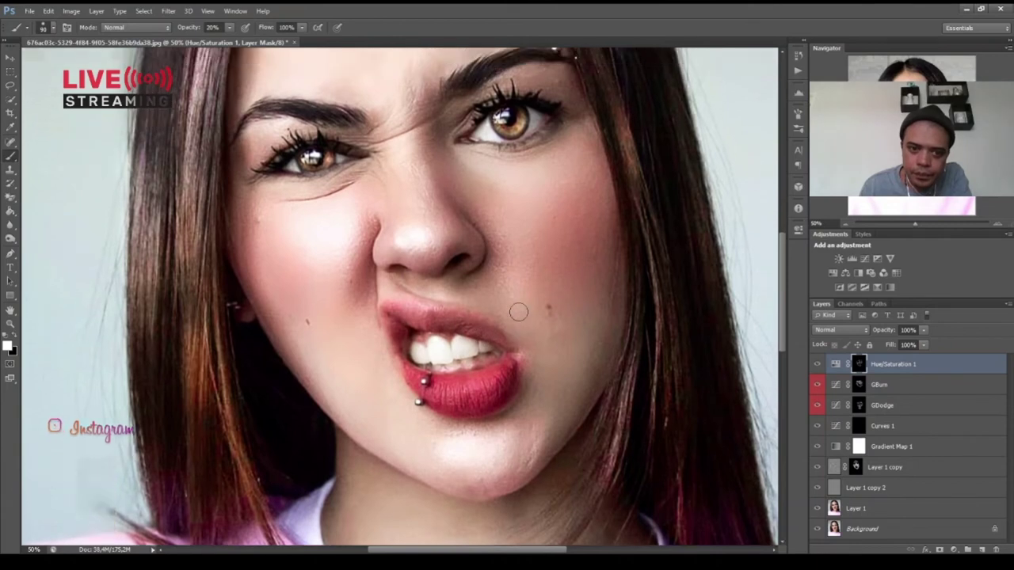
Compare Hue/Saturation 1 on and off, then set its blend mode to Soft Light
left_click(818, 365)
left_click(818, 365)
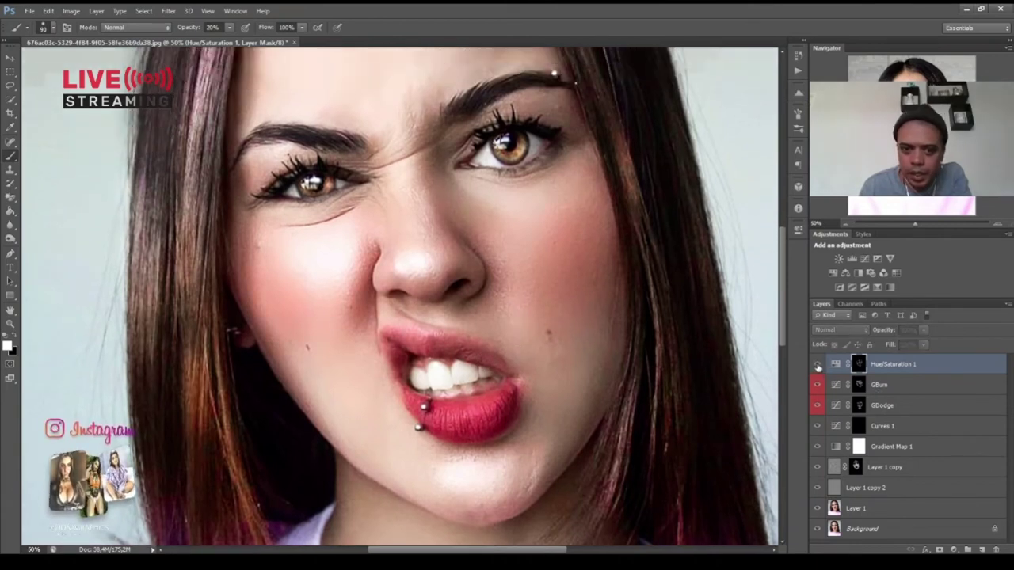
left_click(817, 364)
left_click(818, 364)
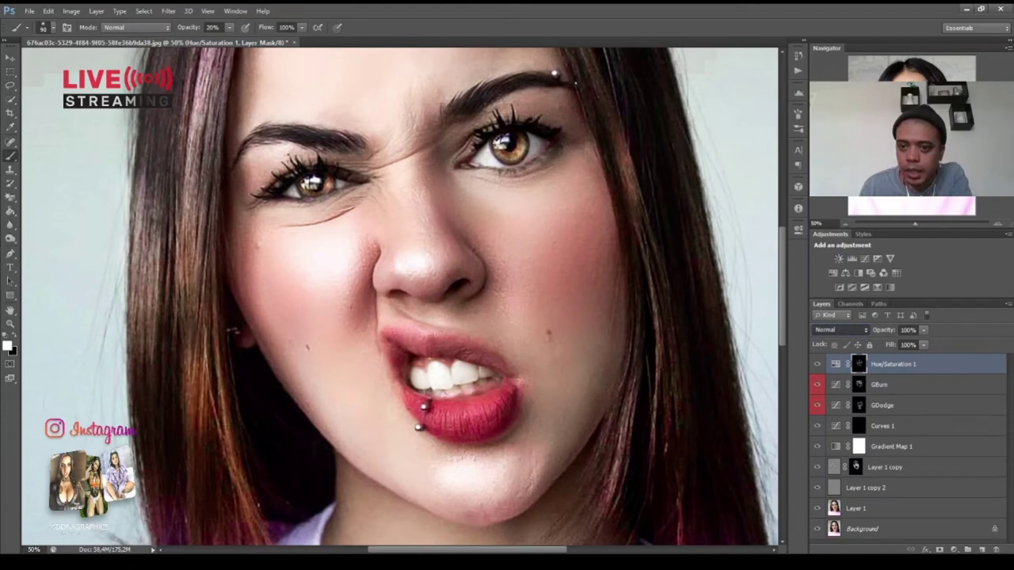
key("shift+alt+f")
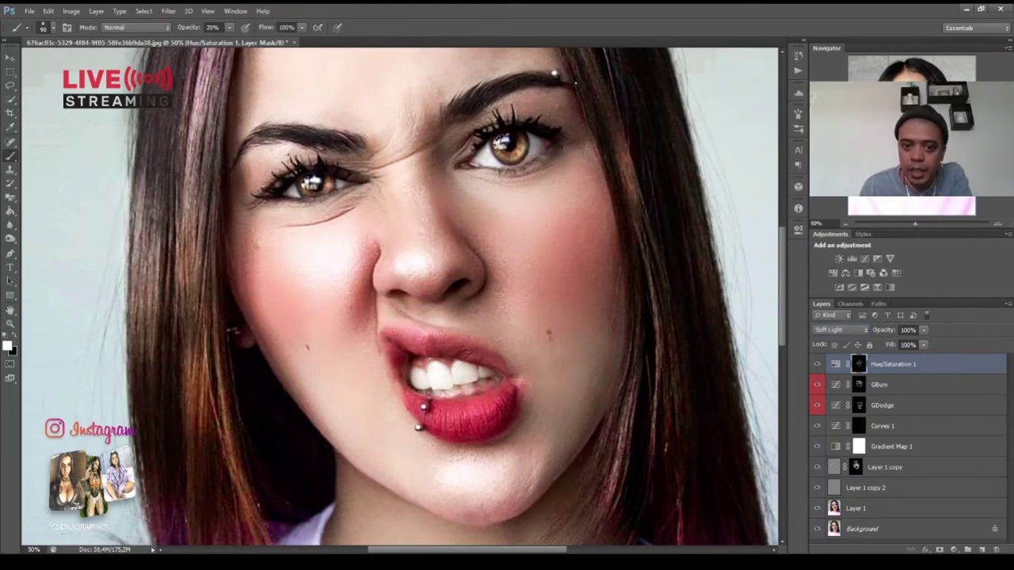
Check the Soft Light result, then create a Color Lookup adjustment layer
left_click(817, 364)
left_click(817, 365)
left_click(817, 365)
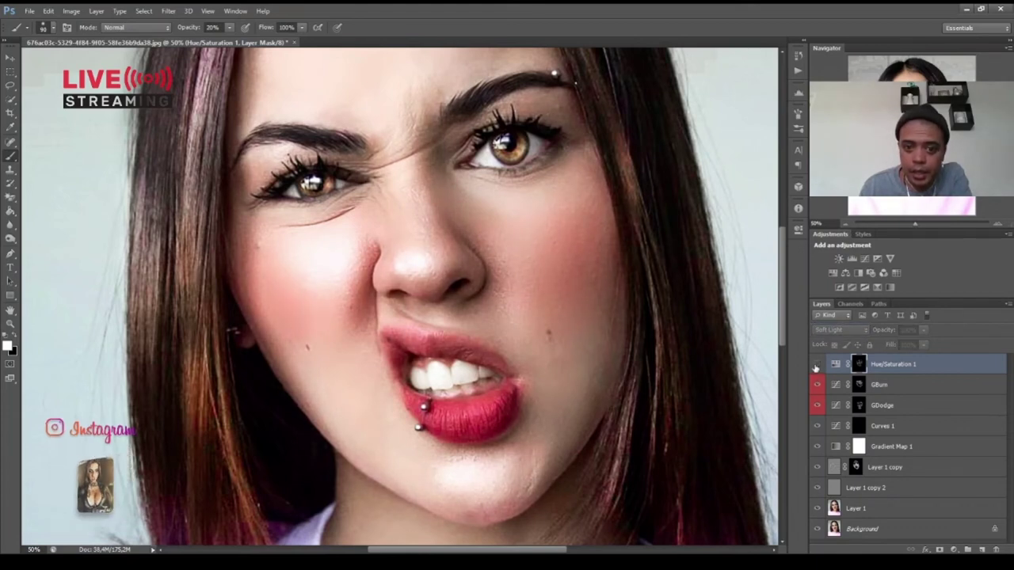
left_click(816, 365)
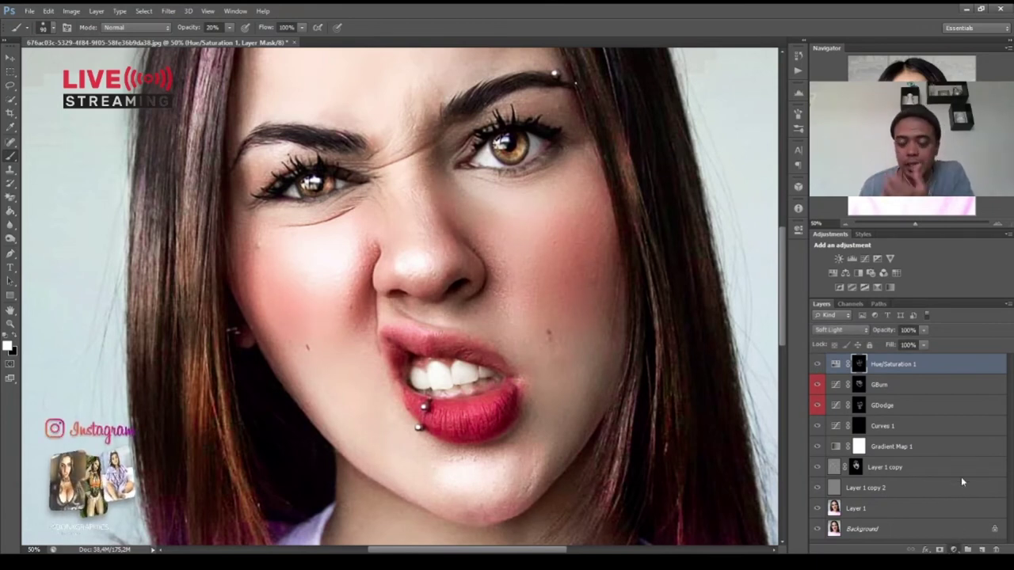
left_click(954, 549)
left_click(895, 467)
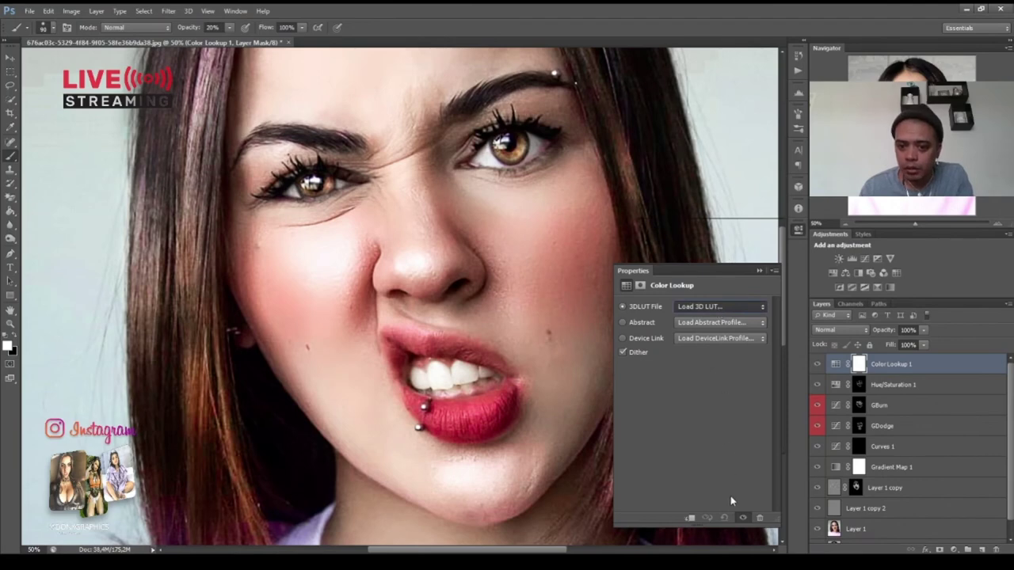
Apply the LateSunset.3DL LUT to Color Lookup 1, close Properties, and invert its mask to black
left_click(719, 306)
left_click(719, 344)
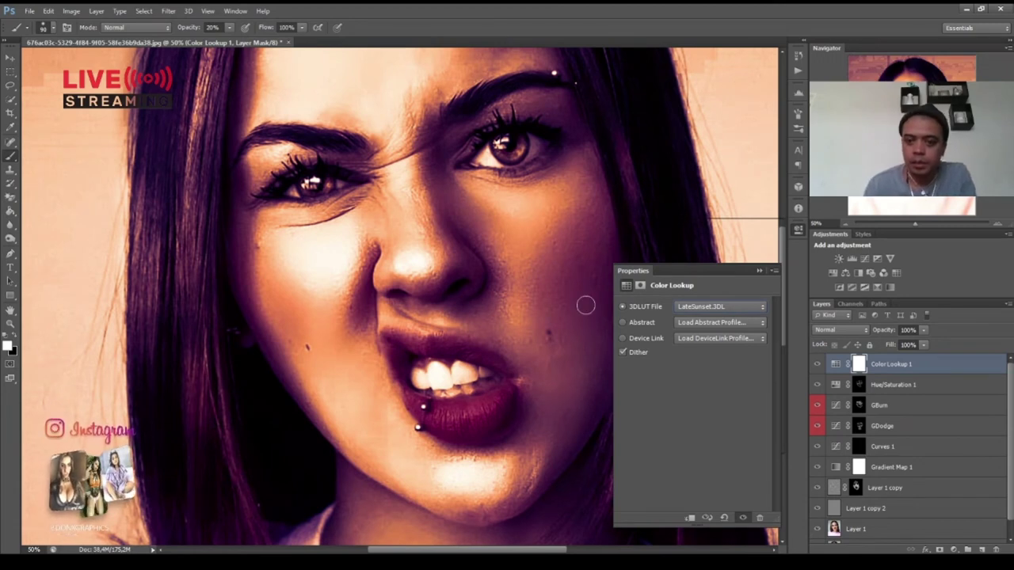
left_click(798, 229)
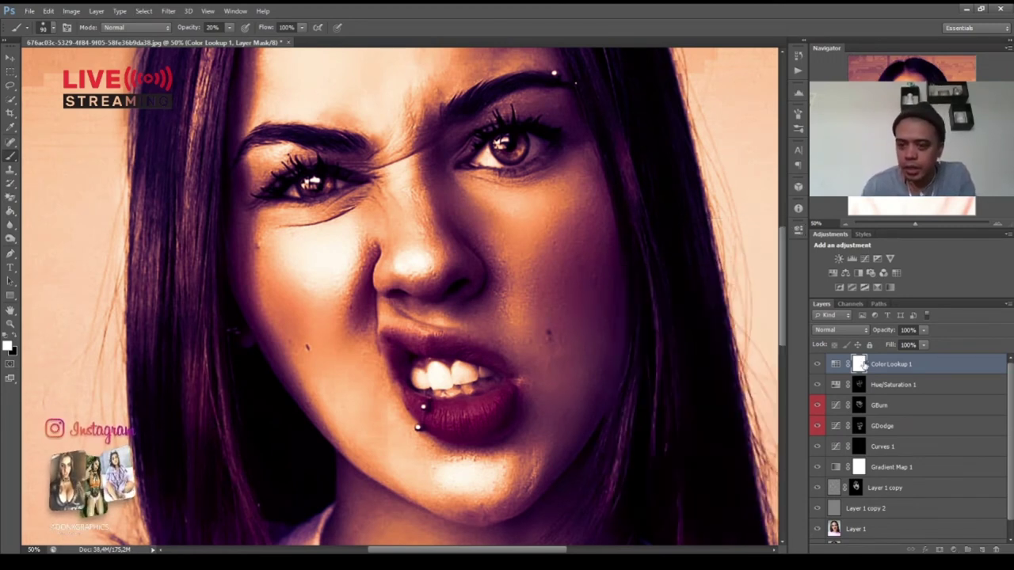
key("ctrl+i")
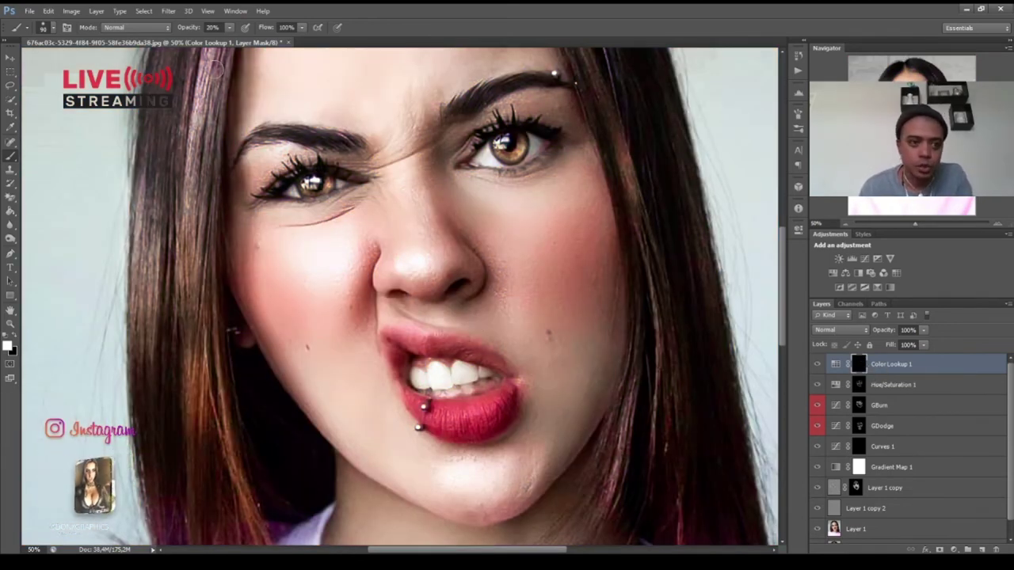
Paint the Color Lookup 1 mask white over the cheeks, nose and around the eyes
key("bracketright")
key("bracketright")
key("bracketright")
key("bracketright")
key("bracketright")
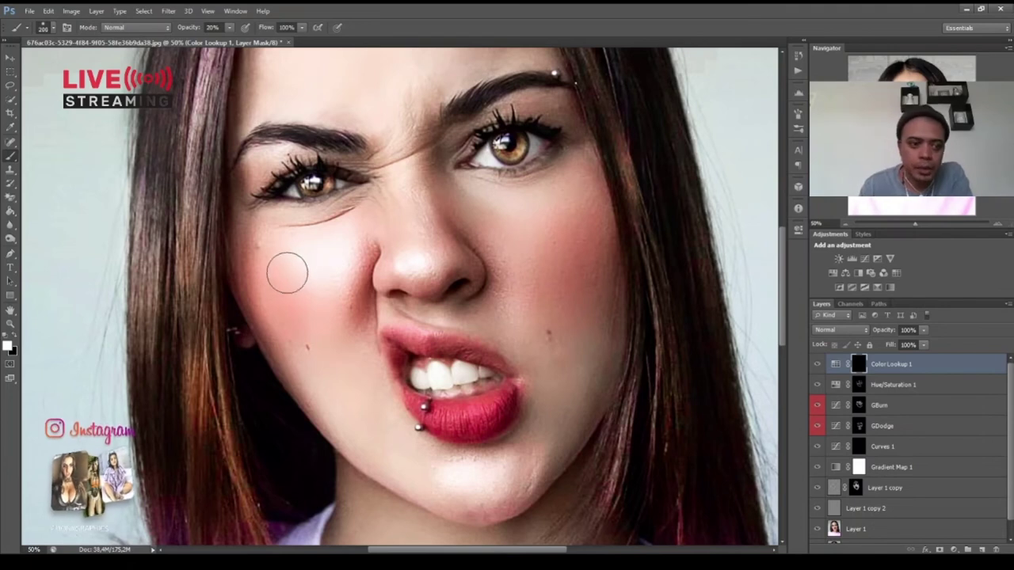
key("bracketleft")
key("bracketleft")
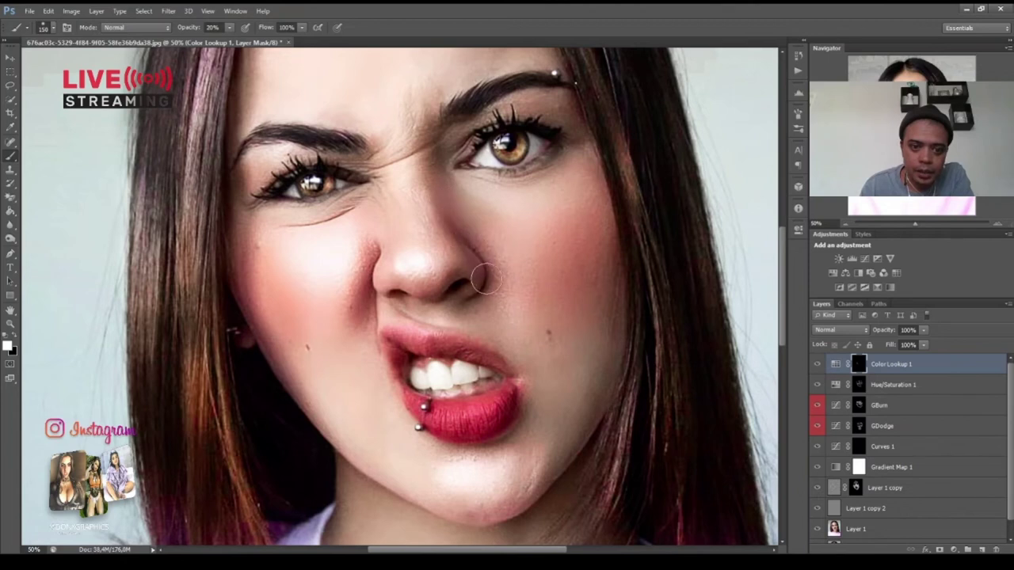
key("bracketleft")
key("bracketleft")
key("bracketleft")
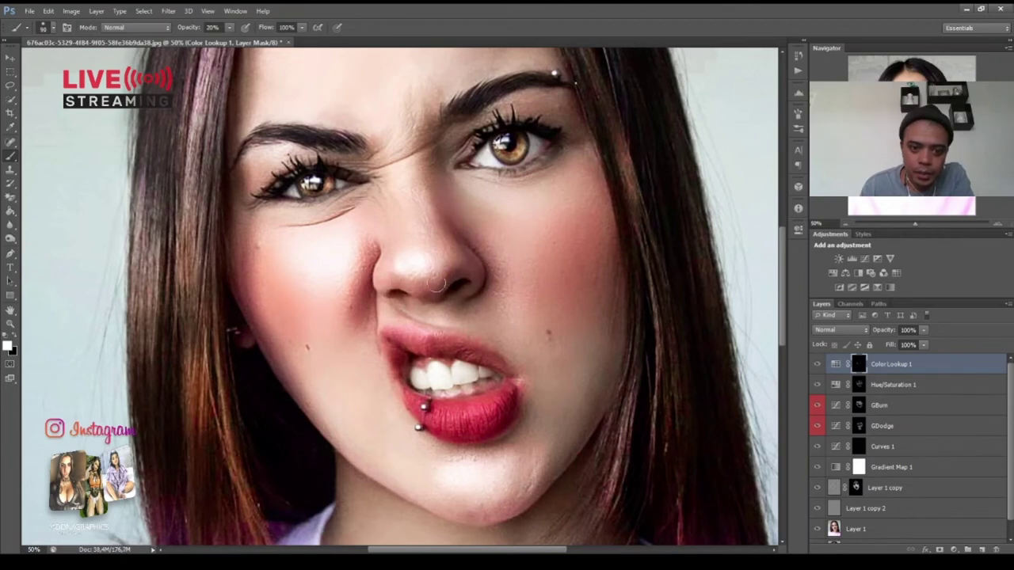
key("bracketright")
key("bracketright")
key("bracketright")
key("bracketright")
key("bracketright")
key("bracketright")
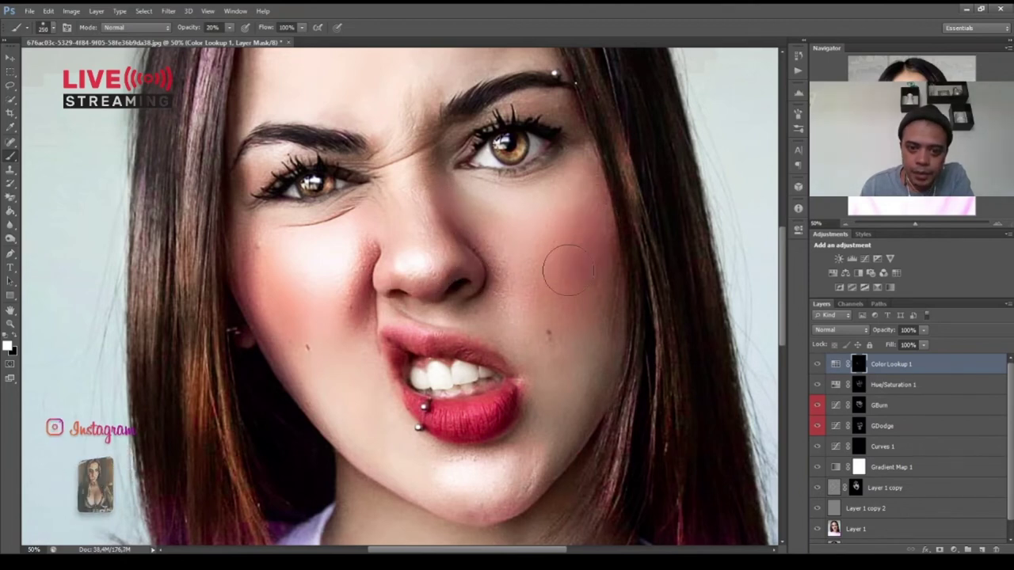
key("bracketleft")
key("bracketleft")
key("bracketleft")
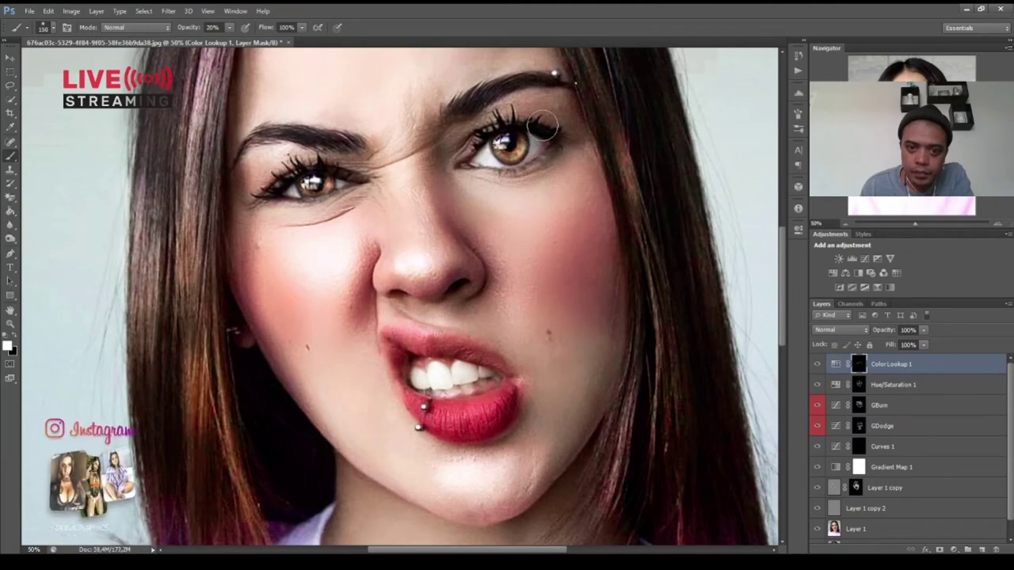
key("bracketleft")
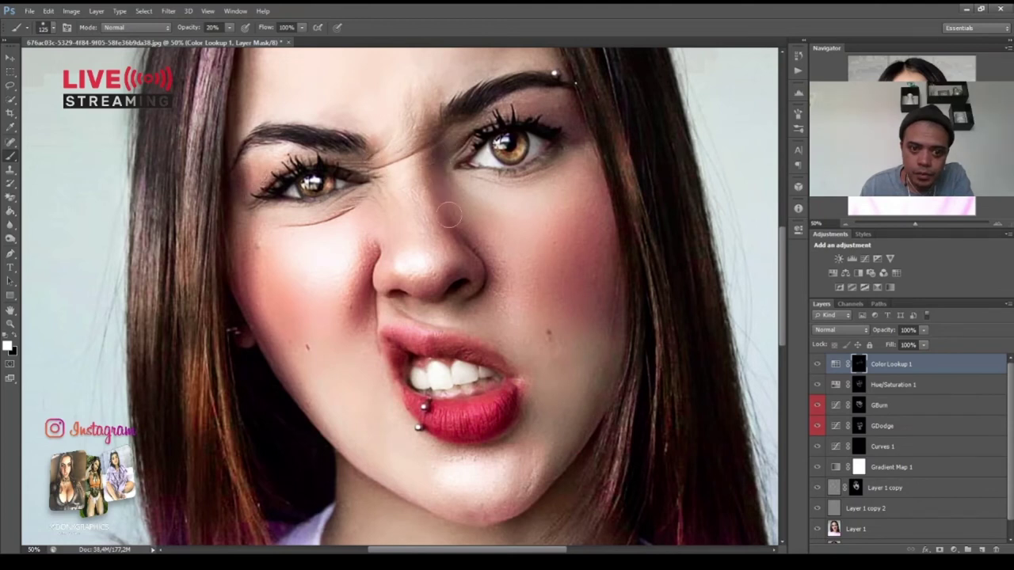
scroll(507, 245, "down", 2)
scroll(522, 252, "down", 3)
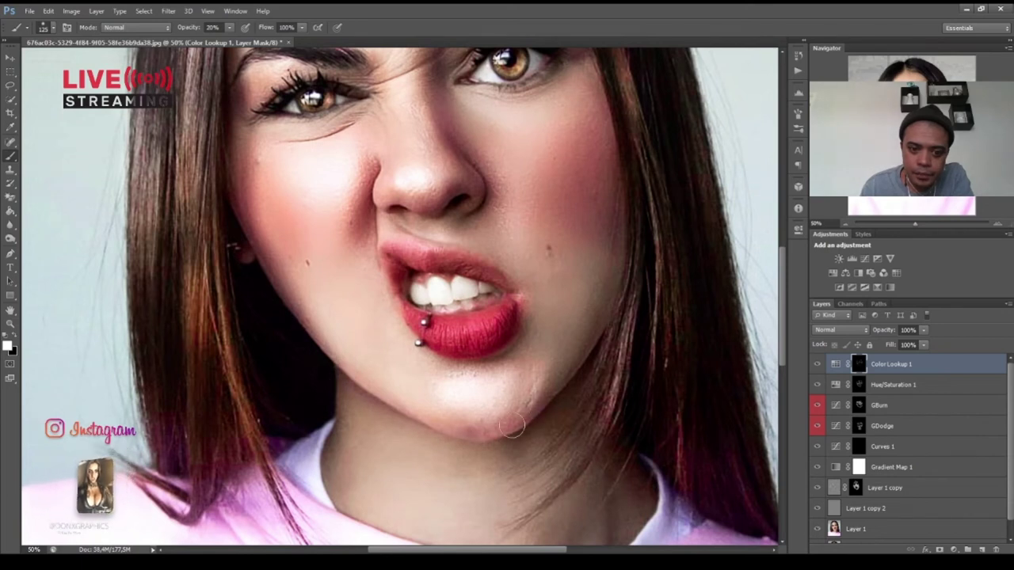
scroll(582, 349, "up", 6)
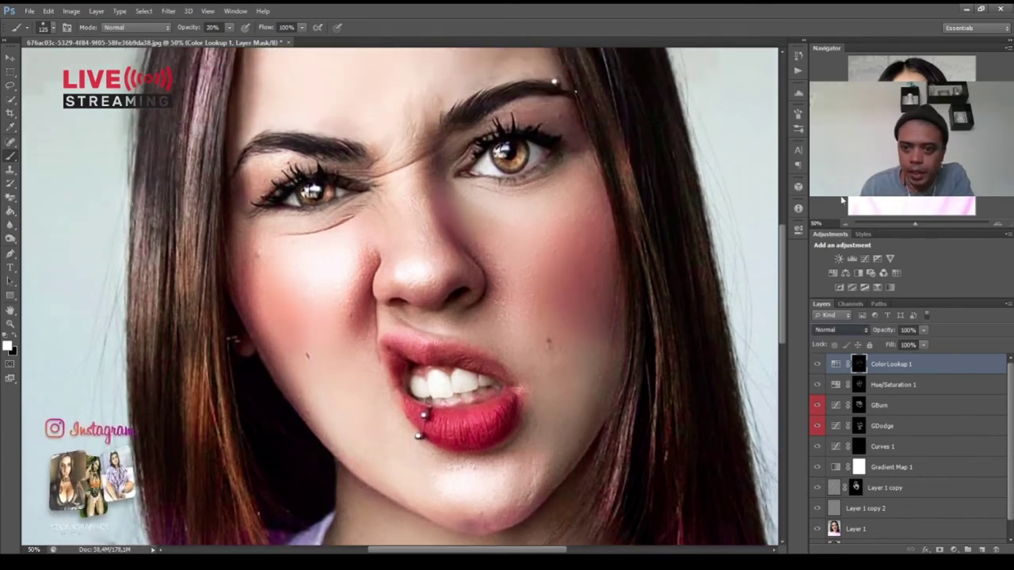
Set Color Lookup 1 to Soft Light, choose the Move tool, and fit the whole photo on screen
key("shift+alt+f")
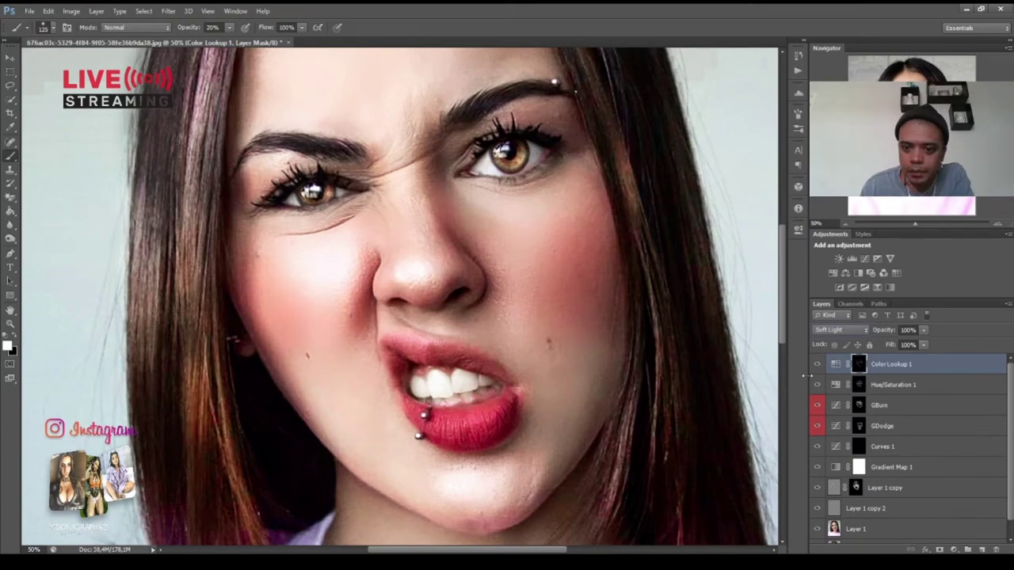
key("shift+plus")
key("shift+minus")
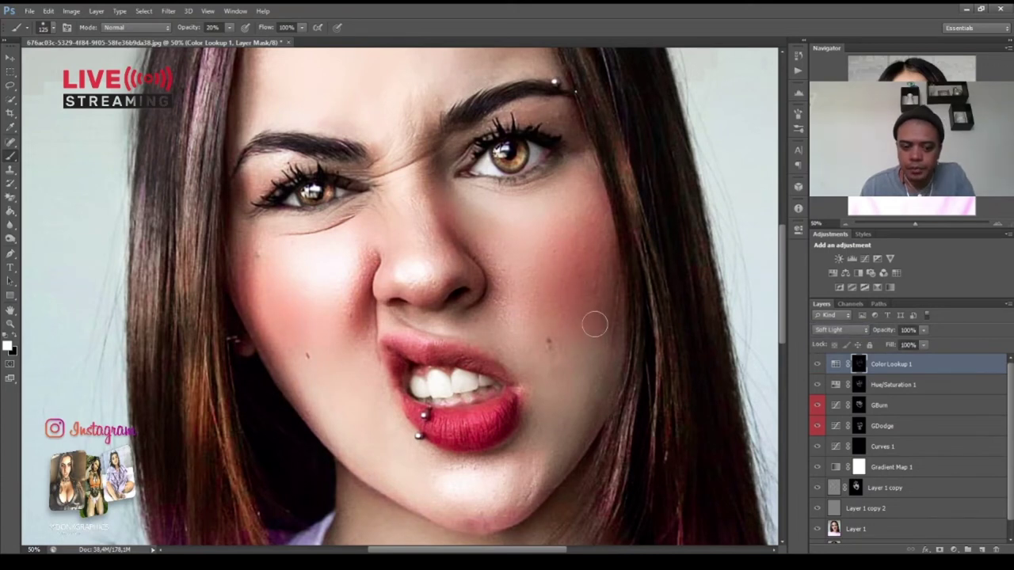
key("v")
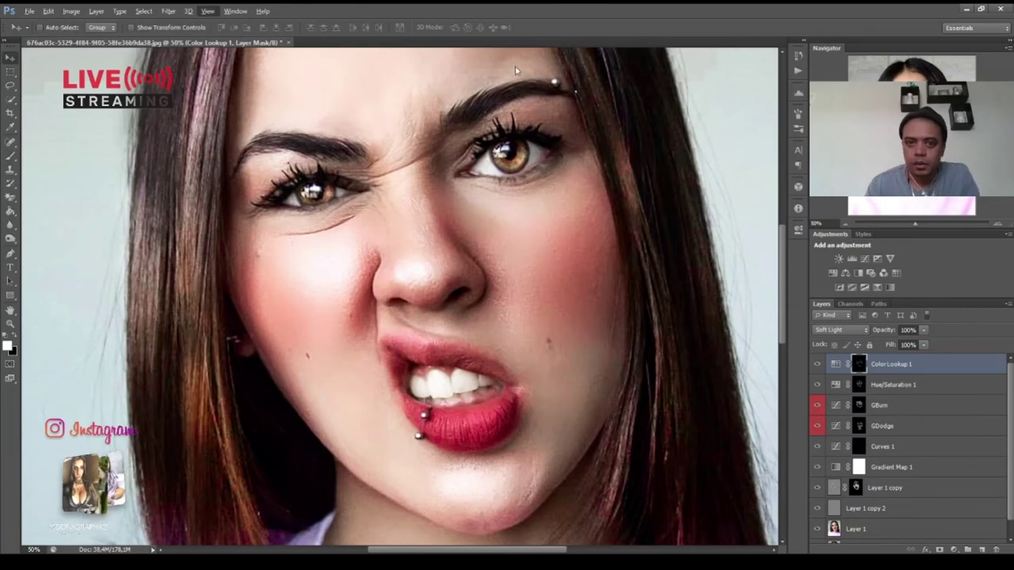
key("ctrl+0")
key("ctrl+plus")
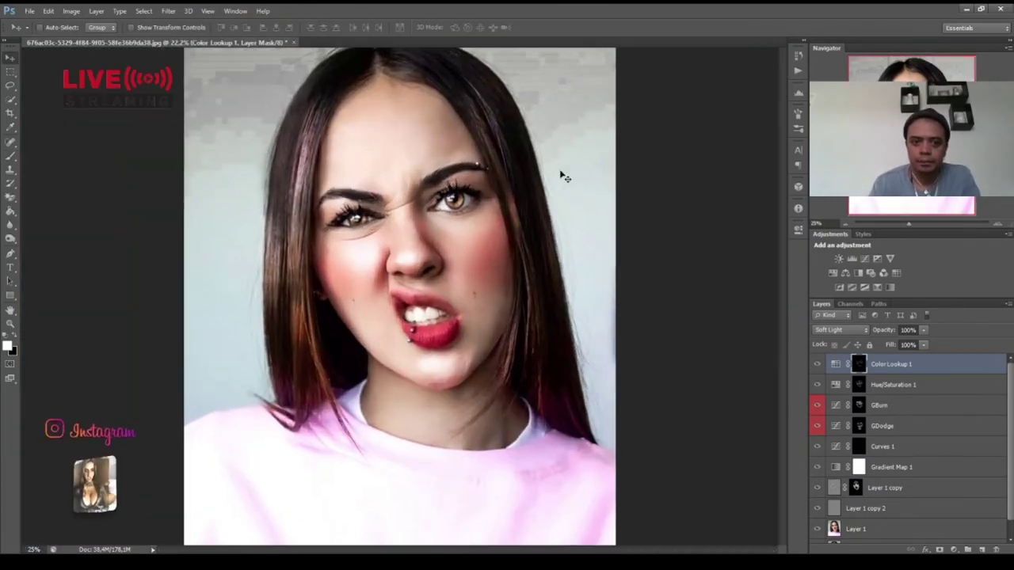
key("ctrl+plus")
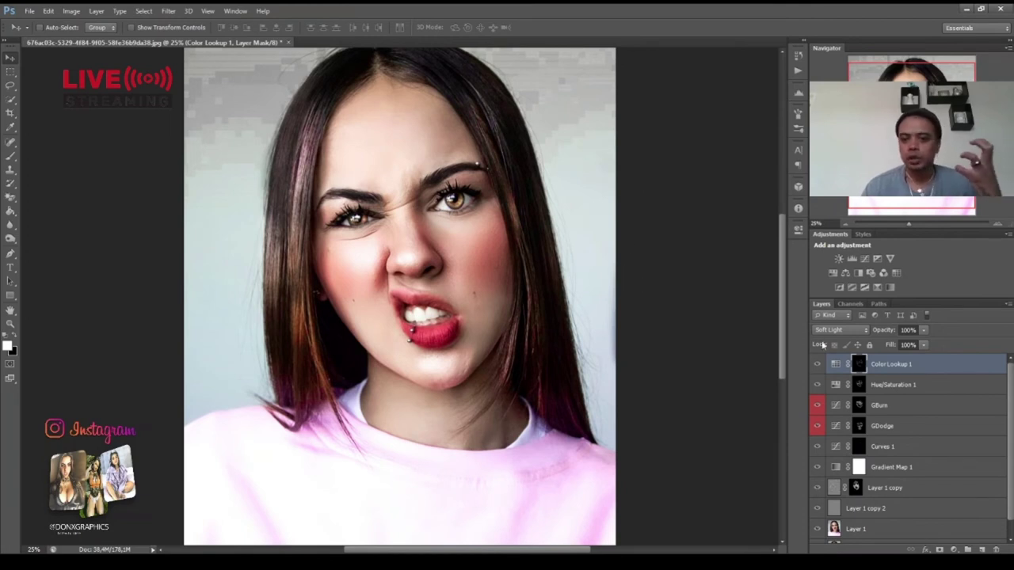
Label Hue/Saturation 1 and Color Lookup 1 orange, then select Layer 1
left_click(907, 386, "shift")
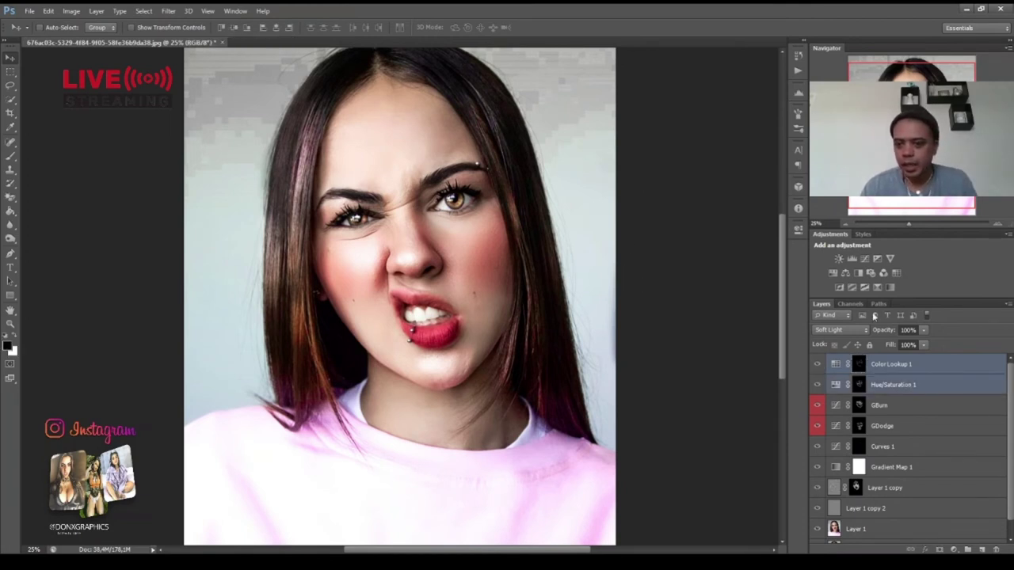
right_click(824, 385)
left_click(871, 385)
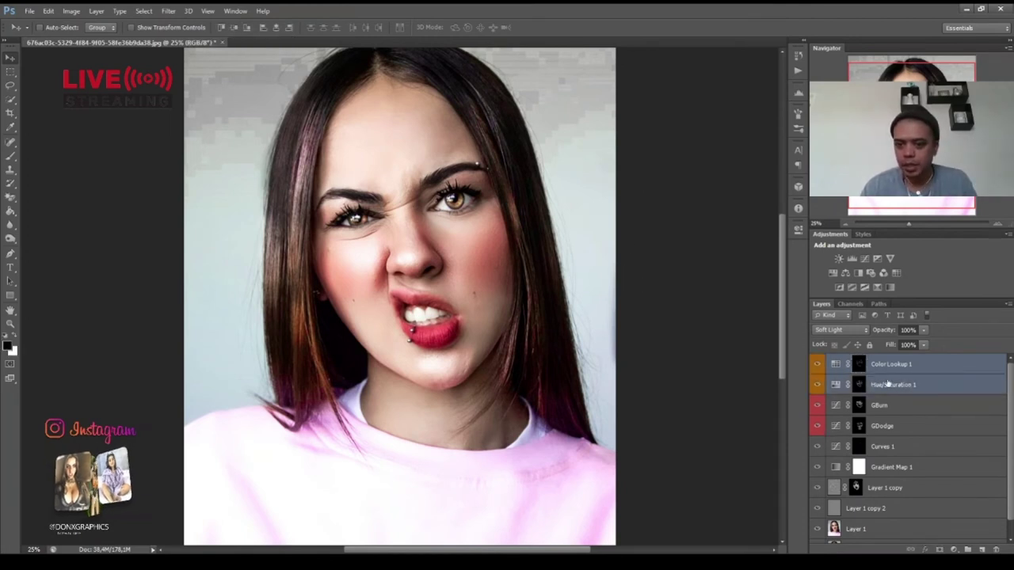
left_click(896, 384)
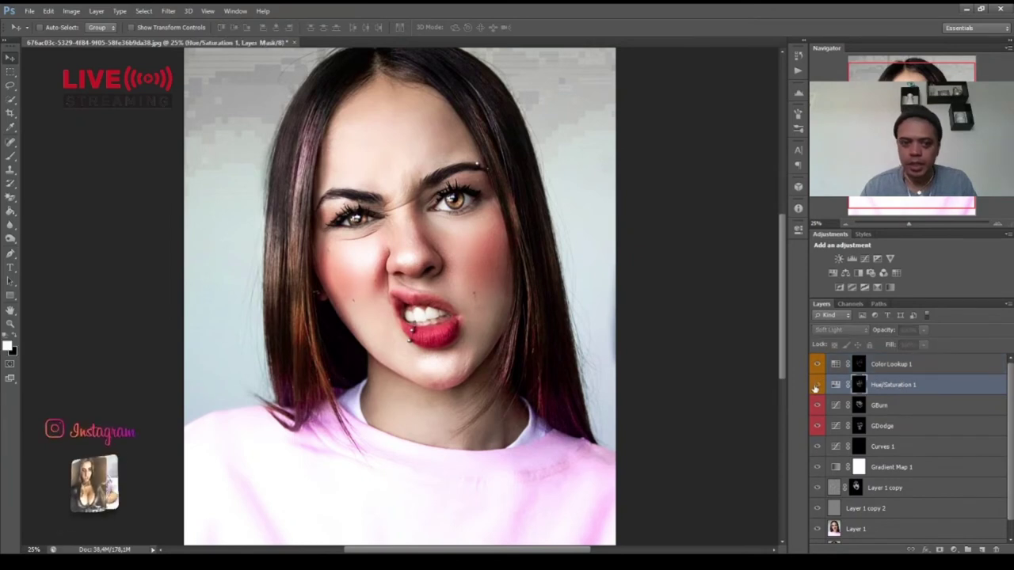
left_click(890, 366)
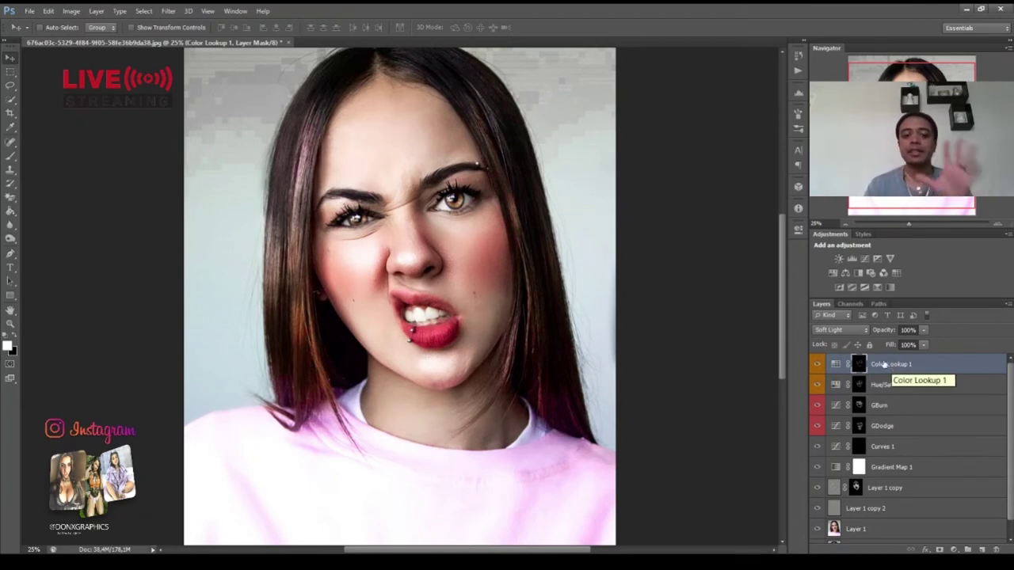
scroll(887, 443, "down", 1)
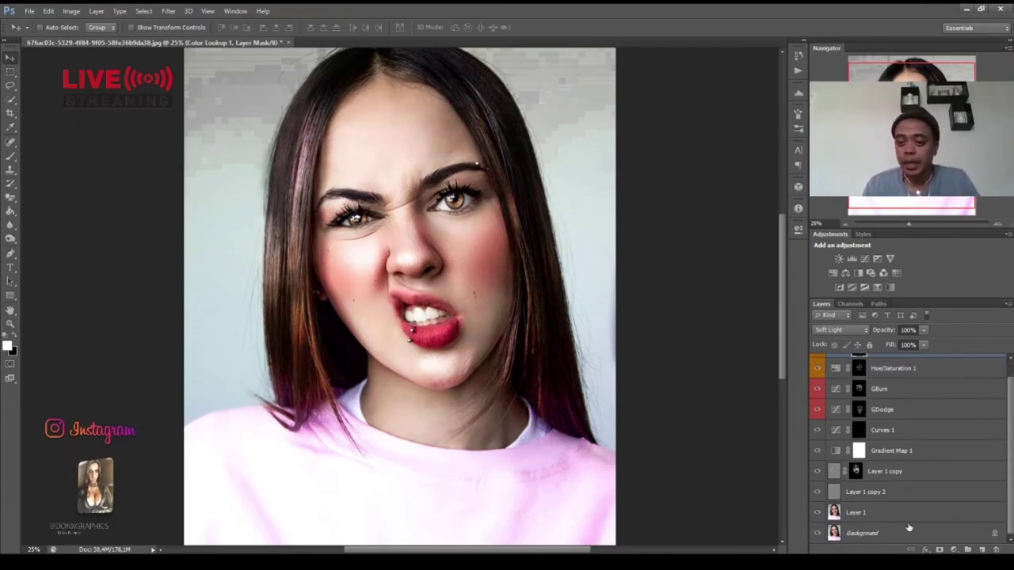
left_click(910, 515)
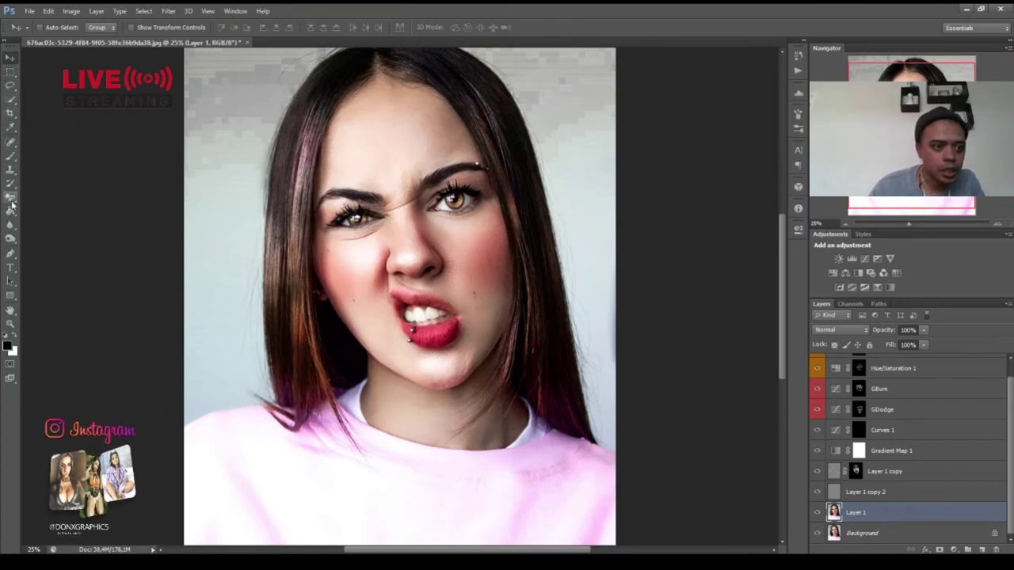
Set the Pen tool to Path mode and trace from the left shoulder up the left hair edge
left_click(11, 253)
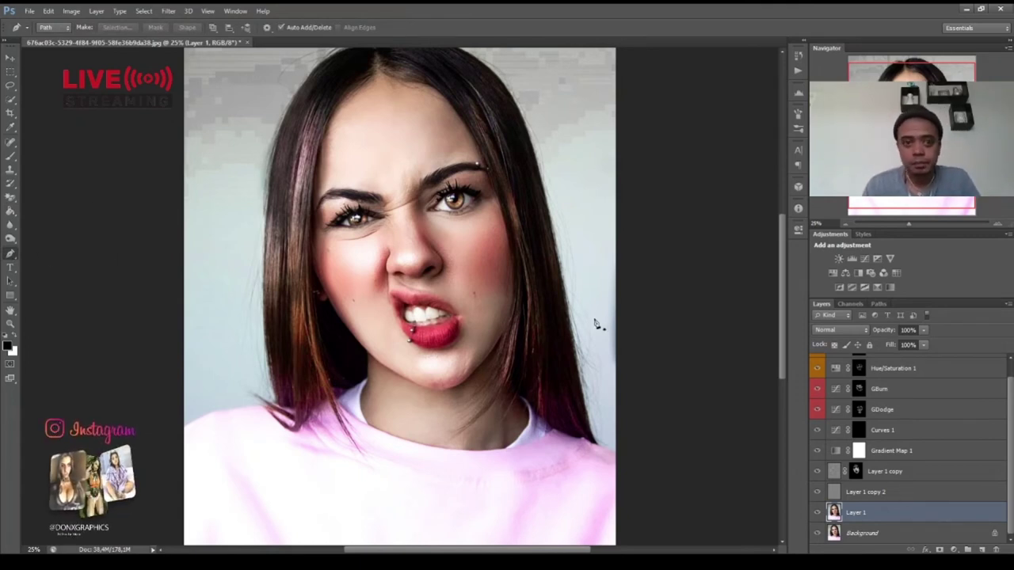
scroll(448, 250, "up", 2)
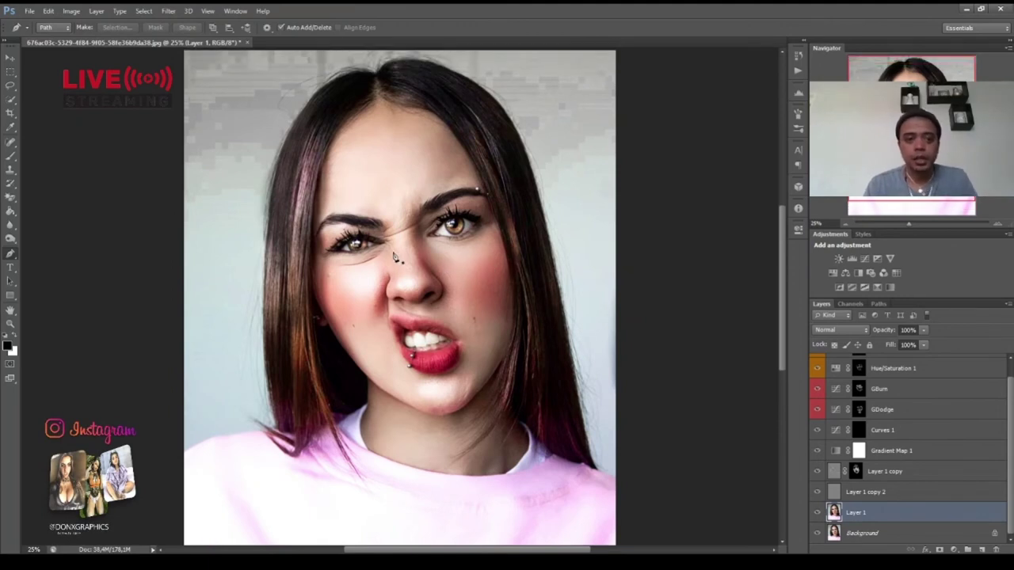
left_click(206, 461)
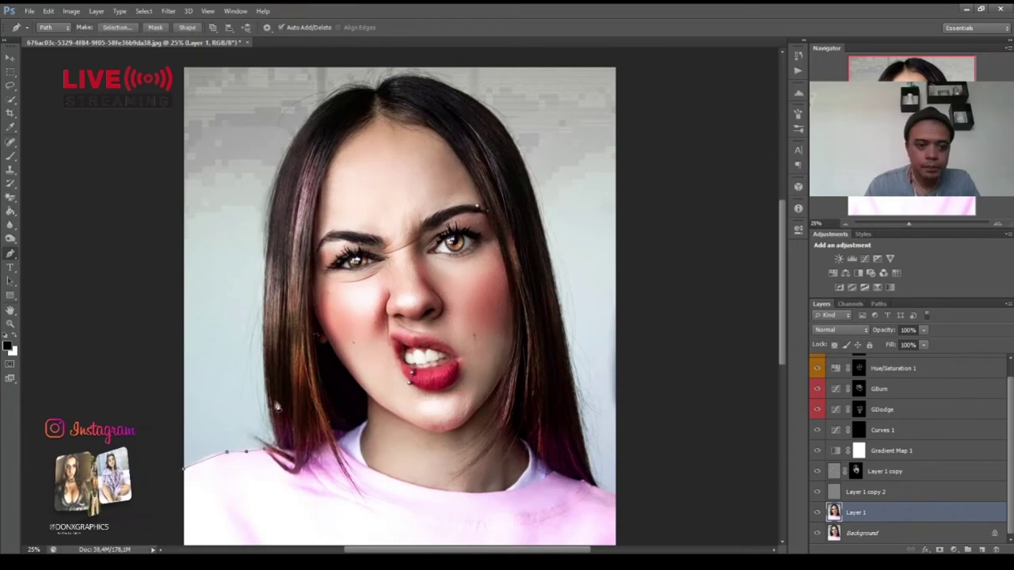
left_click(265, 380)
left_click(262, 315)
left_click(266, 284)
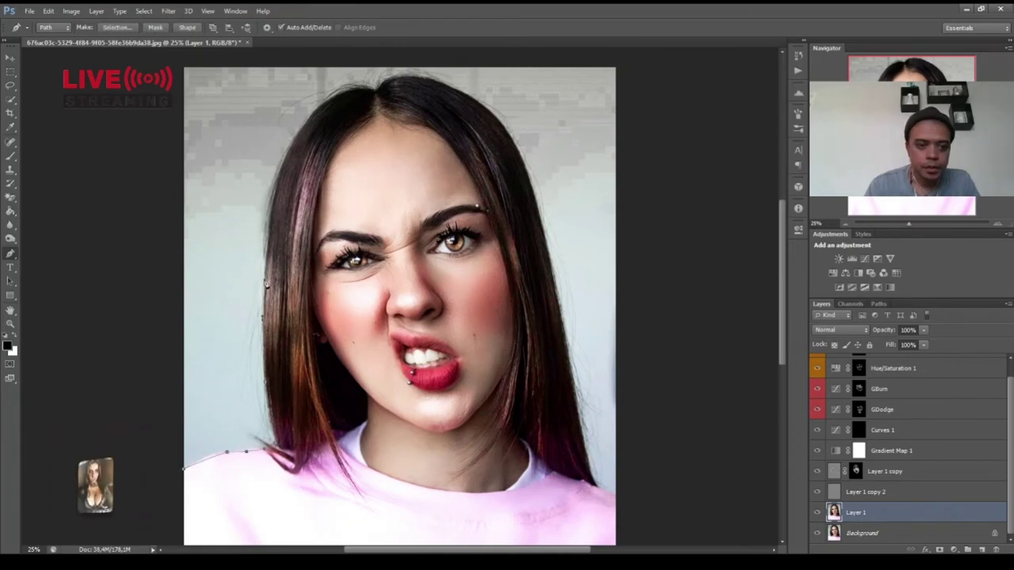
left_click(264, 229)
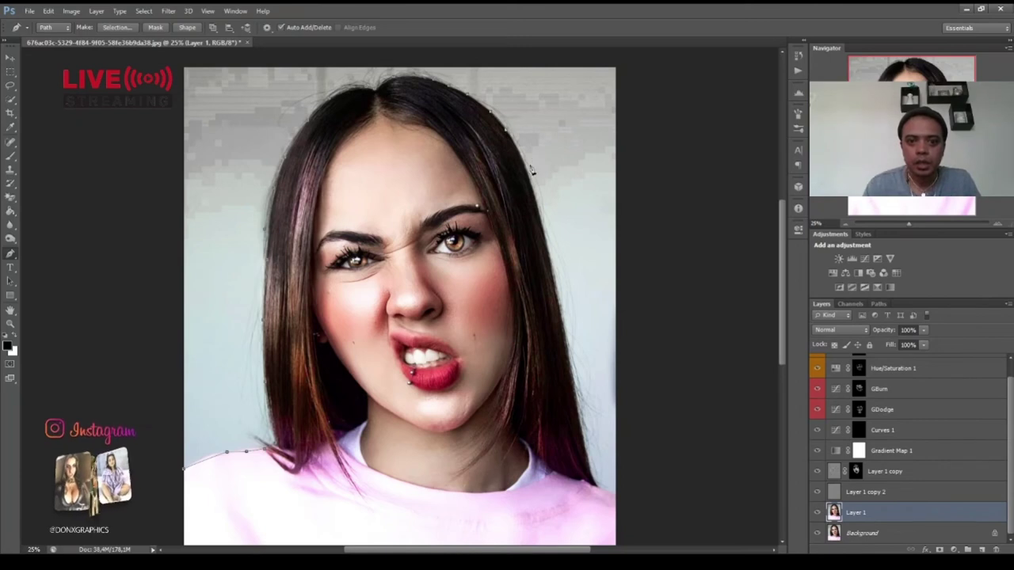
Continue the path along the right hair, out past both top corners, and close it lower left
left_click(537, 212)
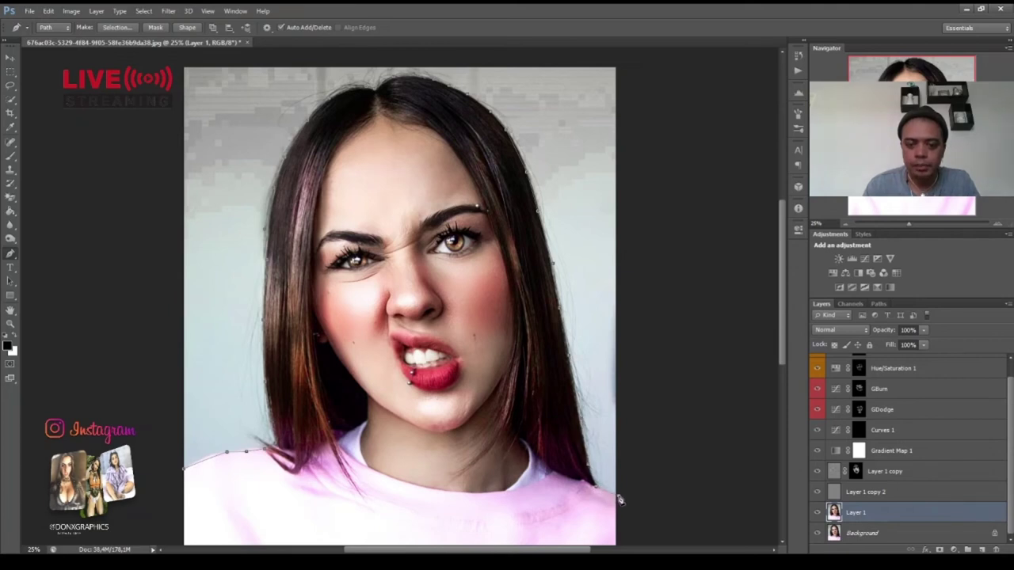
left_click(653, 59)
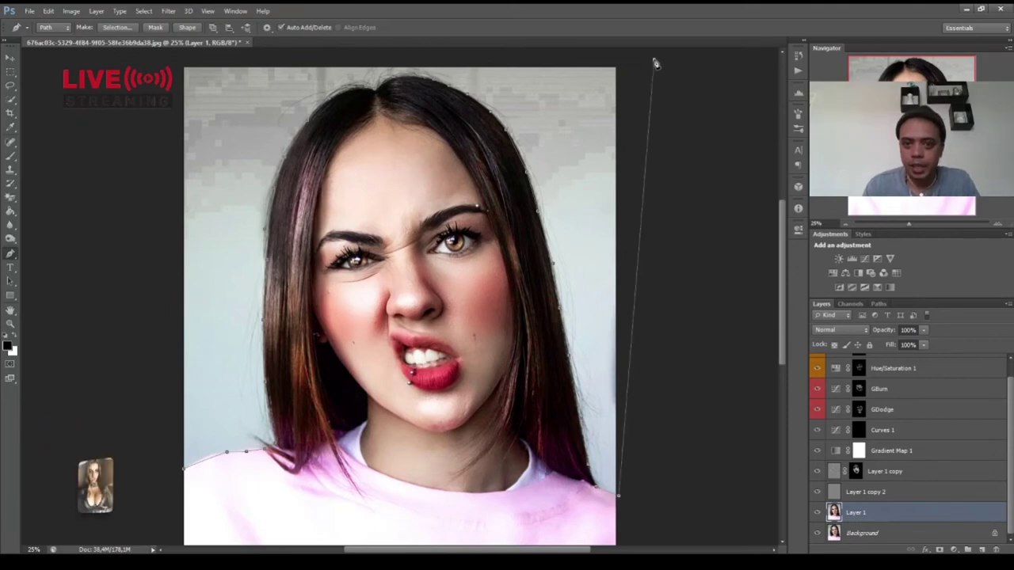
left_click(168, 56)
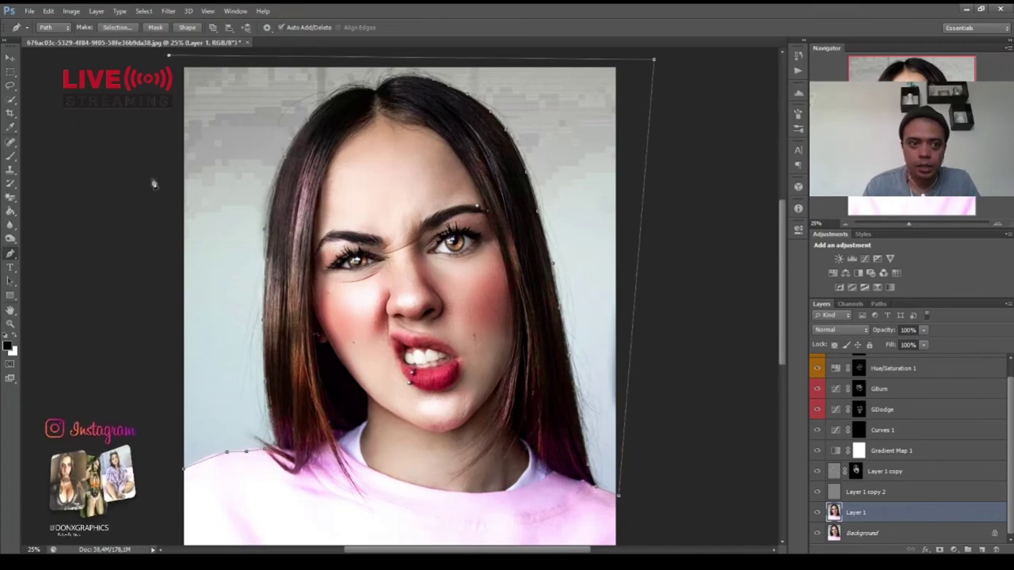
left_click(160, 364)
left_click(166, 466)
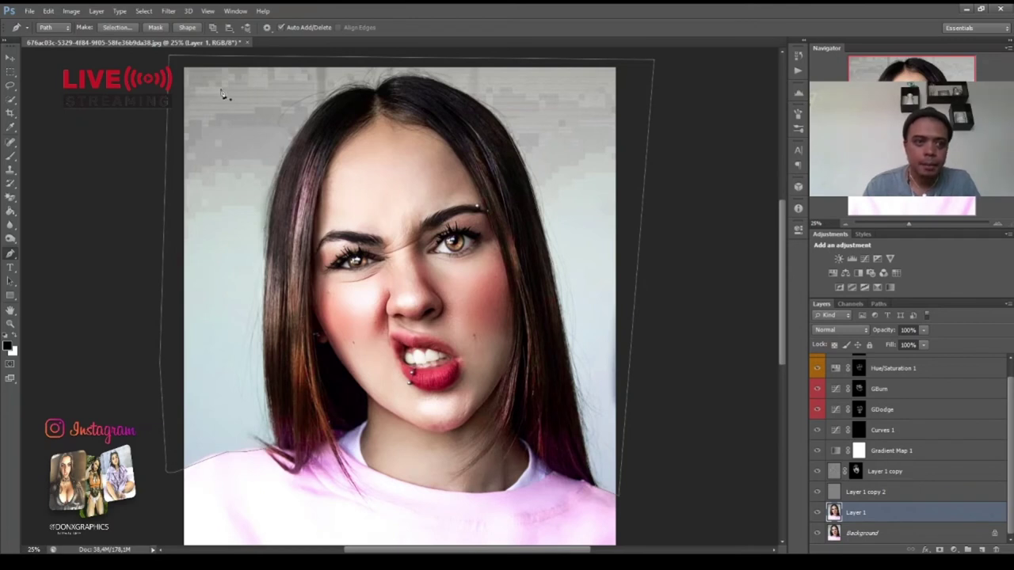
Load the traced path as a selection and copy it onto a new Layer 2
key("i")
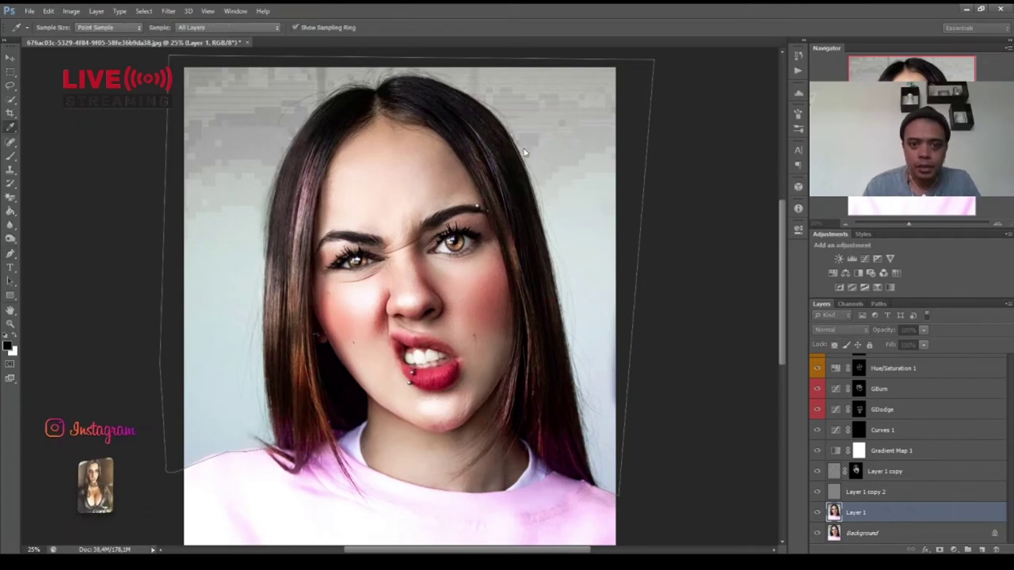
key("p")
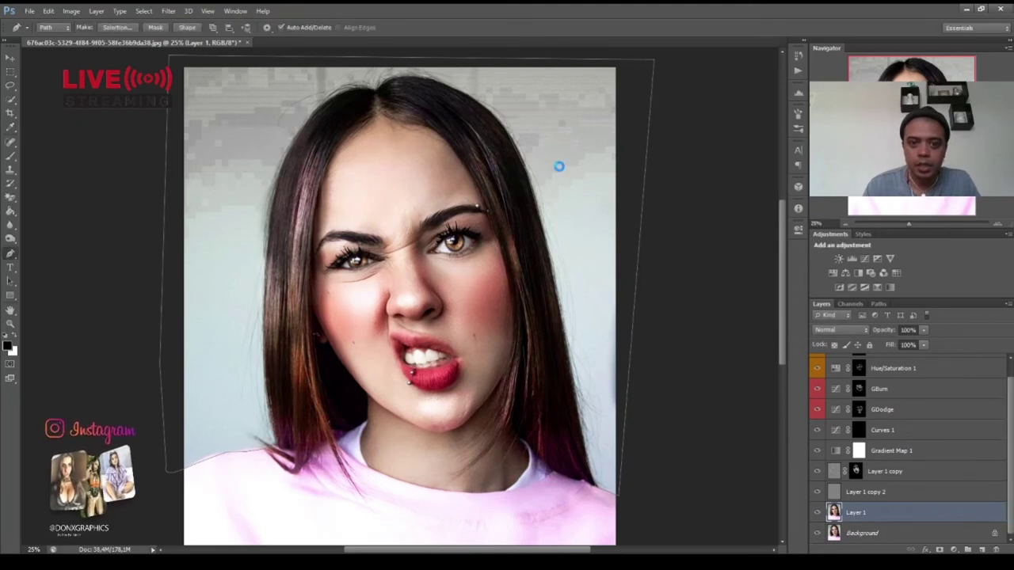
key("ctrl+Return")
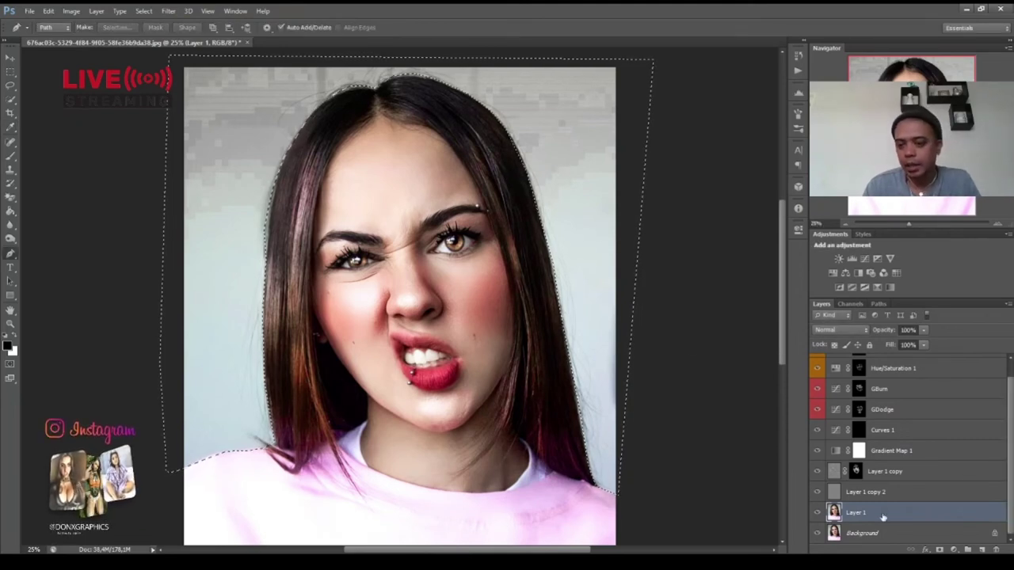
key("ctrl+j")
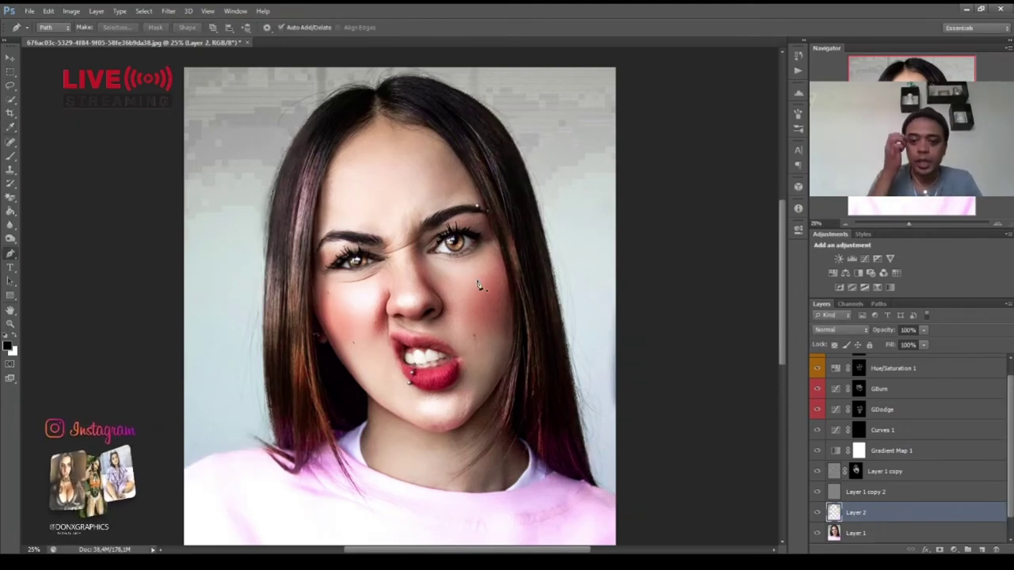
key("b")
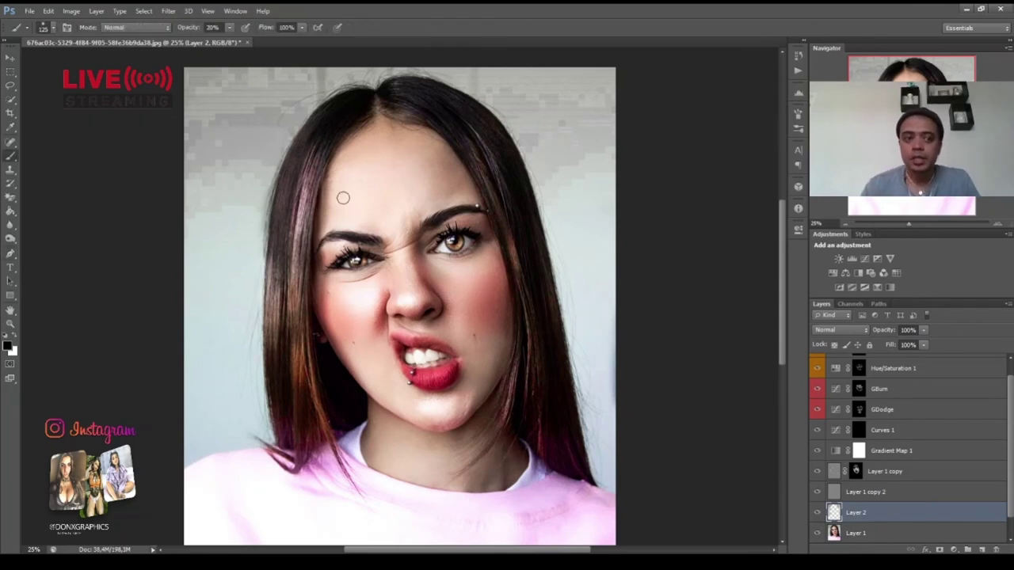
left_click(11, 57)
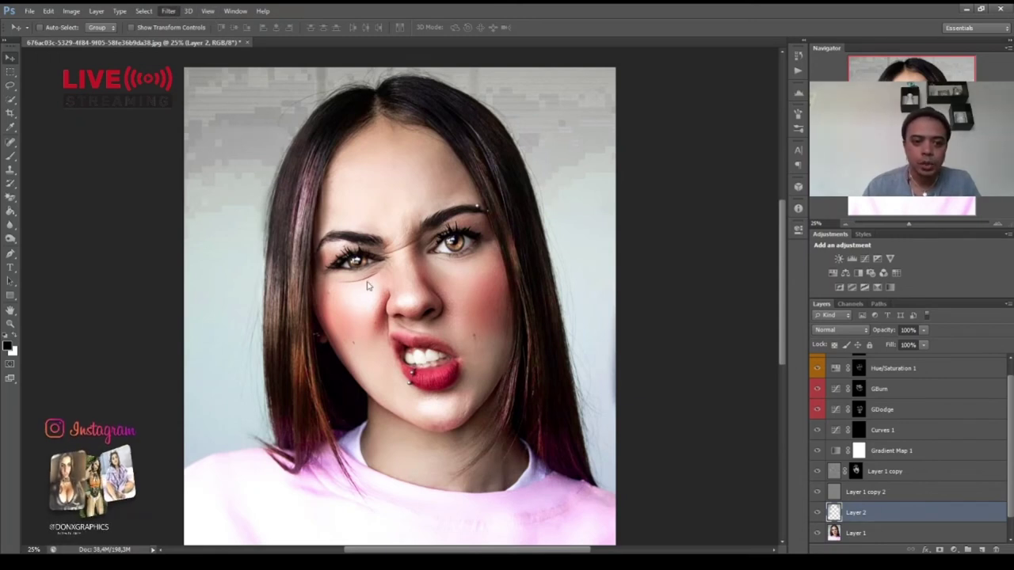
key("space")
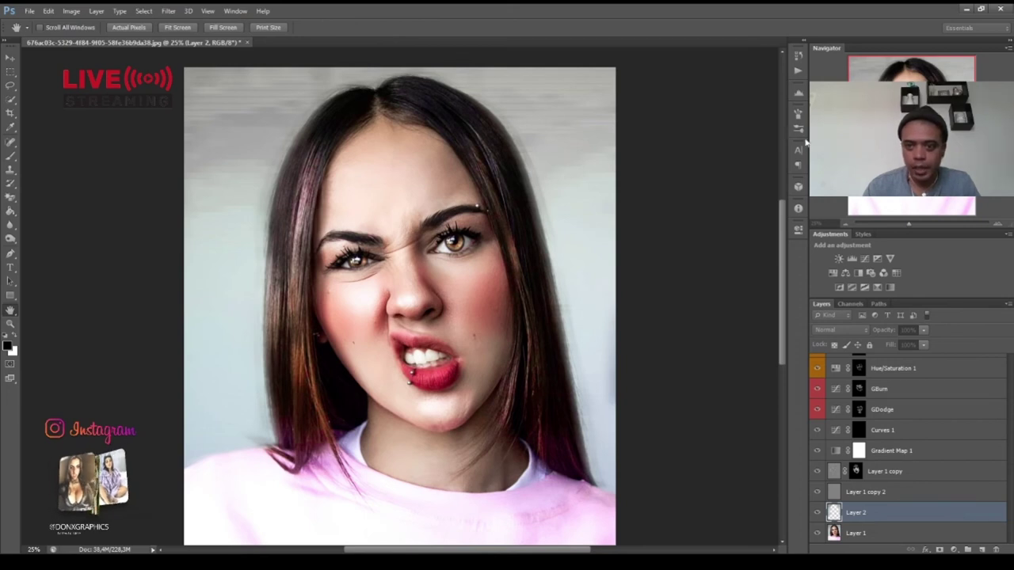
Duplicate Layer 2 into Layer 2 copy and make it the only selected layer
key("v")
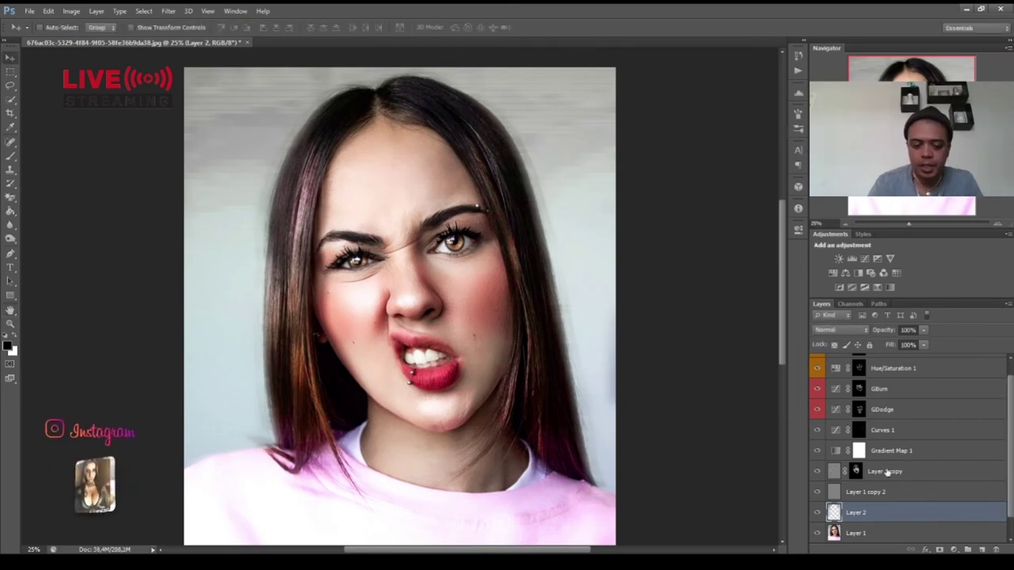
key("ctrl+j")
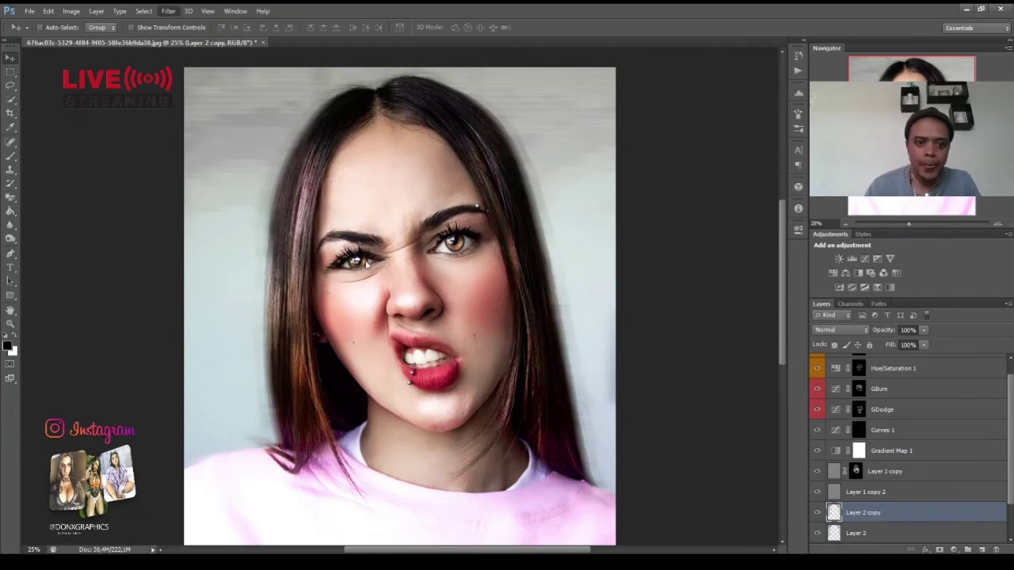
key("h")
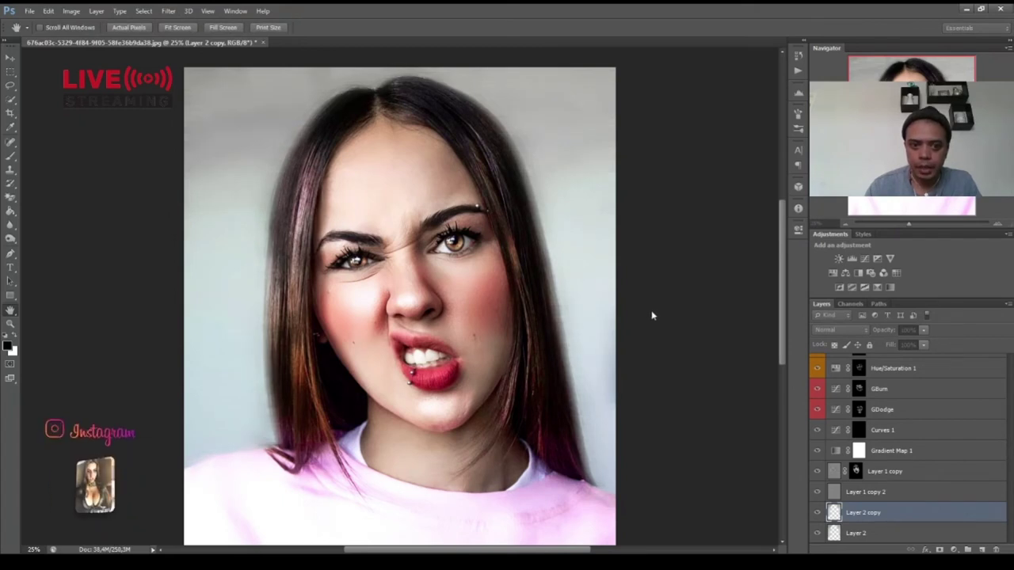
key("v")
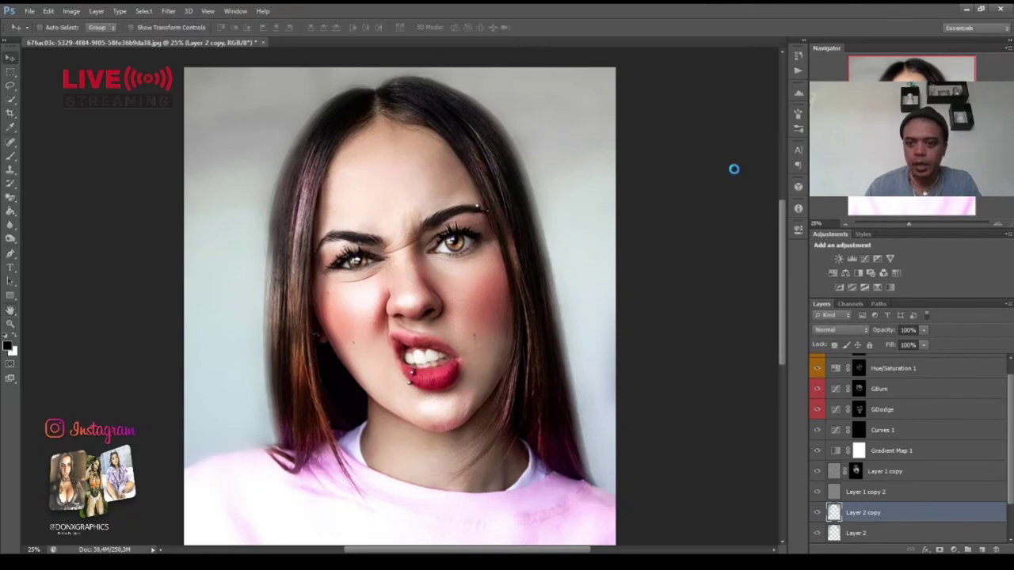
scroll(915, 510, "down", 2)
left_click(898, 491, "shift")
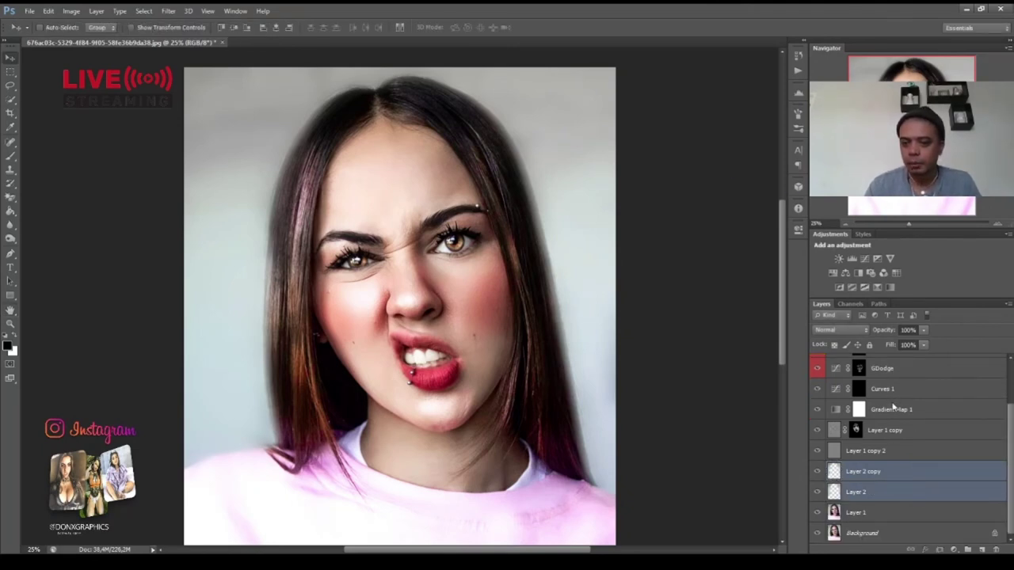
left_click(856, 475)
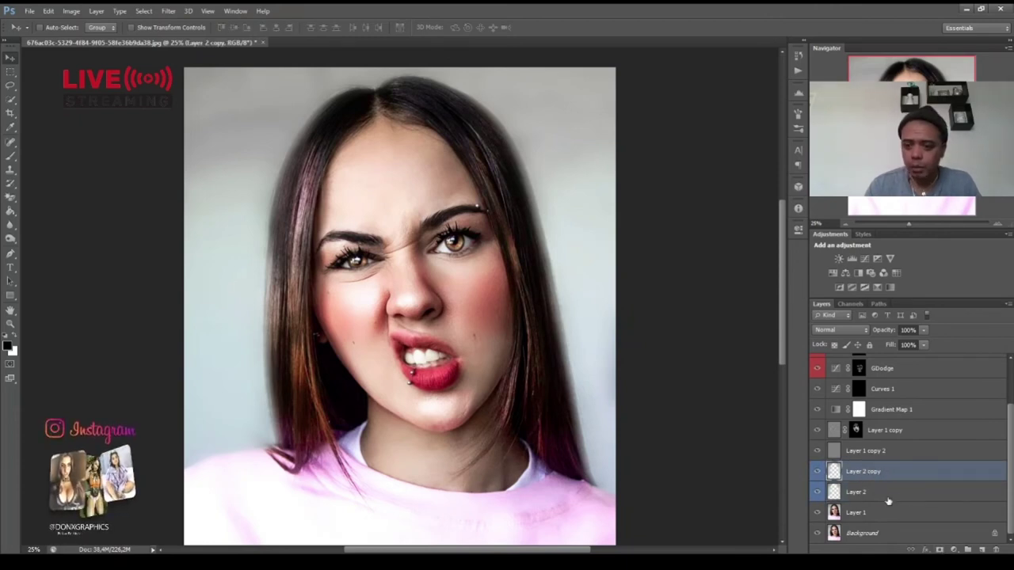
Add a mask to Layer 2 copy and set a black brush at 100% opacity, size 250
left_click(939, 550)
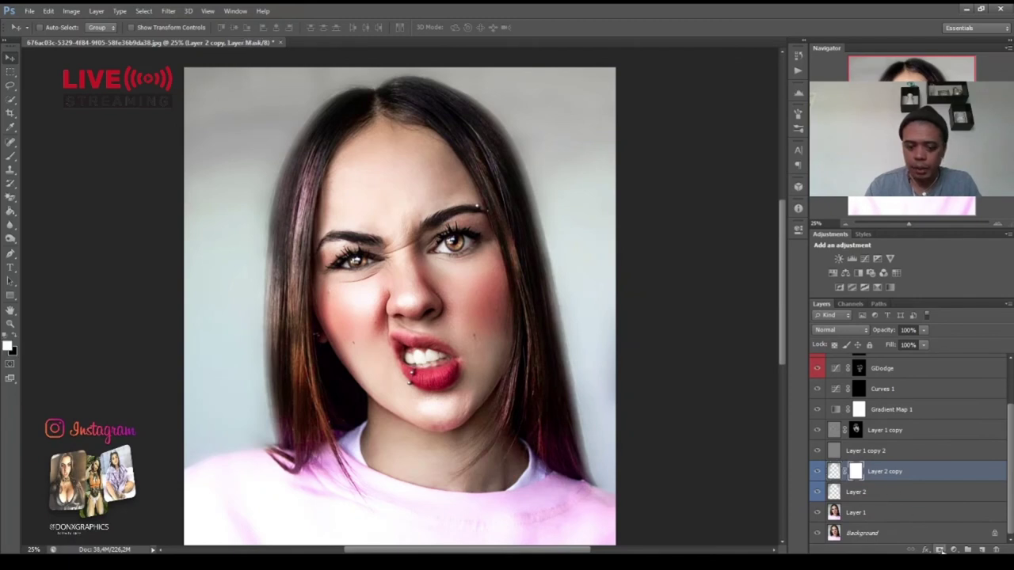
key("b")
key("0")
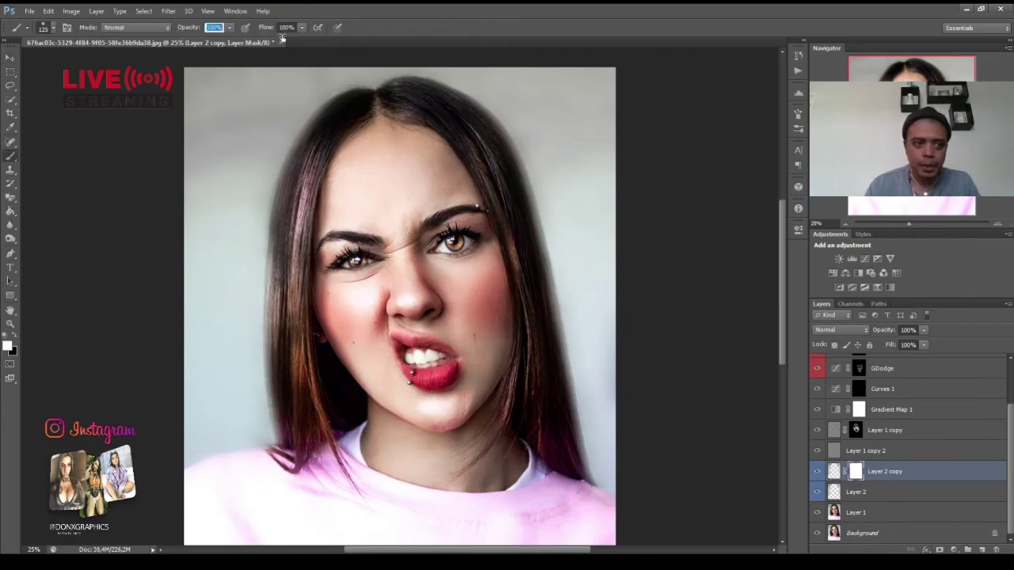
key("x")
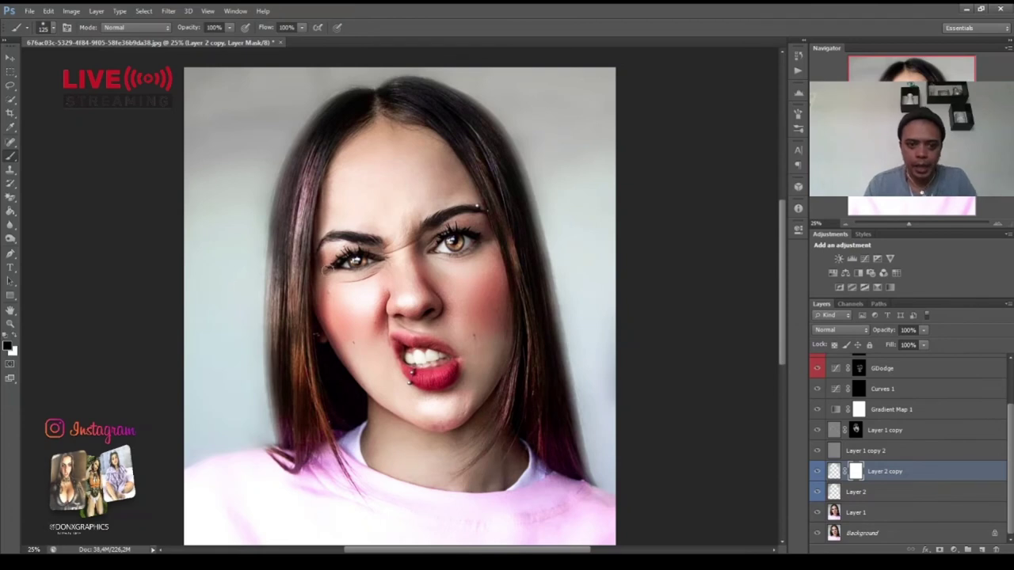
key("bracketright")
key("bracketright")
key("bracketright")
key("bracketright")
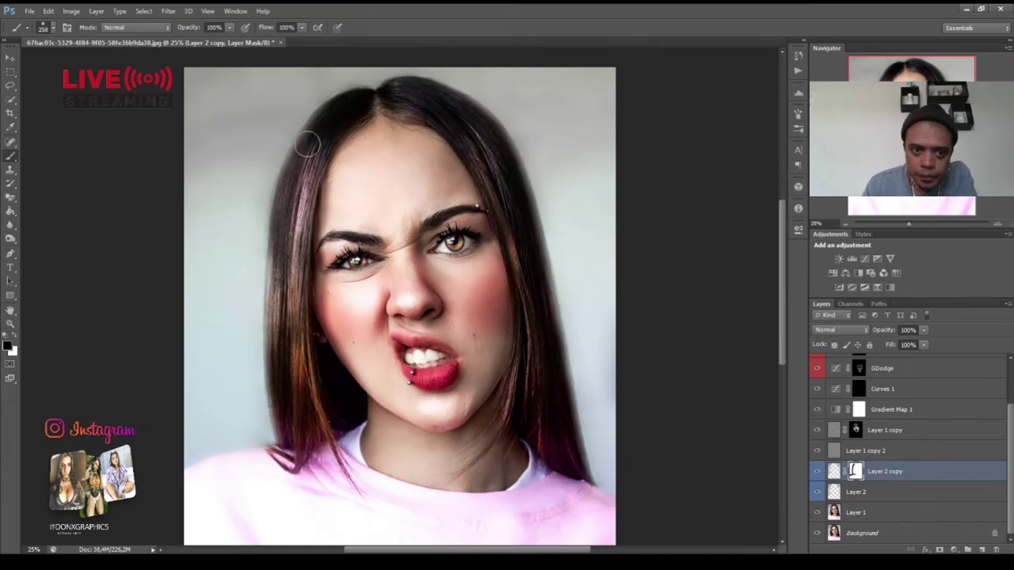
Add a mask to Layer 2 and paint black over the woman to hide its blur
left_click(872, 491)
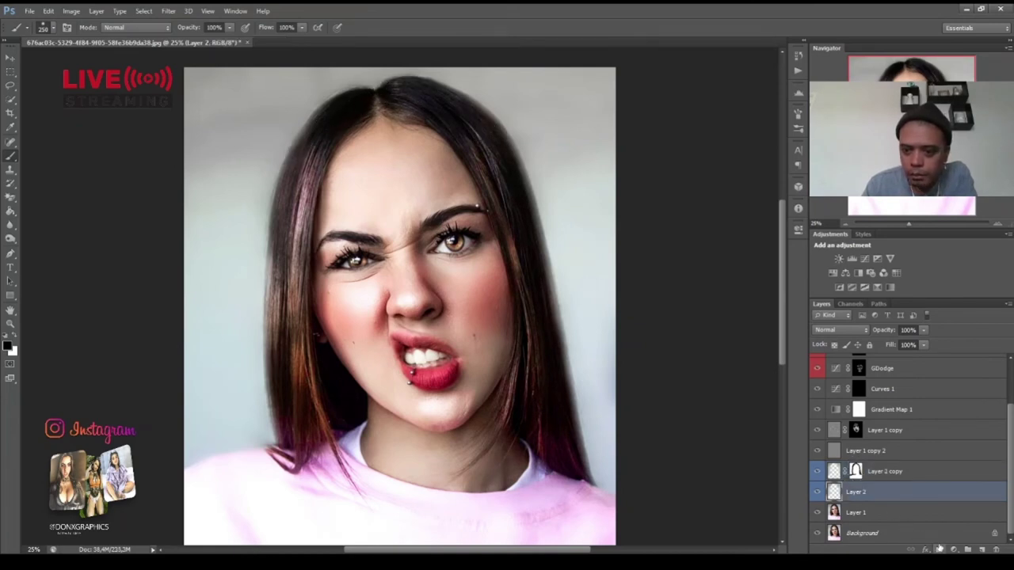
left_click(939, 549)
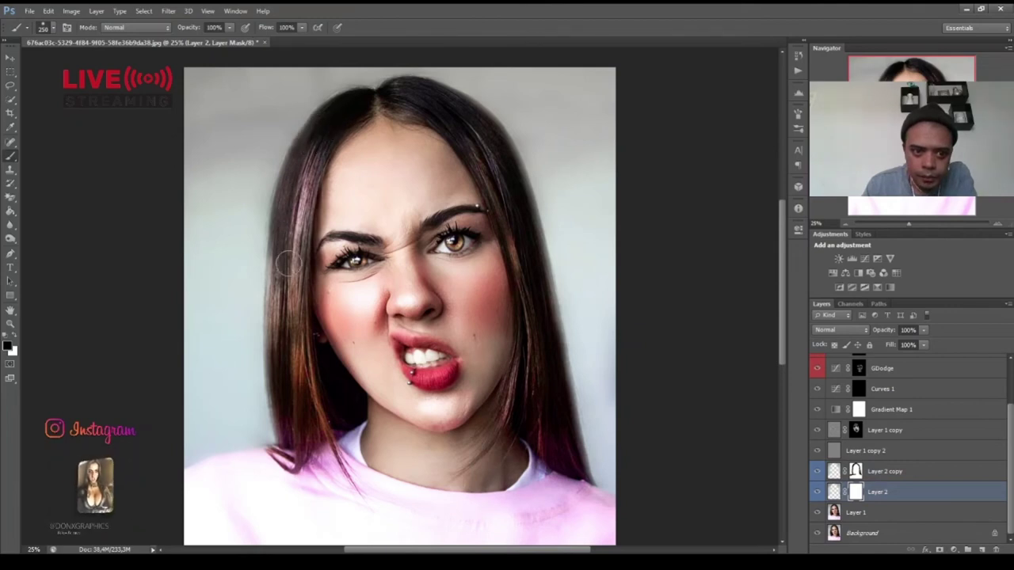
left_click_drag(285, 388, 283, 401)
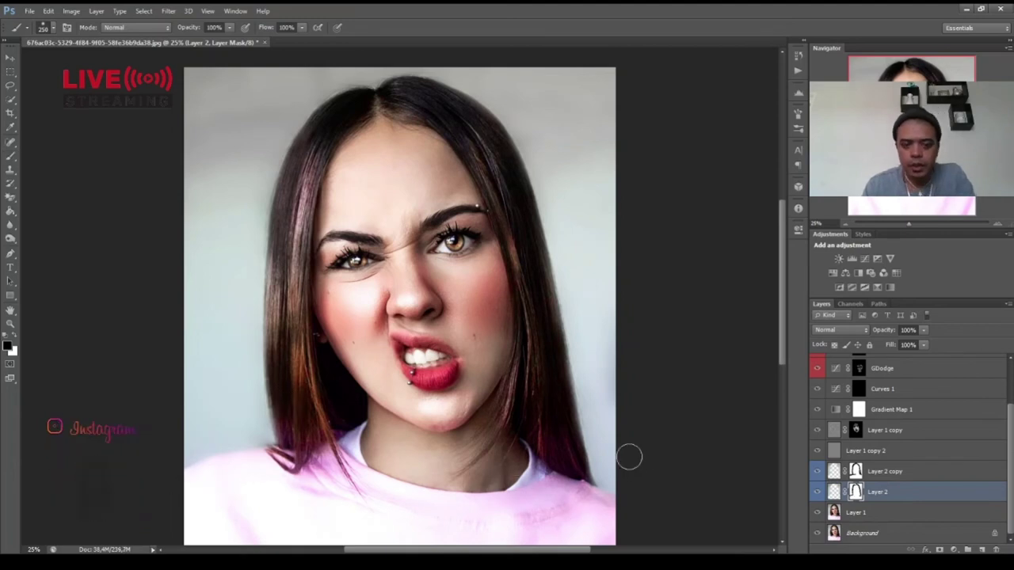
key("v")
scroll(631, 462, "down", 2)
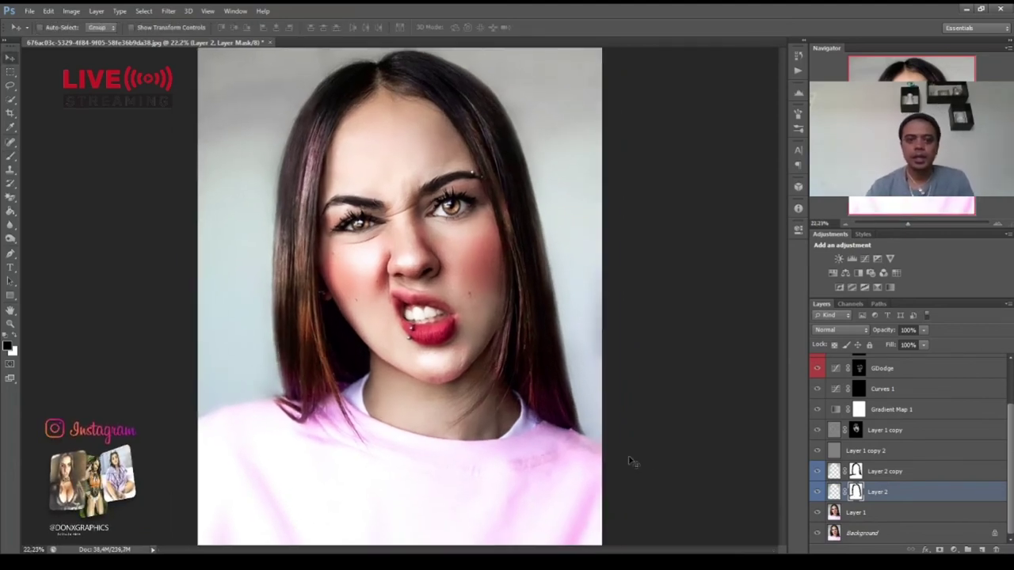
scroll(631, 462, "up", 1)
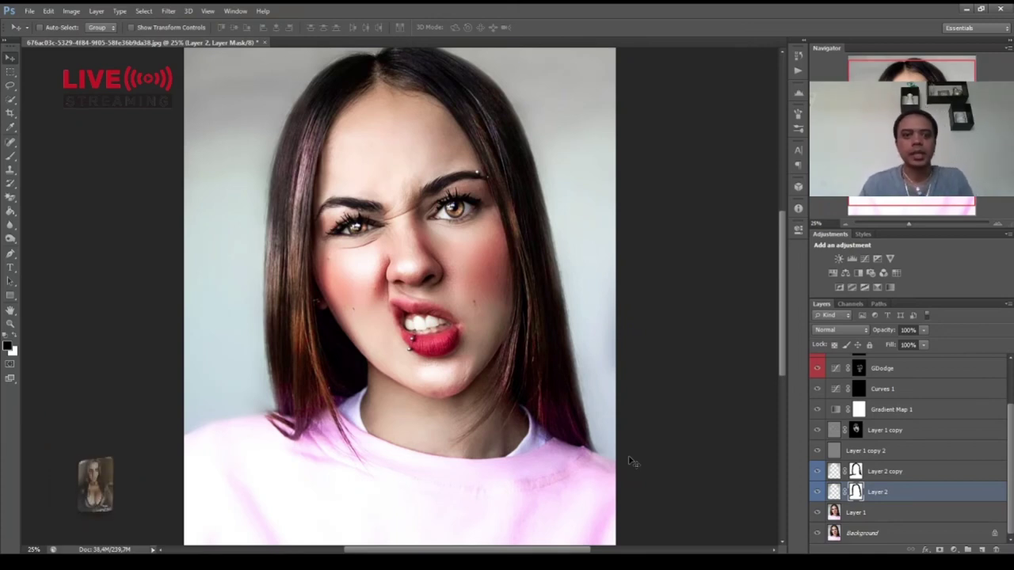
scroll(631, 462, "down", 2)
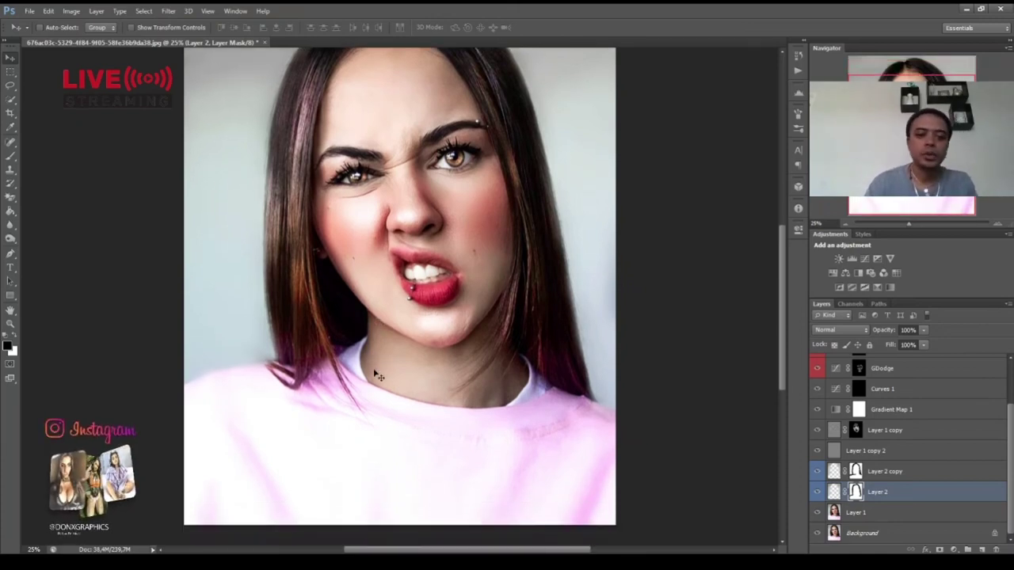
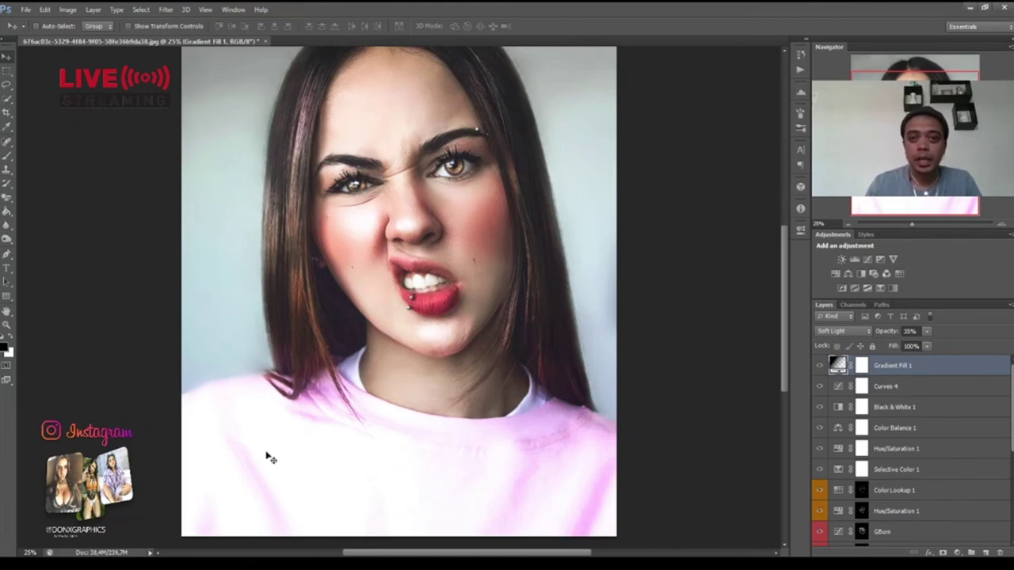
Group the six adjustment layers, Gradient Fill 1 through Selective Color 1, and name the group Colour Grading
left_click(903, 471, "shift")
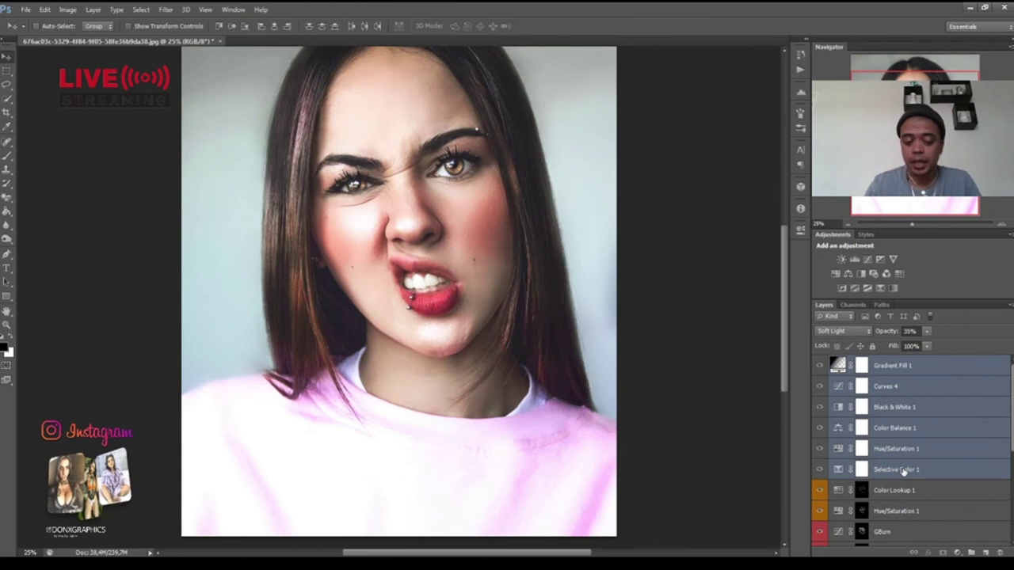
key("ctrl+g")
double_click(858, 362)
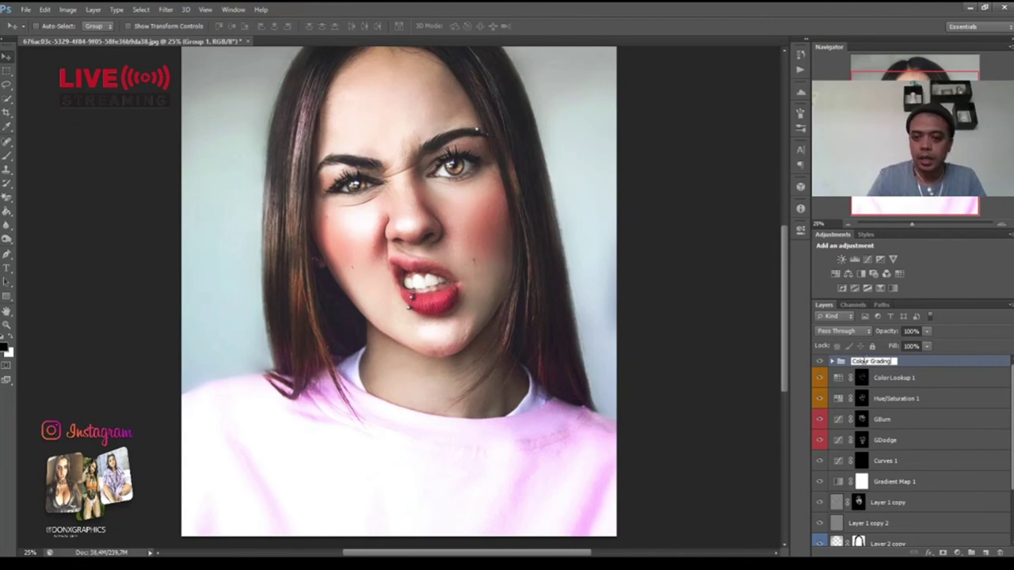
key("Return")
Expand Colour Grading and review each adjustment layer, from Gradient Fill 1 to Selective Color 1
left_click(909, 378)
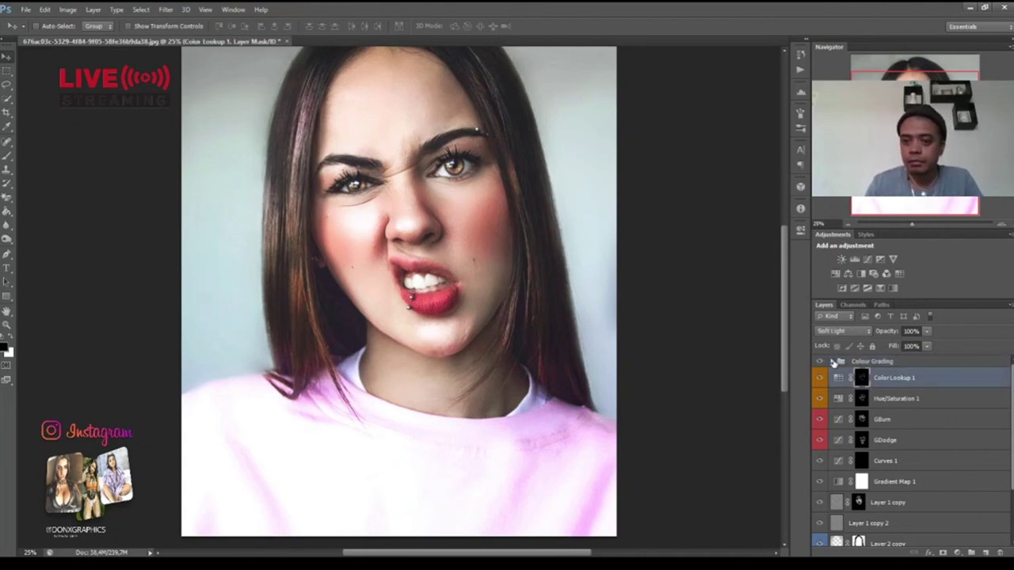
left_click(832, 361)
left_click(896, 385)
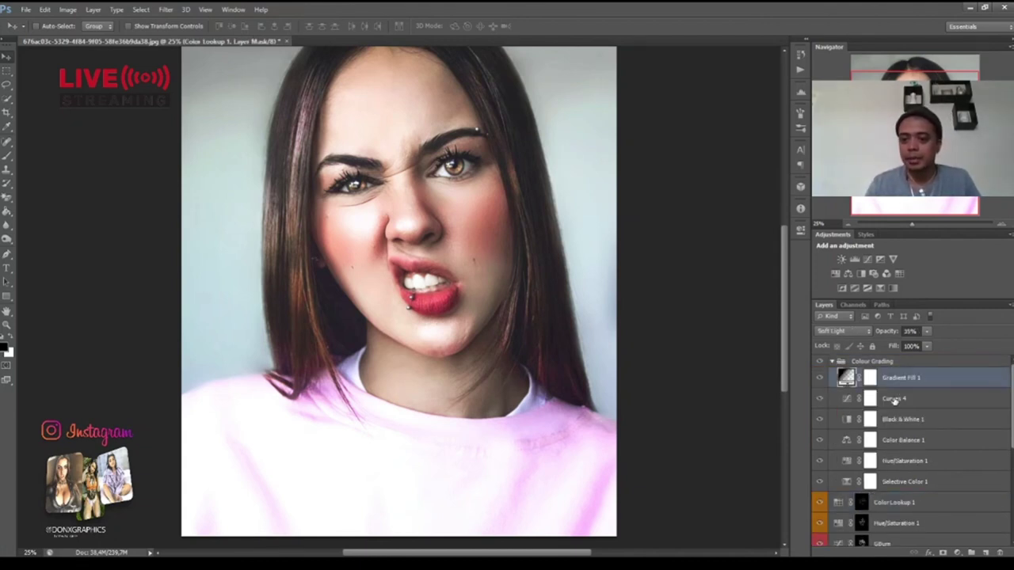
left_click(895, 400)
left_click(911, 484)
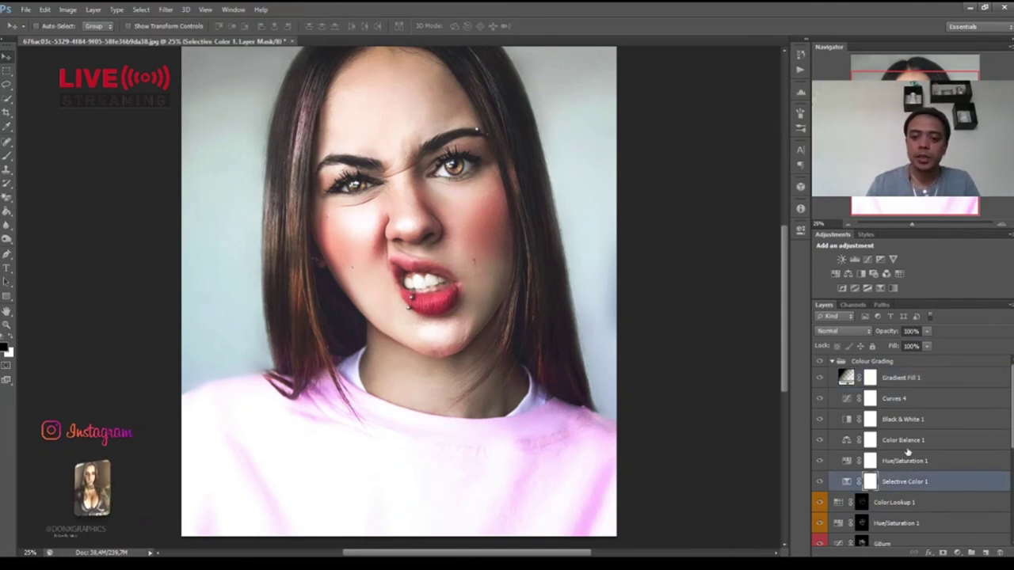
left_click(911, 463)
left_click(907, 441)
left_click(903, 420)
left_click(899, 399)
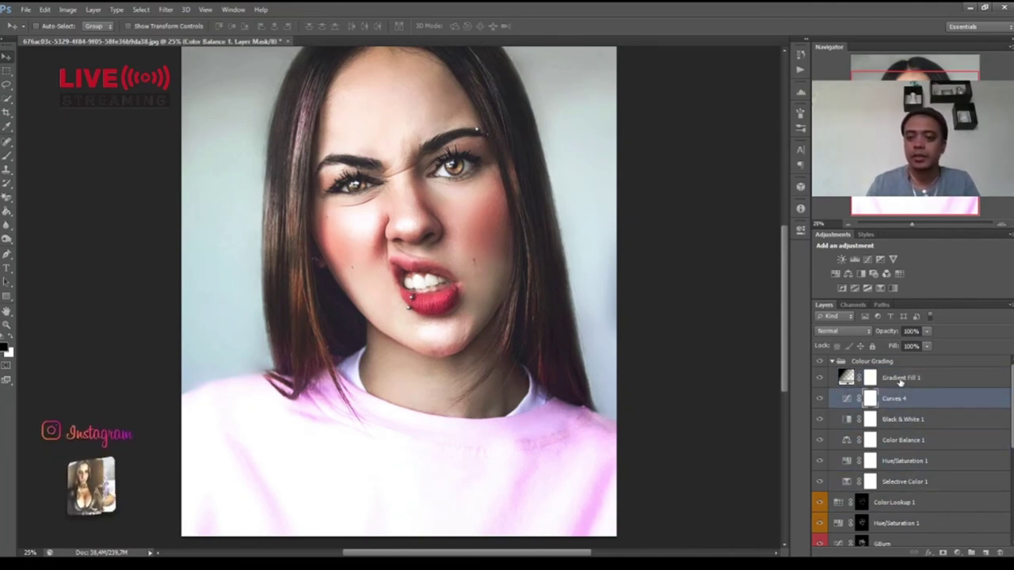
left_click(899, 380)
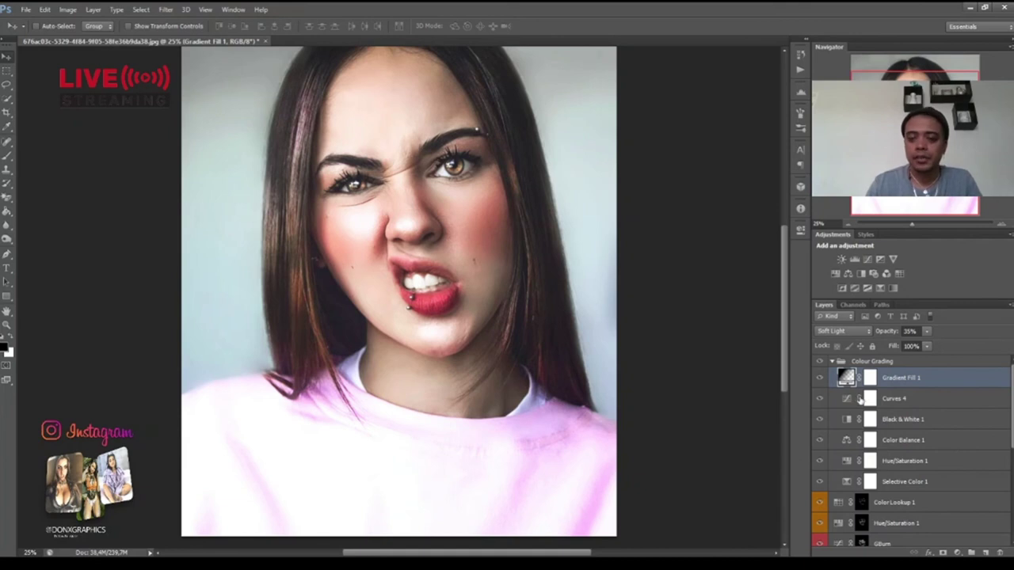
Compare Curves 4 on and off, then lower its shadow point to about input 39, output 63
left_click(819, 399)
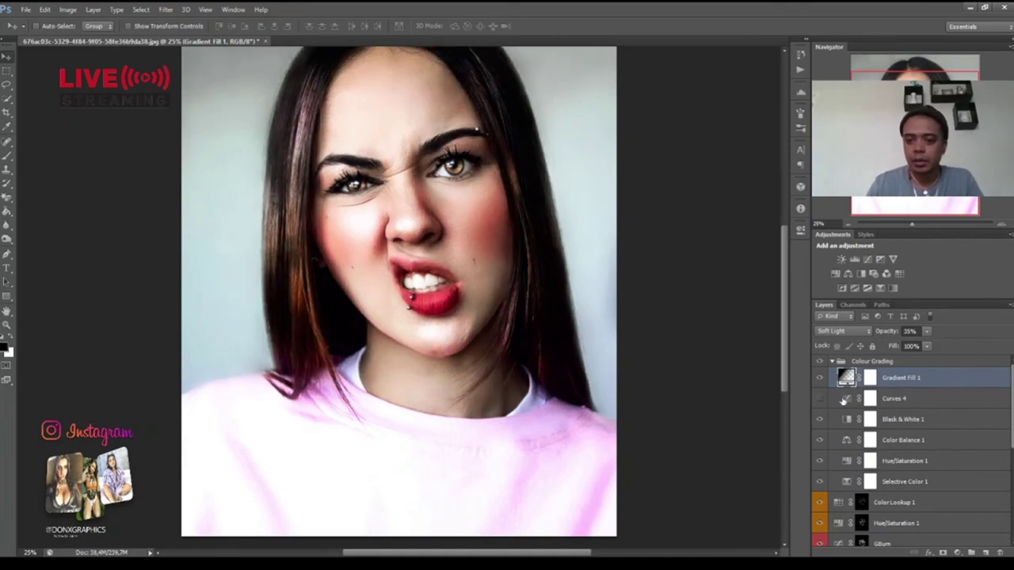
left_click(820, 399)
left_click(847, 400)
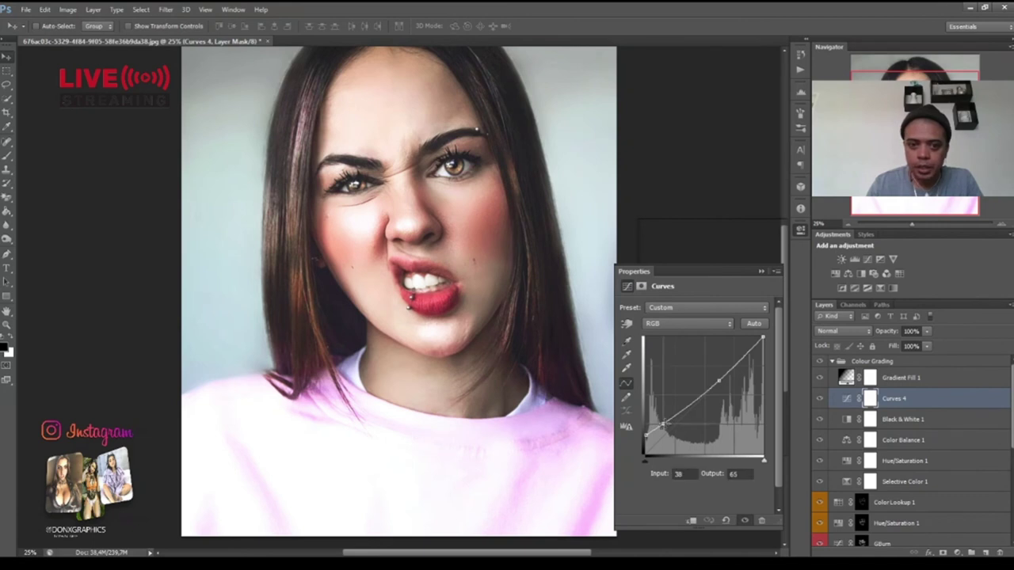
left_click_drag(665, 424, 665, 426)
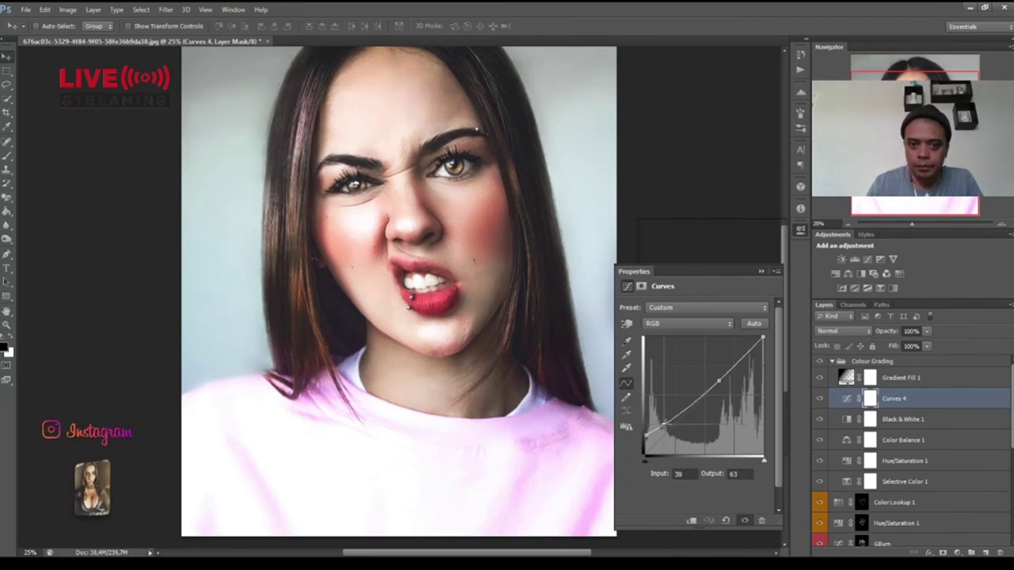
left_click(844, 379)
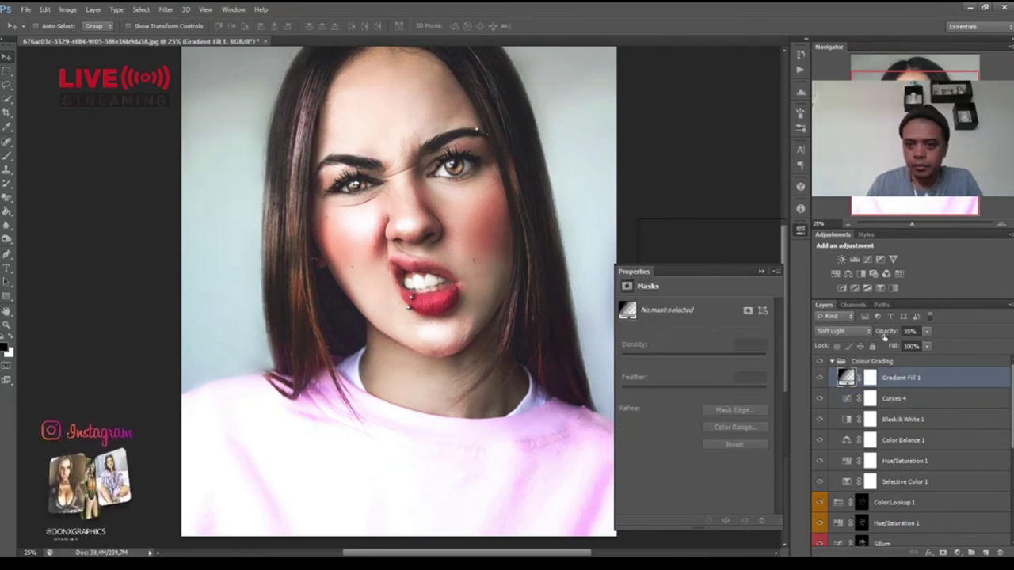
left_click(887, 334)
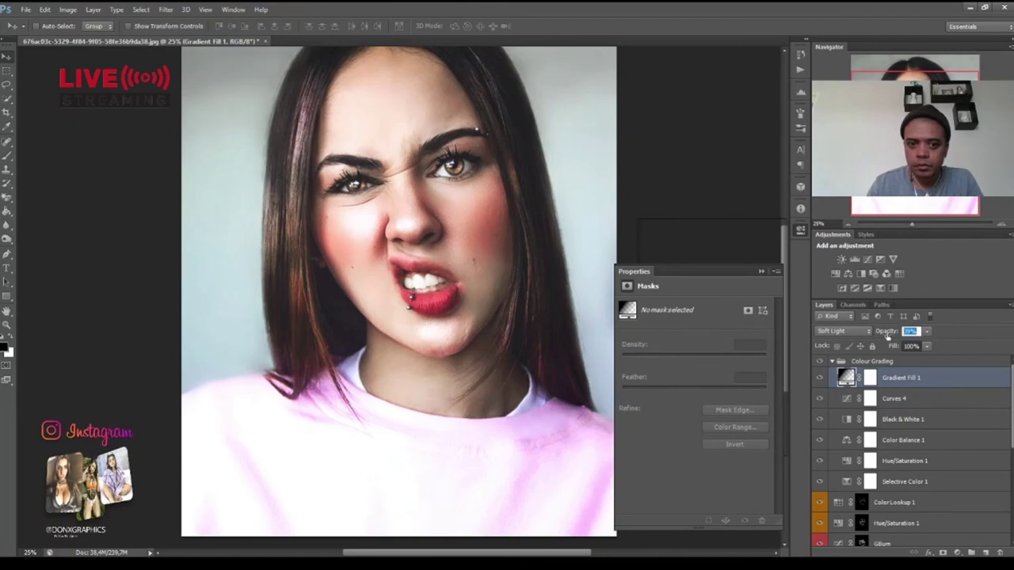
left_click(903, 402)
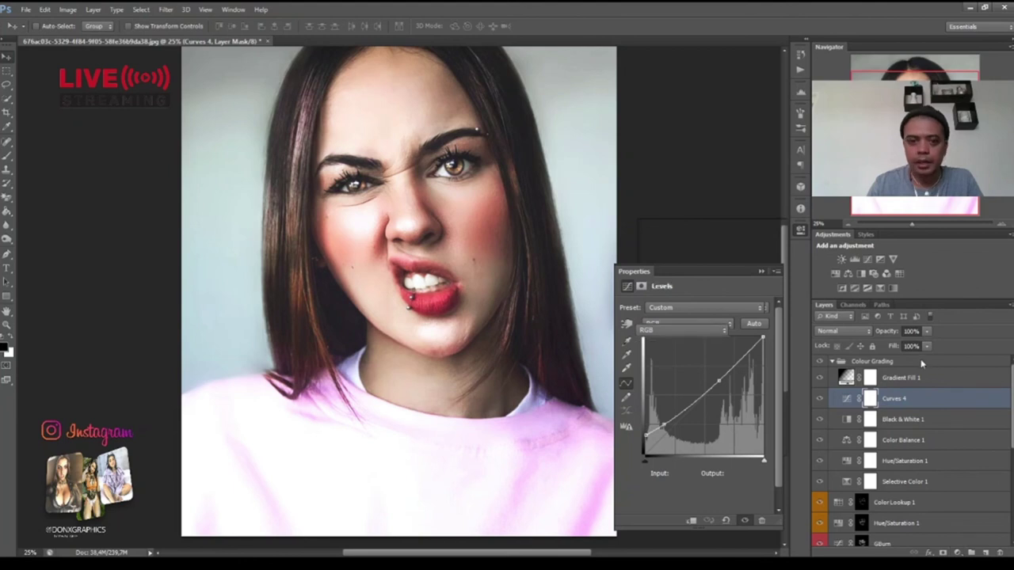
Add Levels 1 with inputs 2, 0.95 and 248, then lift Curves 4's shadow point to 39/66
left_click(854, 259)
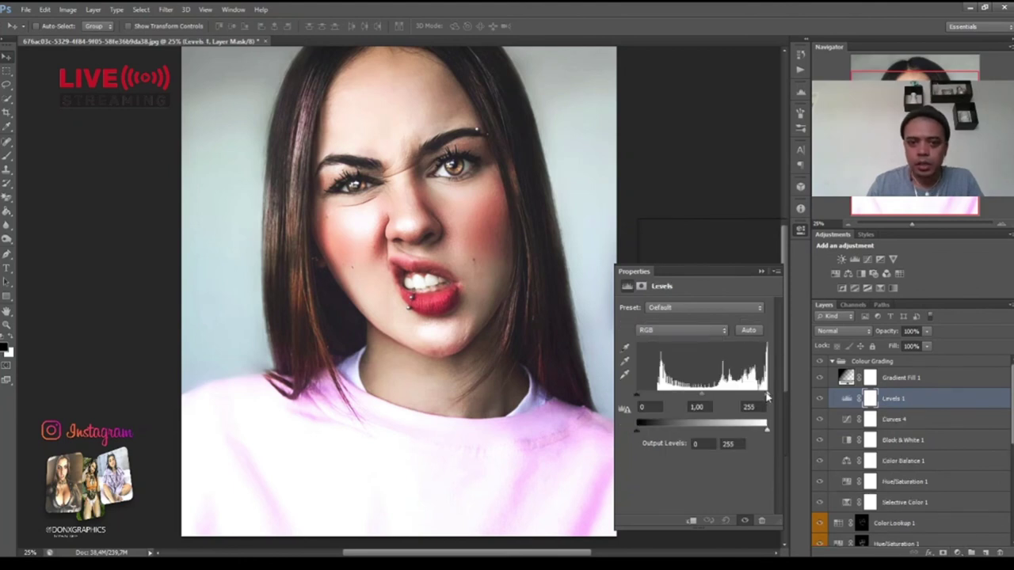
left_click_drag(765, 396, 765, 398)
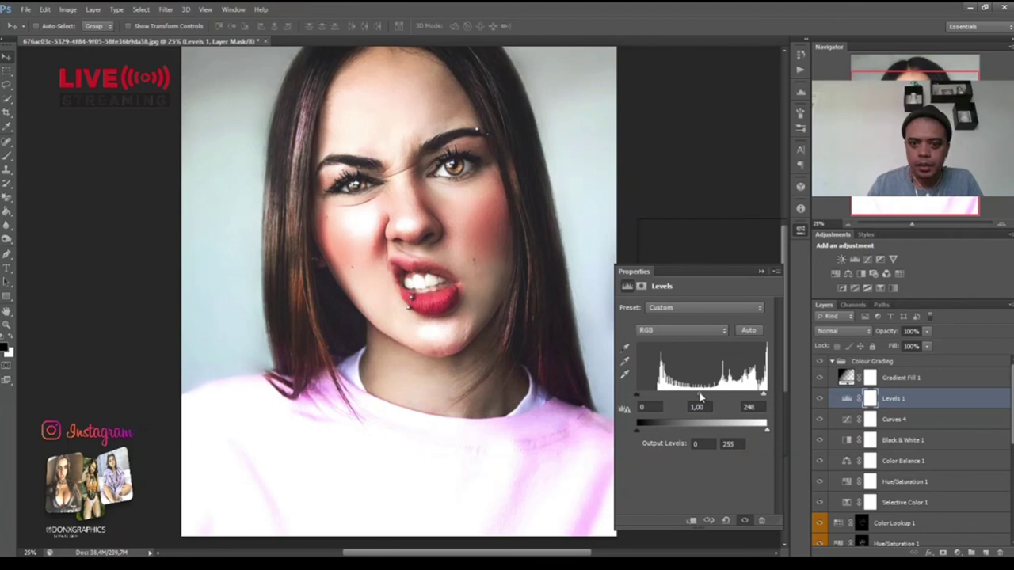
left_click_drag(686, 399, 702, 396)
left_click(821, 399)
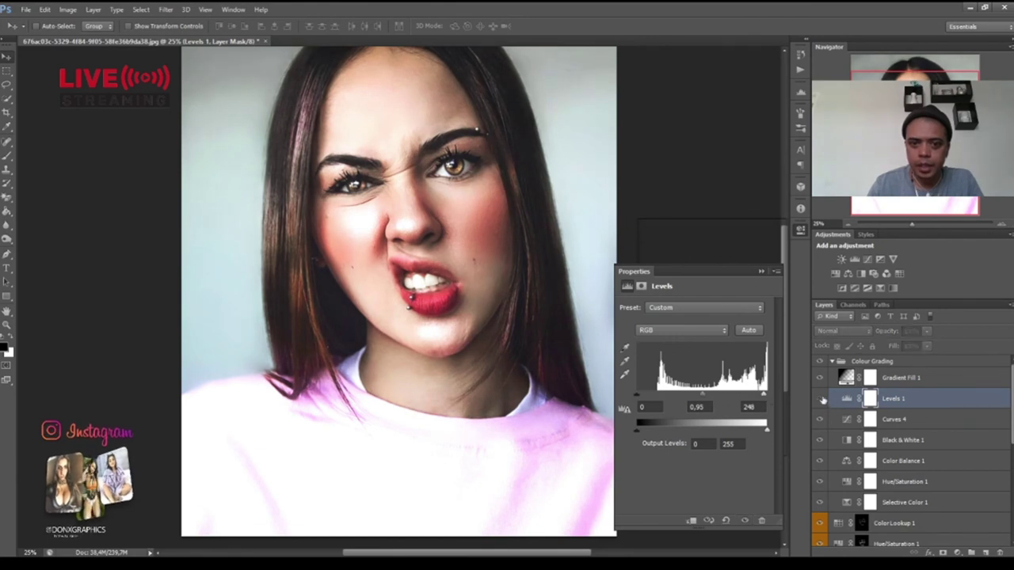
left_click(821, 399)
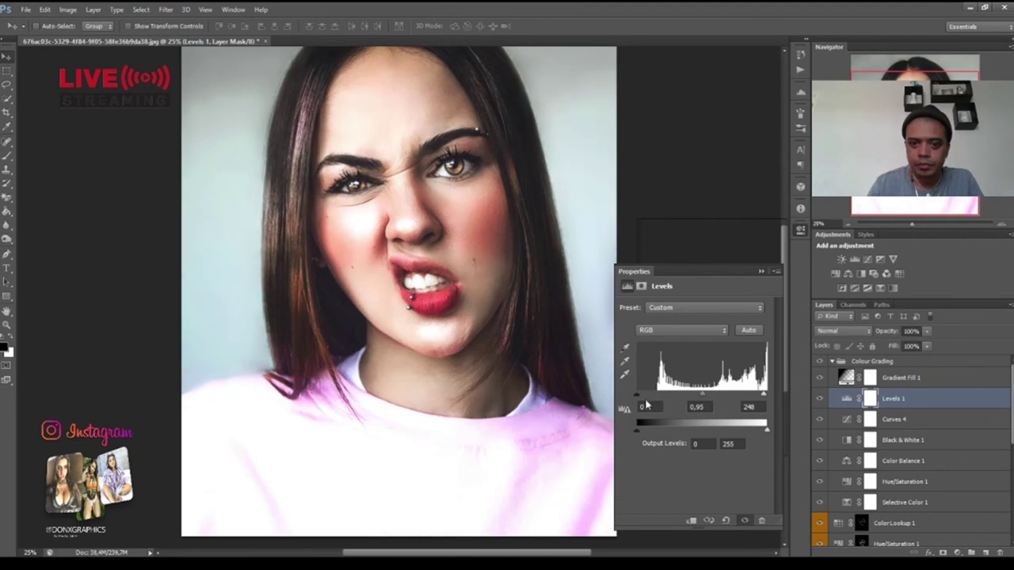
left_click_drag(637, 395, 640, 395)
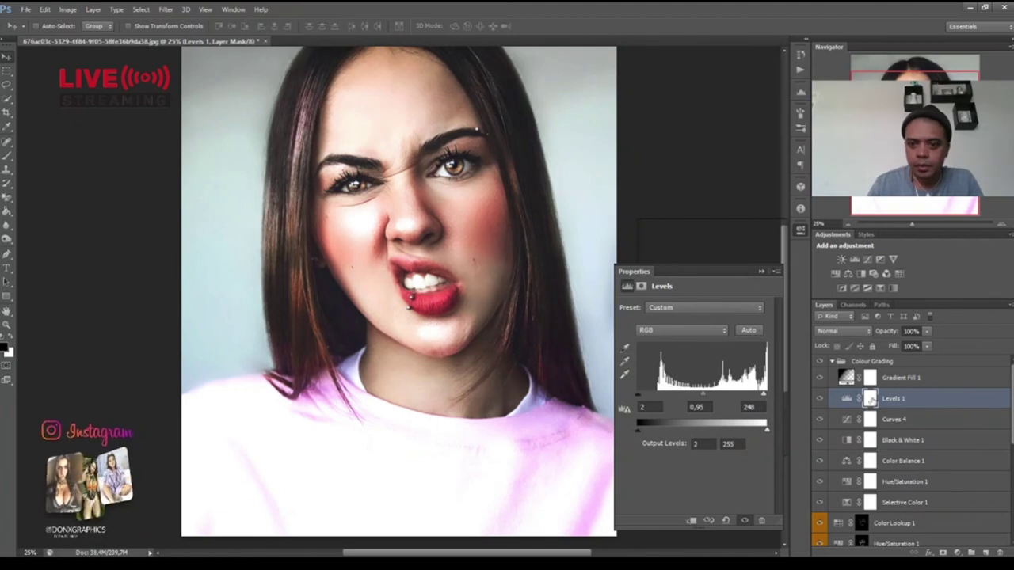
left_click(845, 421)
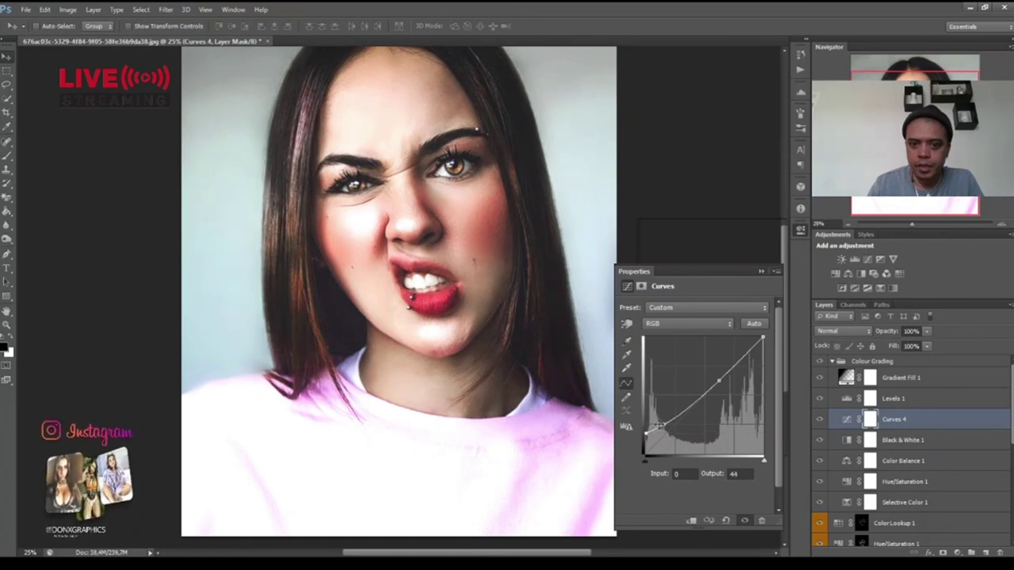
left_click_drag(661, 426, 661, 425)
Fit the photo on screen, collapse the Colour Grading group and select Color Lookup 1 beneath it
left_click(800, 231)
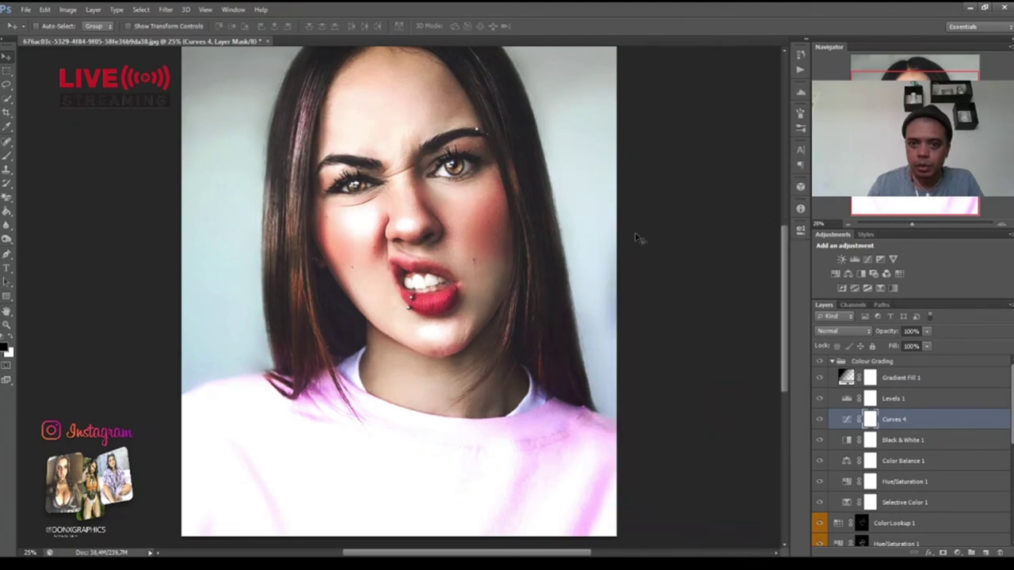
key("ctrl+0")
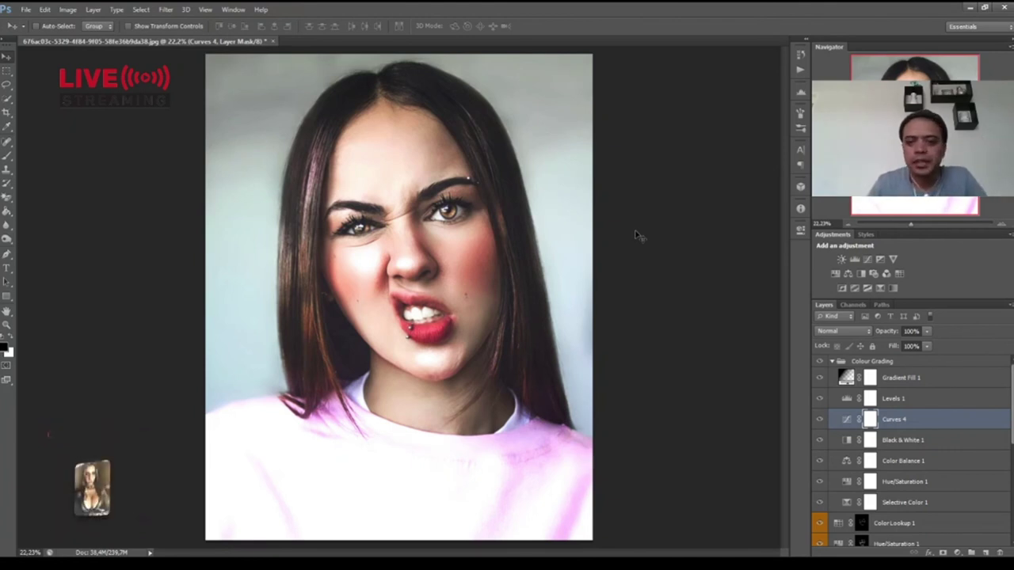
left_click(830, 365)
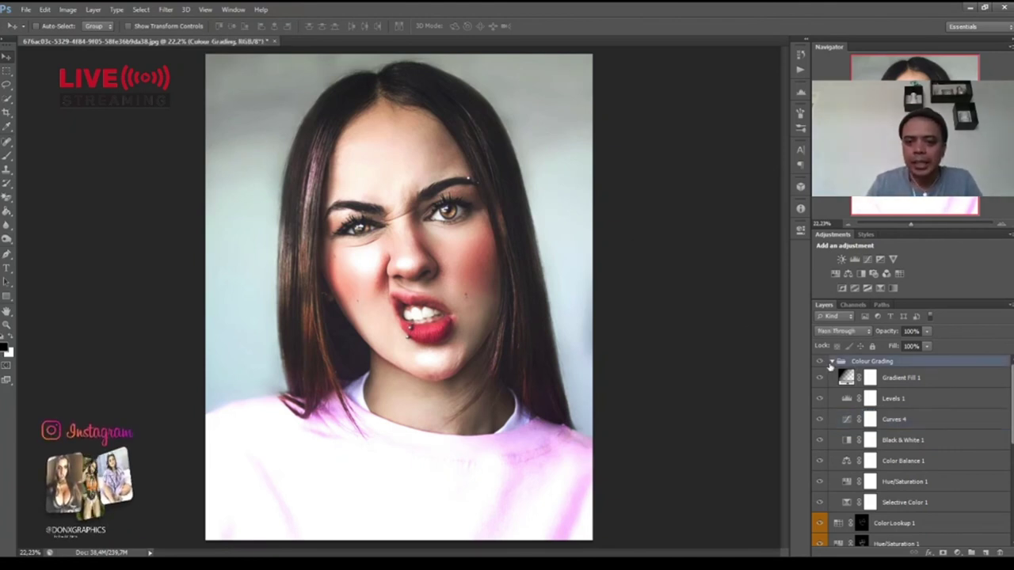
left_click(831, 362)
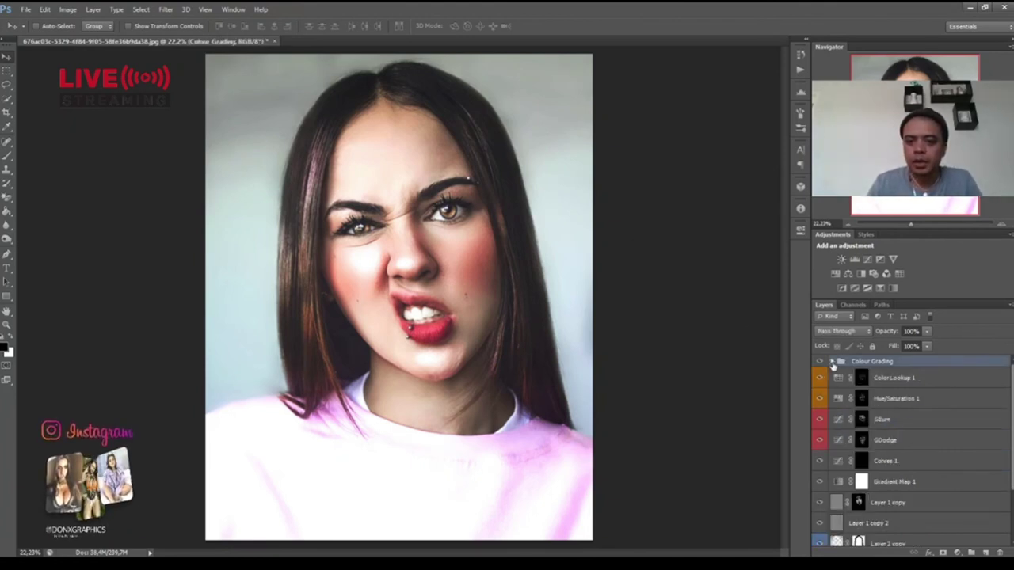
left_click(895, 380)
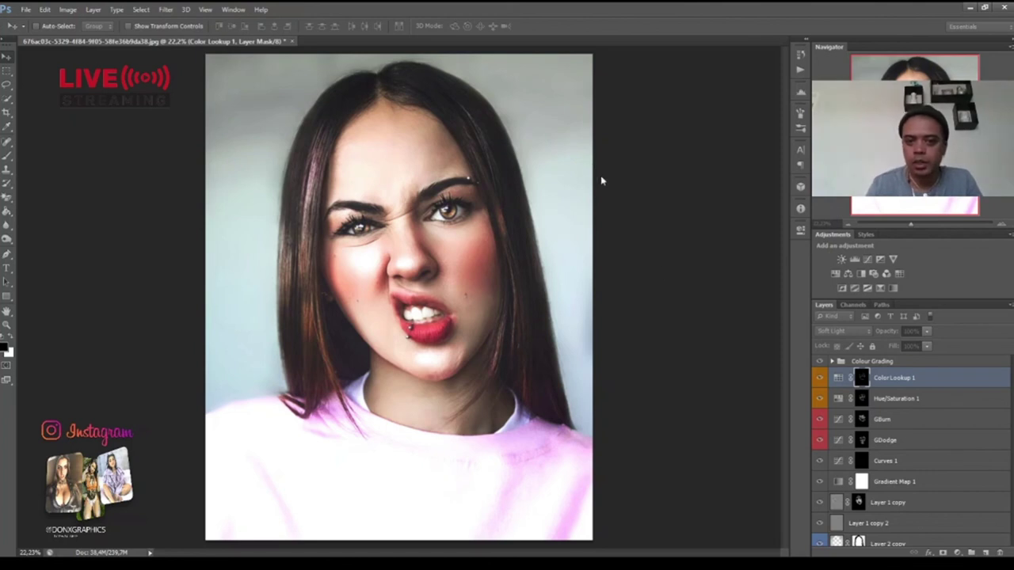
Add the golden hour layer above Color Lookup 1 and set the brush opacity to 40%
key("Return")
key("b")
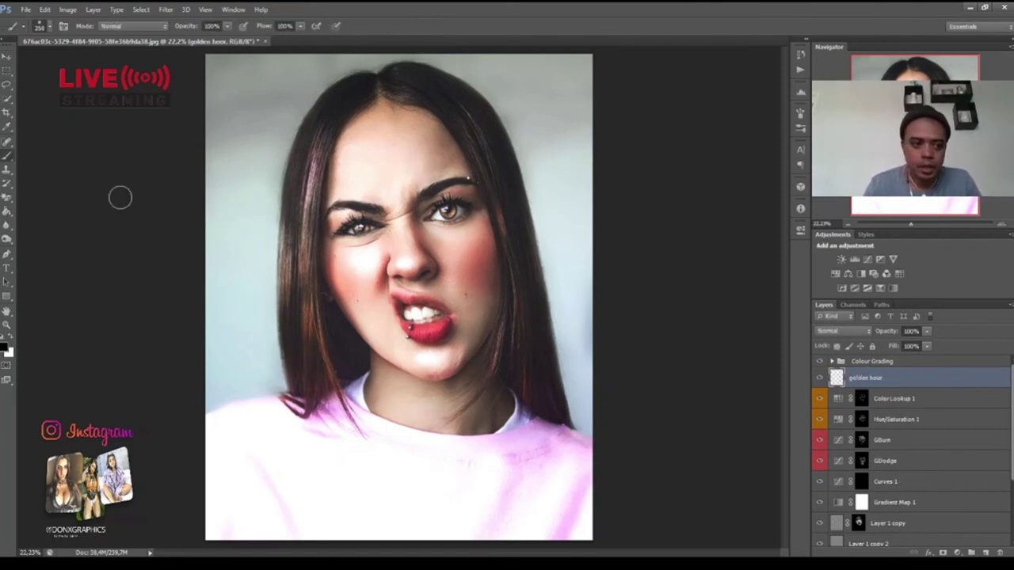
left_click(211, 25)
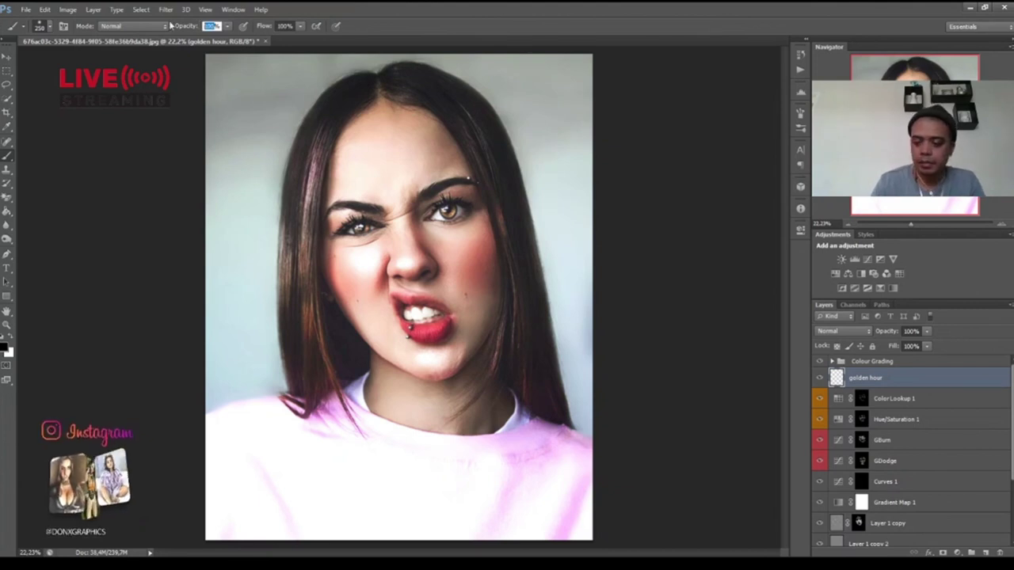
type("40")
key("Return")
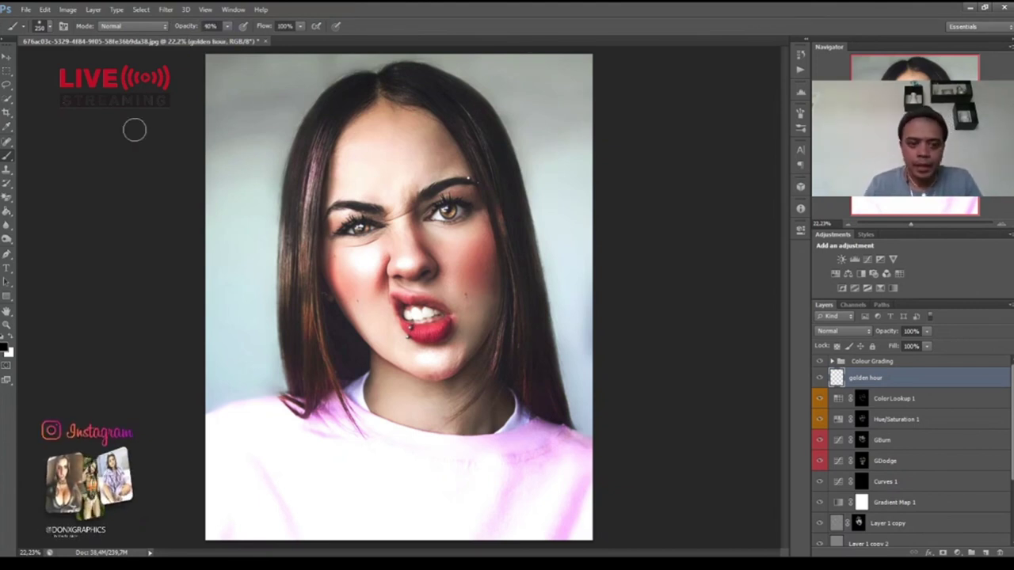
Sample a warm paint colour from the face and enlarge the brush
left_click(388, 319, "alt")
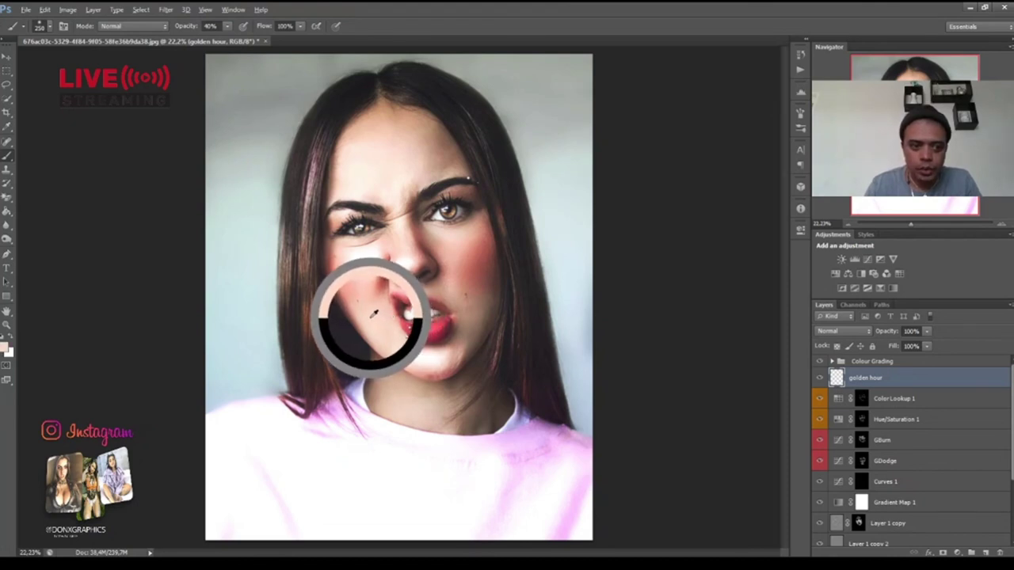
left_click_drag(375, 312, 367, 312)
key("bracketright")
key("bracketright")
key("bracketright")
key("bracketright")
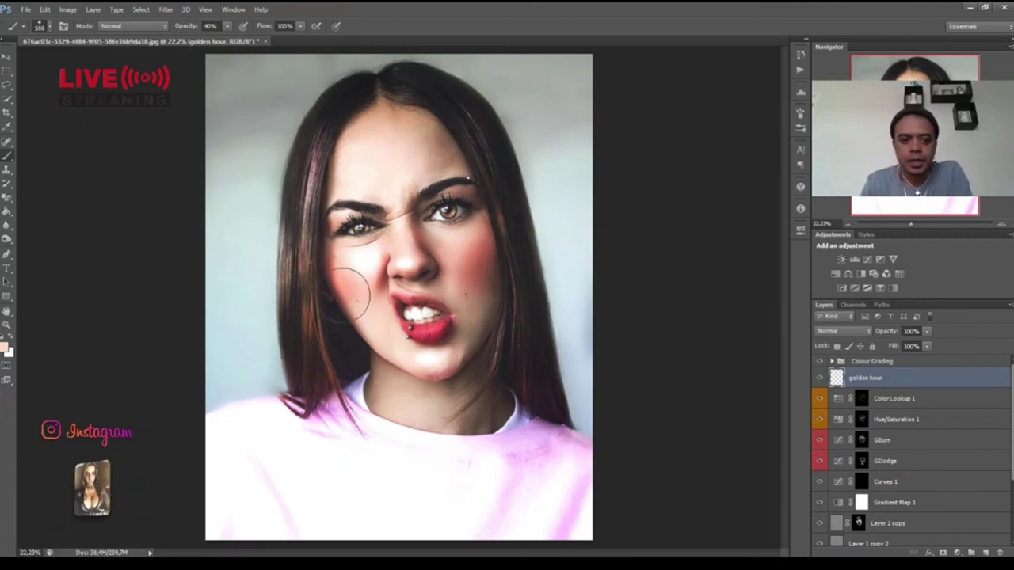
key("bracketright")
key("bracketright")
key("bracketright")
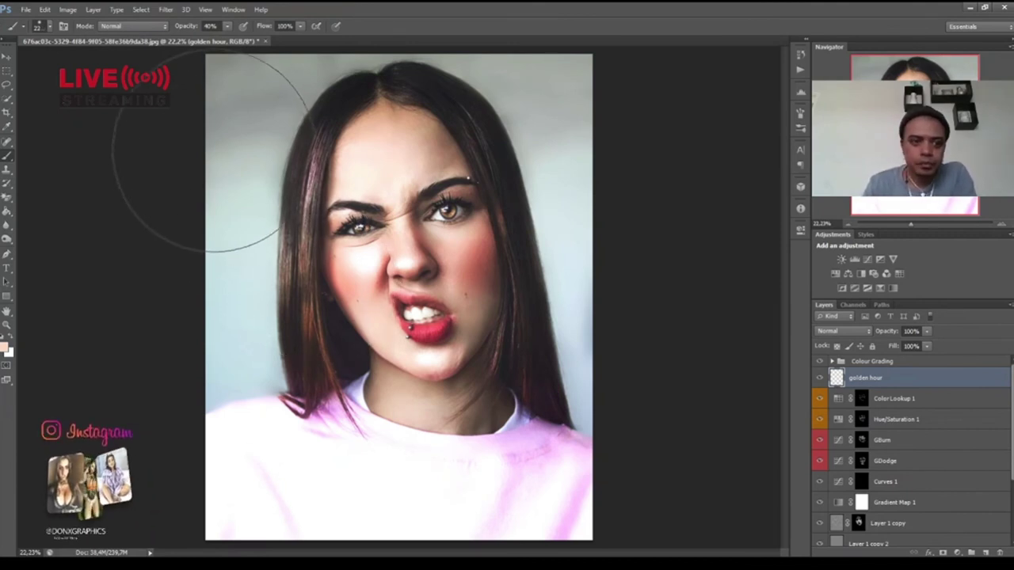
Paint soft light into the top-left corner and along the right side of the hair, undoing a stray stroke
left_click(198, 145)
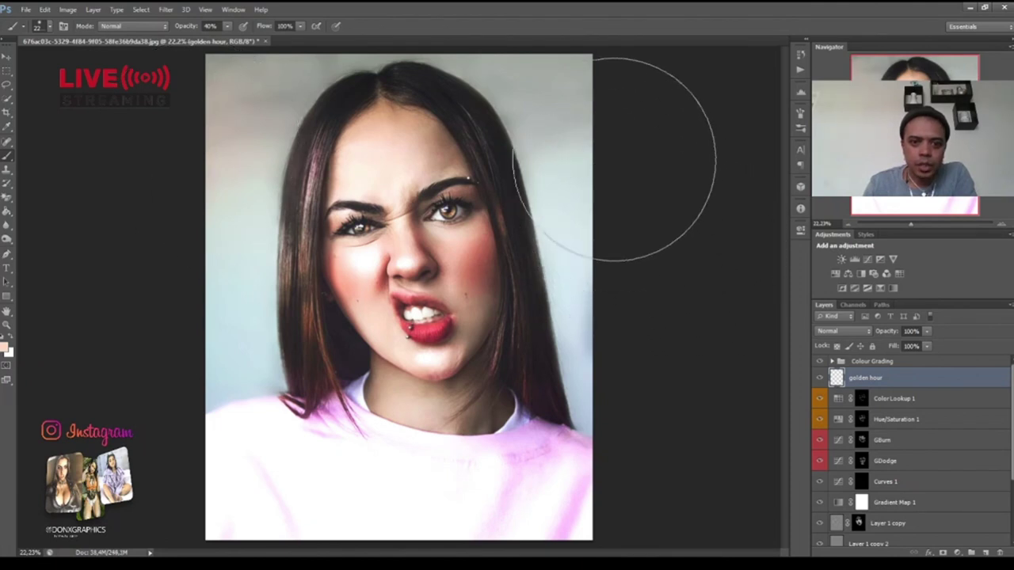
left_click_drag(609, 133, 635, 330)
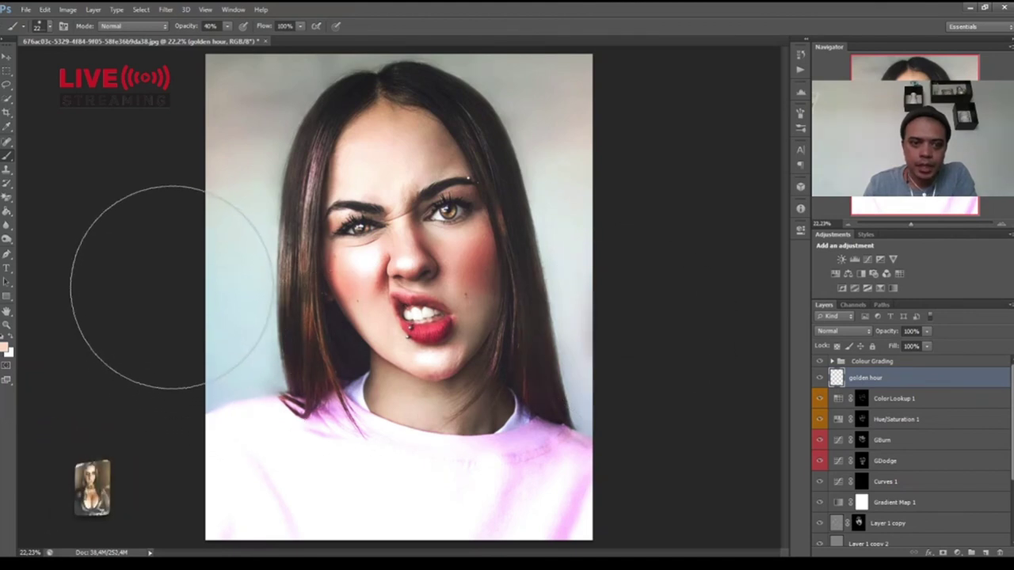
key("bracketright")
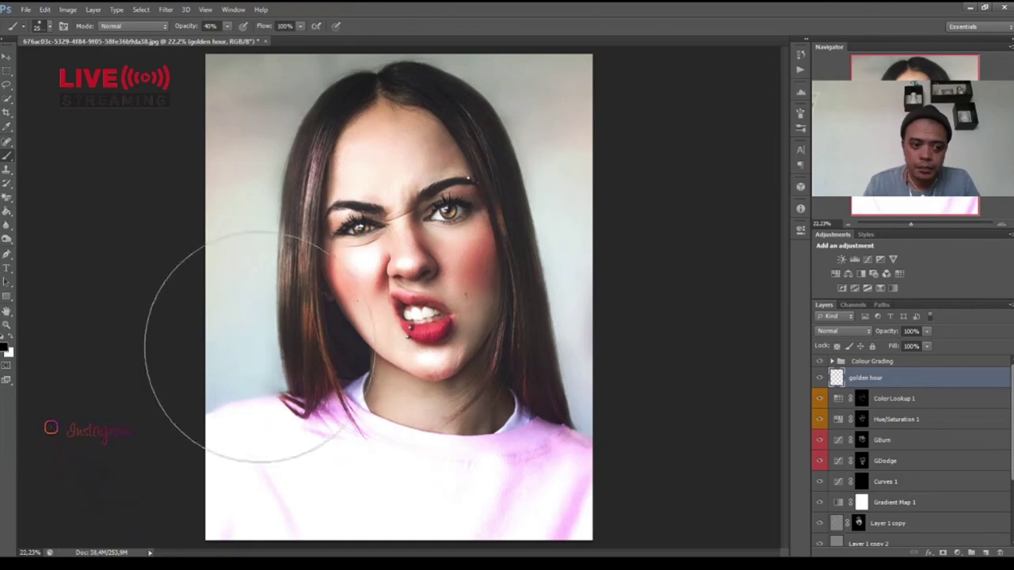
key("bracketleft")
key("bracketleft")
key("bracketleft")
key("bracketleft")
key("bracketleft")
key("bracketleft")
key("bracketleft")
key("bracketleft")
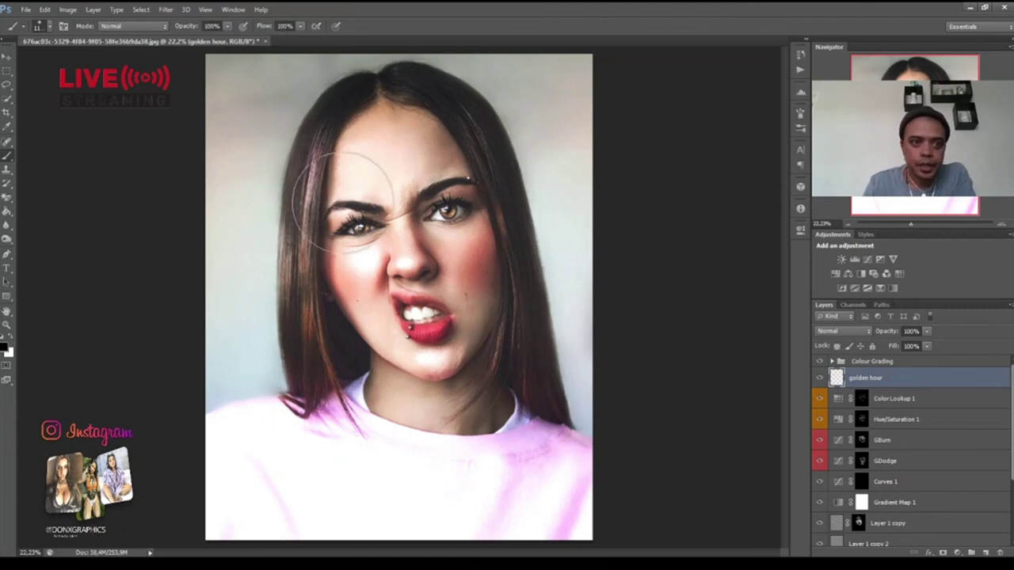
mouse_move(351, 102)
left_mouse_down()
mouse_move(329, 160)
mouse_move(343, 137)
left_mouse_up()
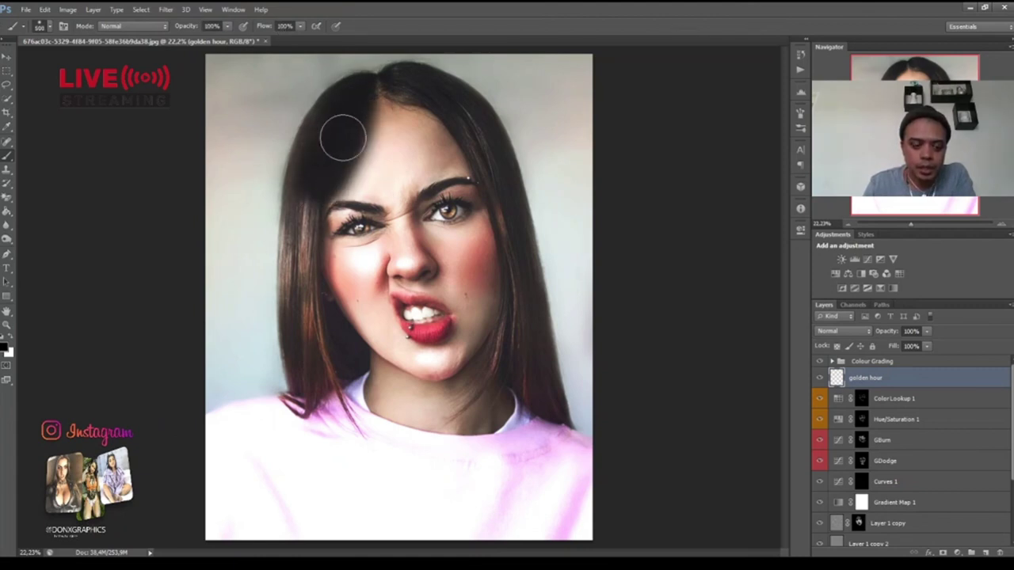
key("ctrl+z")
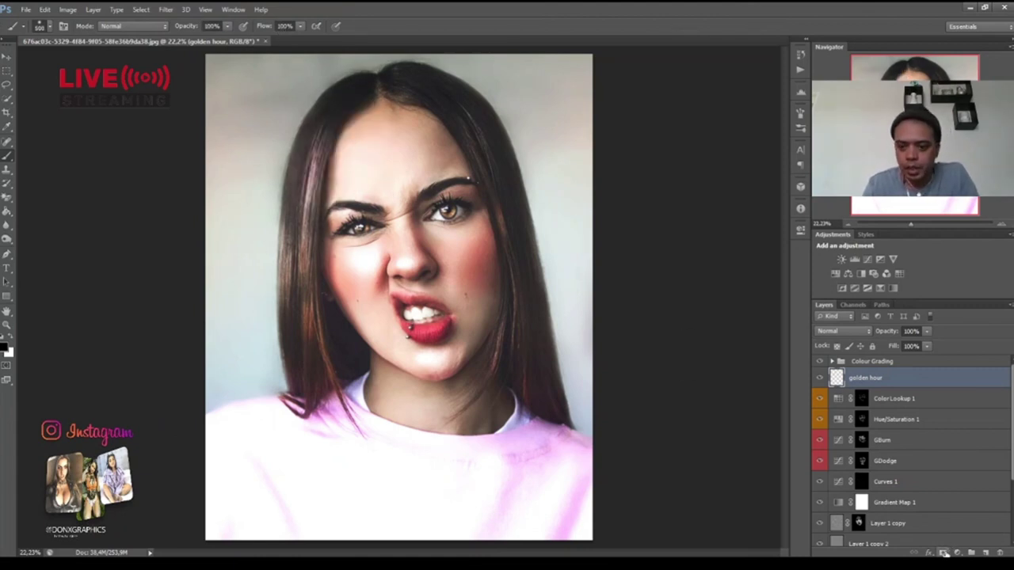
Add a layer mask to golden hour and paint out the glow along the left hair strand with a 400 brush
left_click(942, 553)
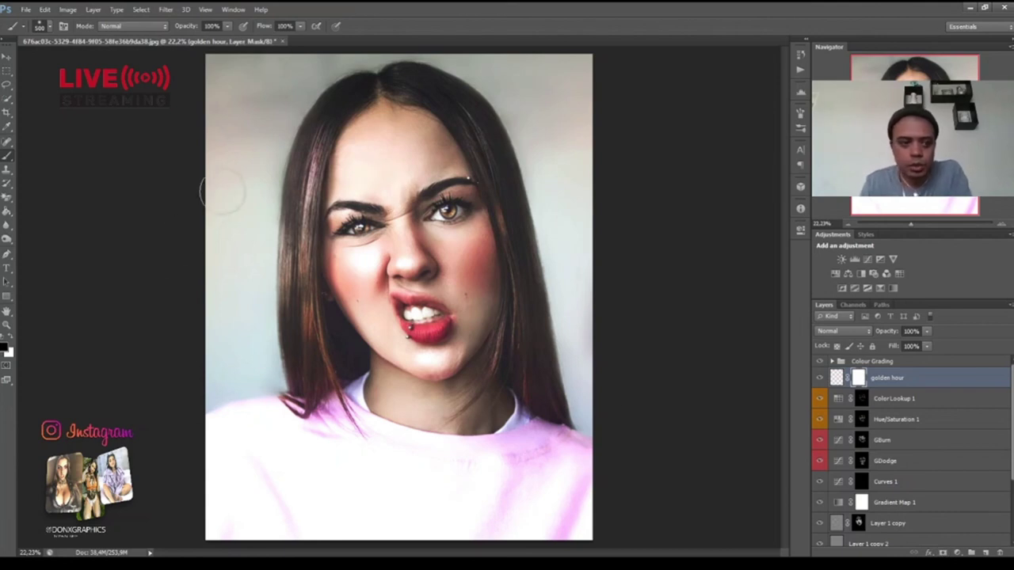
key("bracketleft")
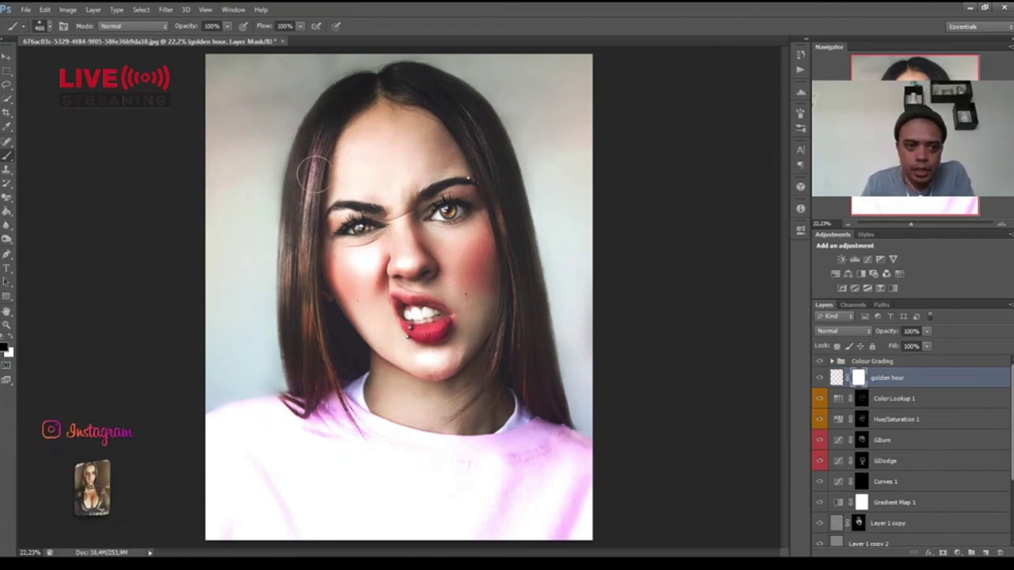
mouse_move(315, 172)
left_mouse_down()
mouse_move(309, 164)
mouse_move(308, 335)
mouse_move(330, 364)
left_mouse_up()
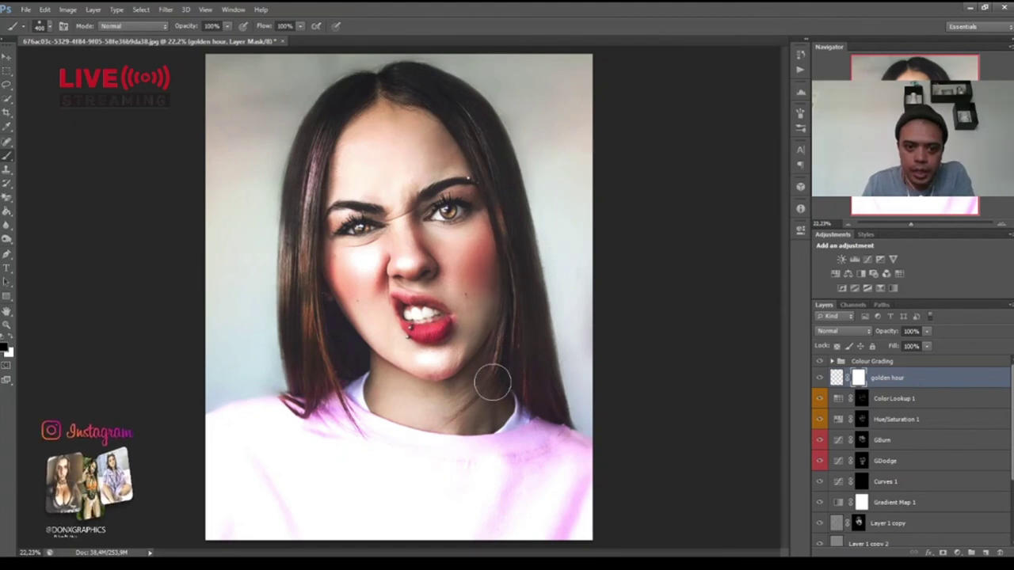
Toggle the golden hour layer's visibility to compare, then switch to the Move tool
left_click(821, 378)
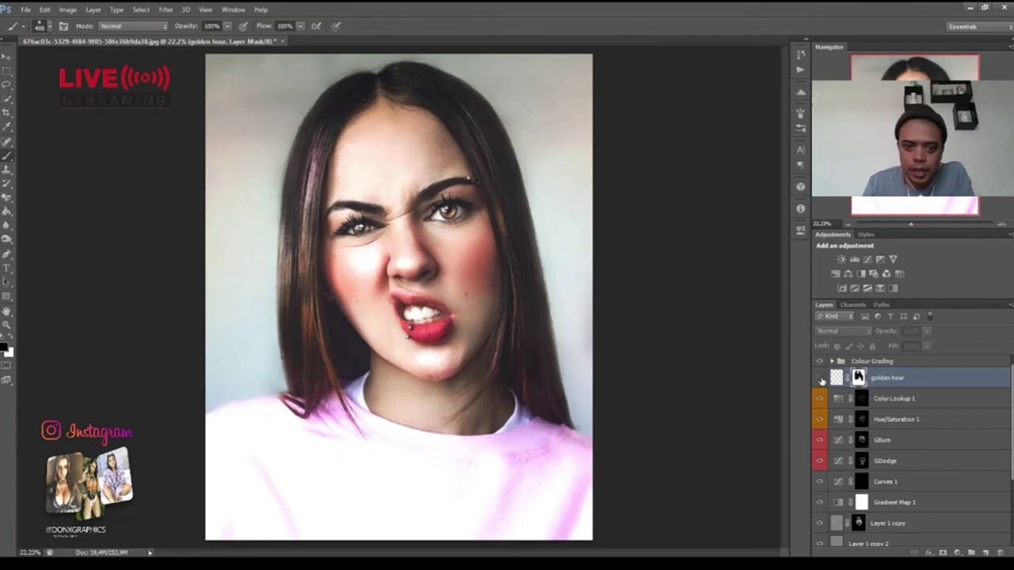
left_click(820, 378)
left_click(820, 378)
left_click(820, 378)
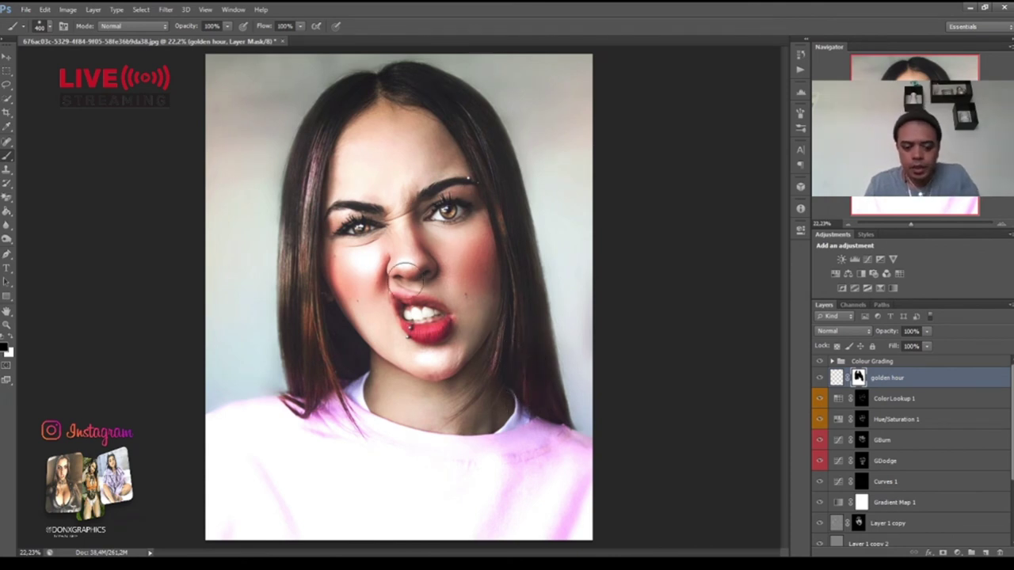
key("v")
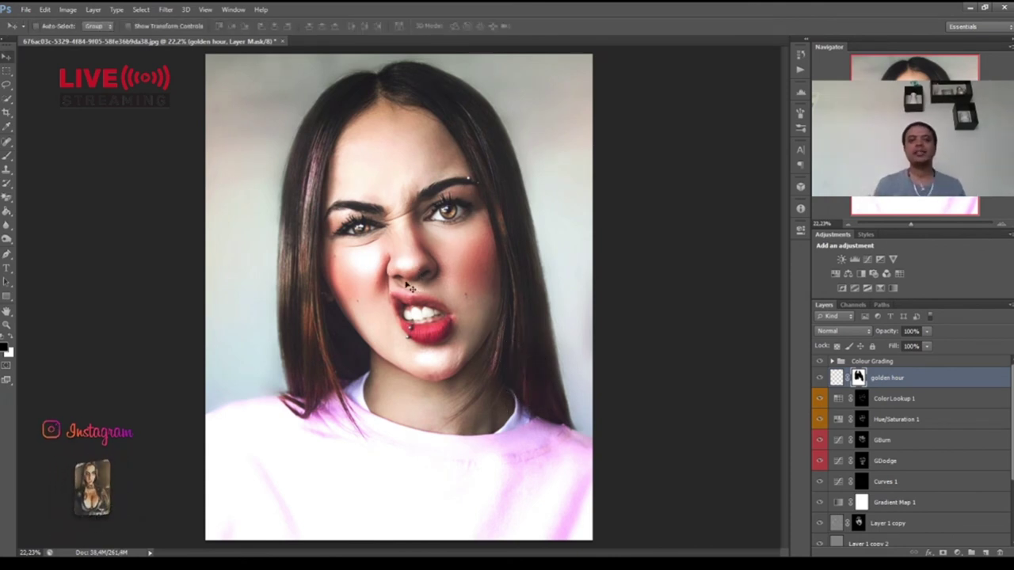